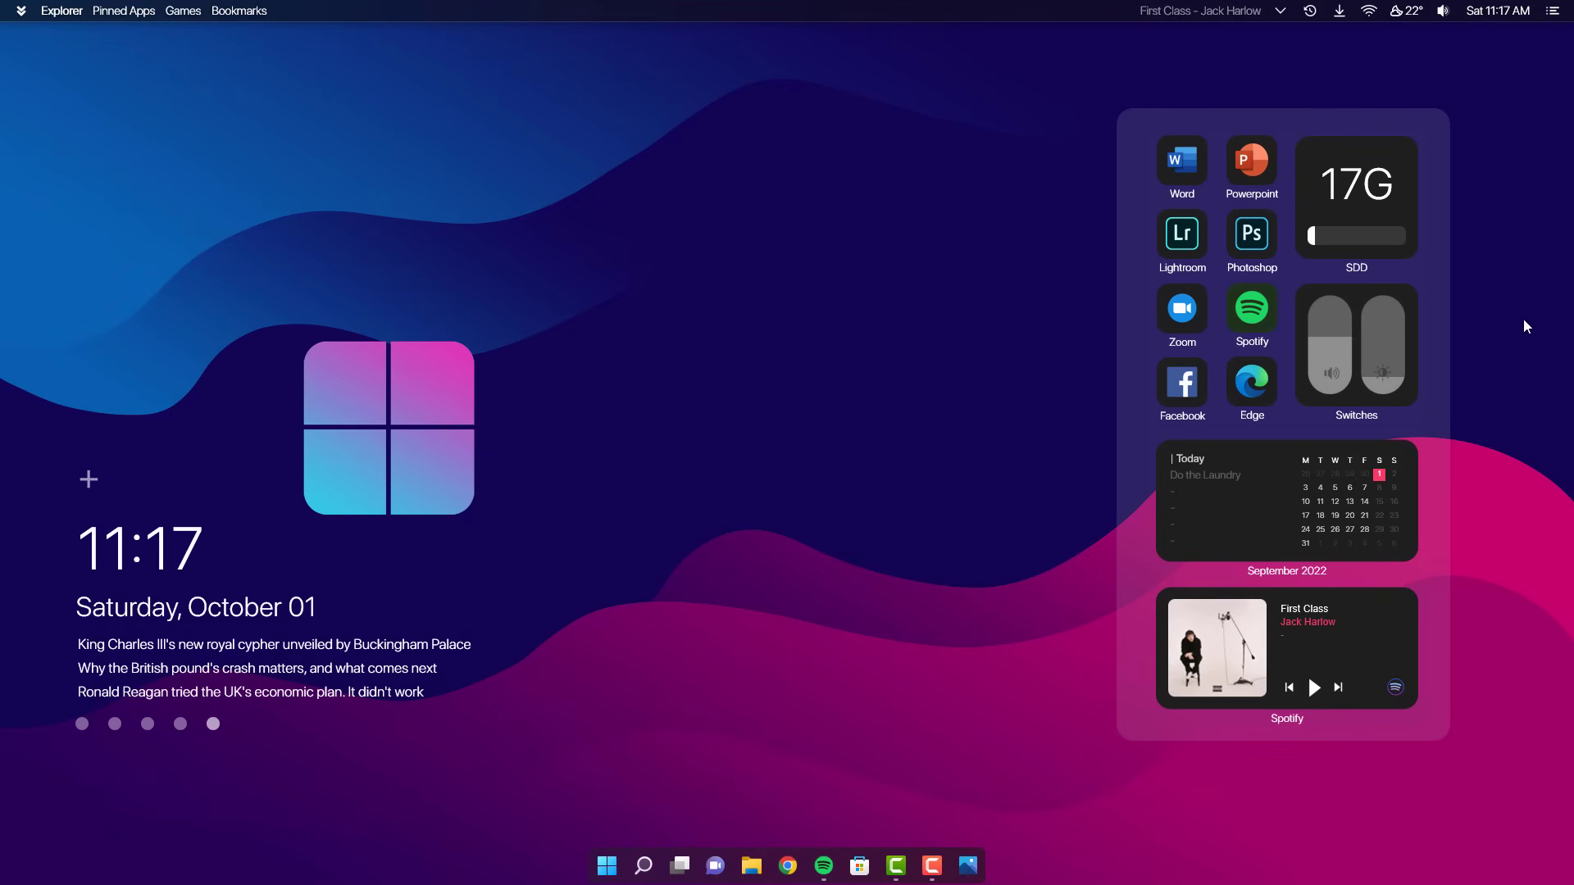
drag(1341, 330, 1386, 383)
click(1338, 688)
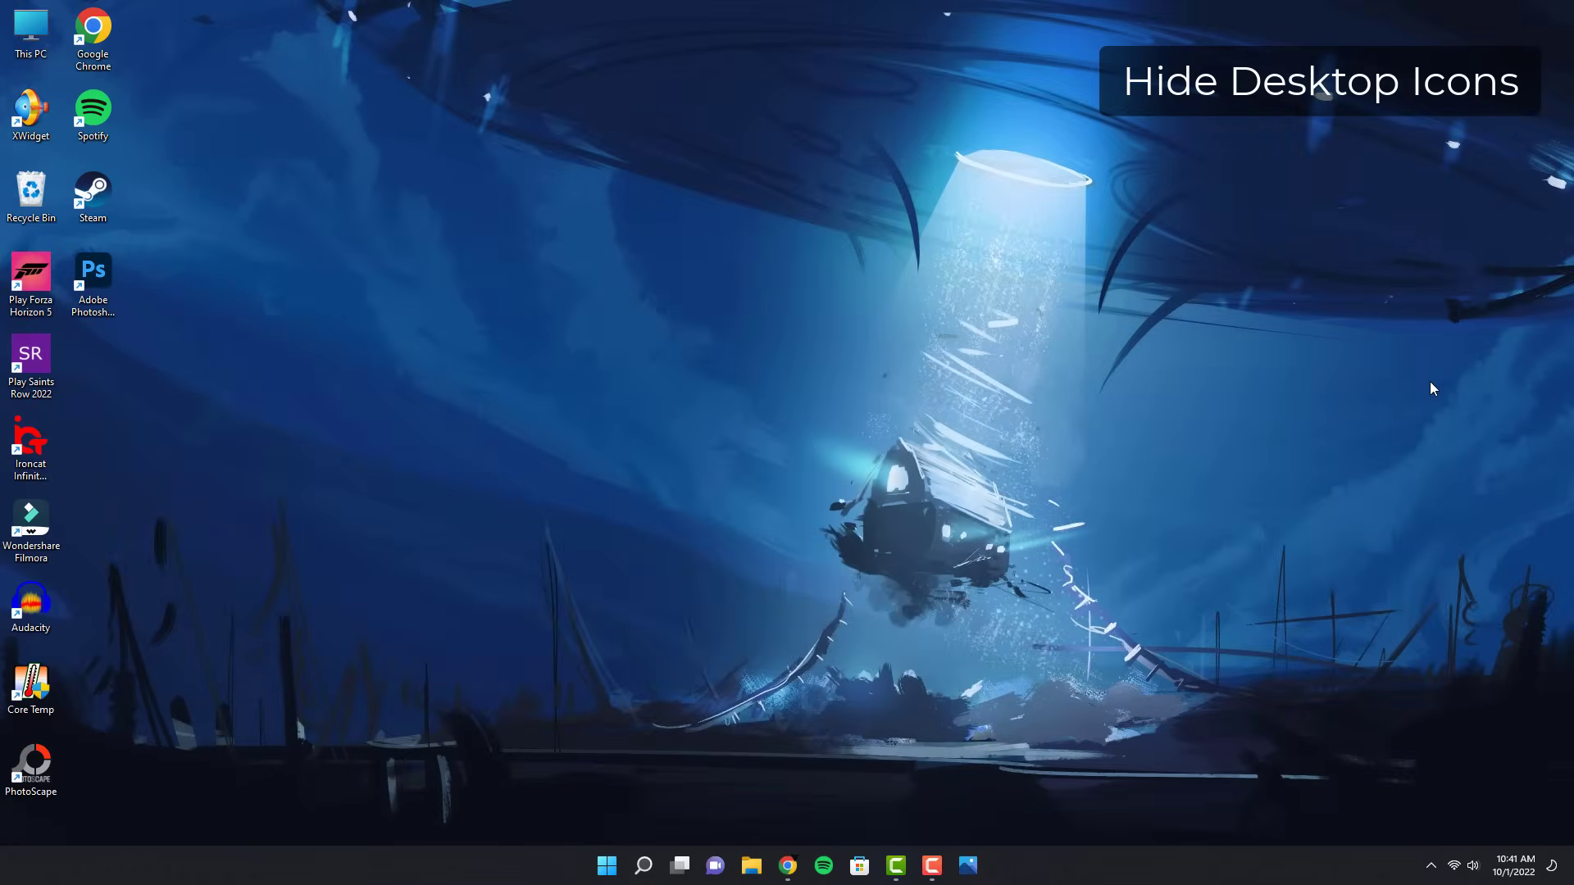
Hide all icons on the desktop
right_click(710, 306)
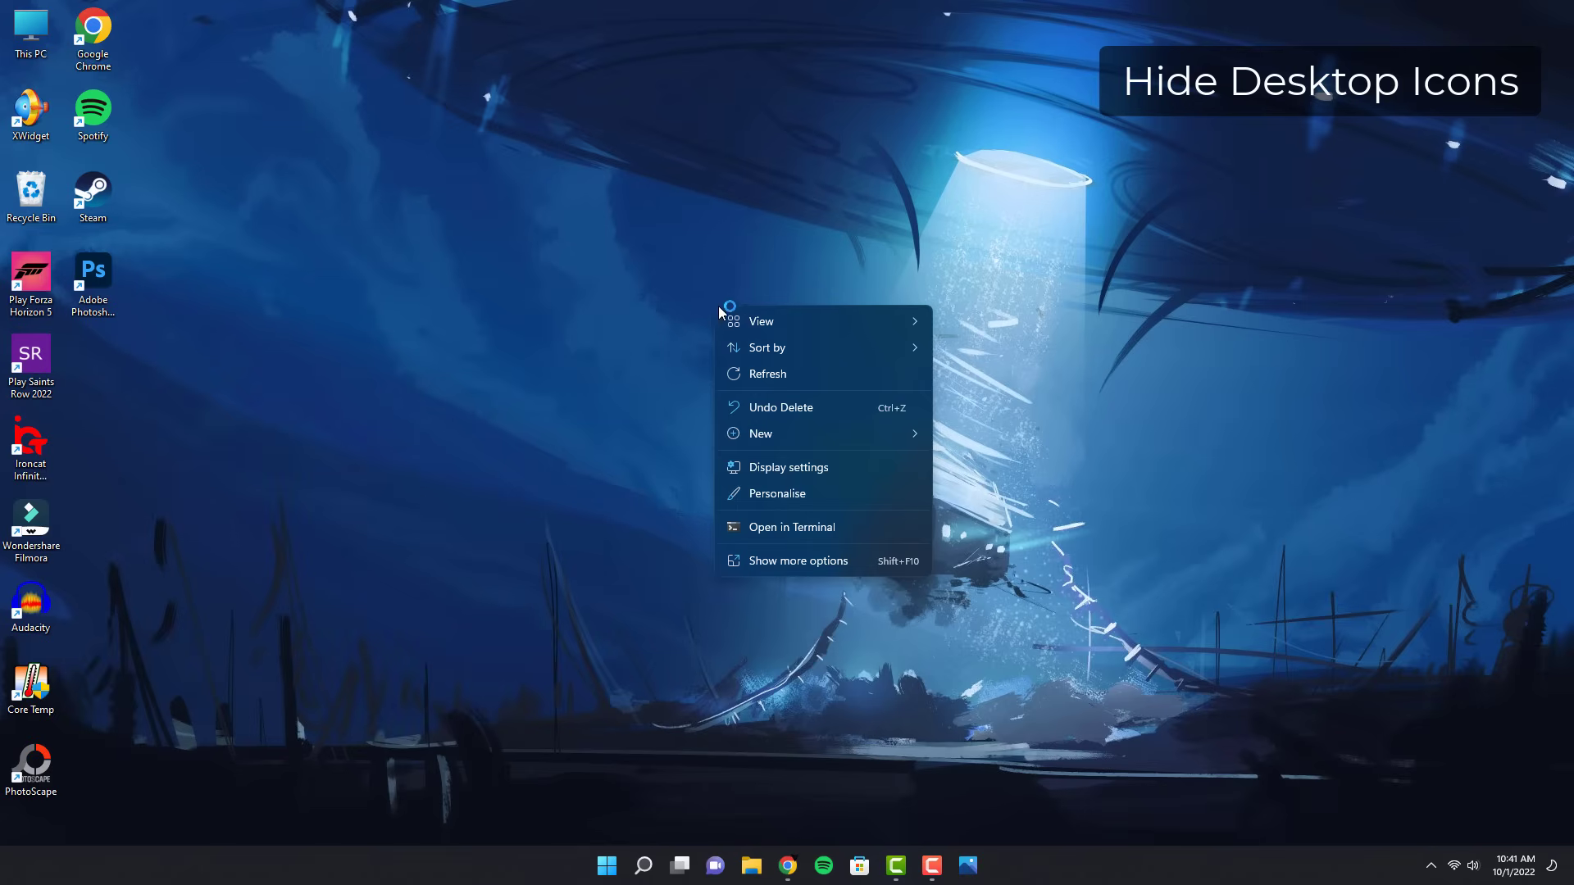
mouse_move(793, 318)
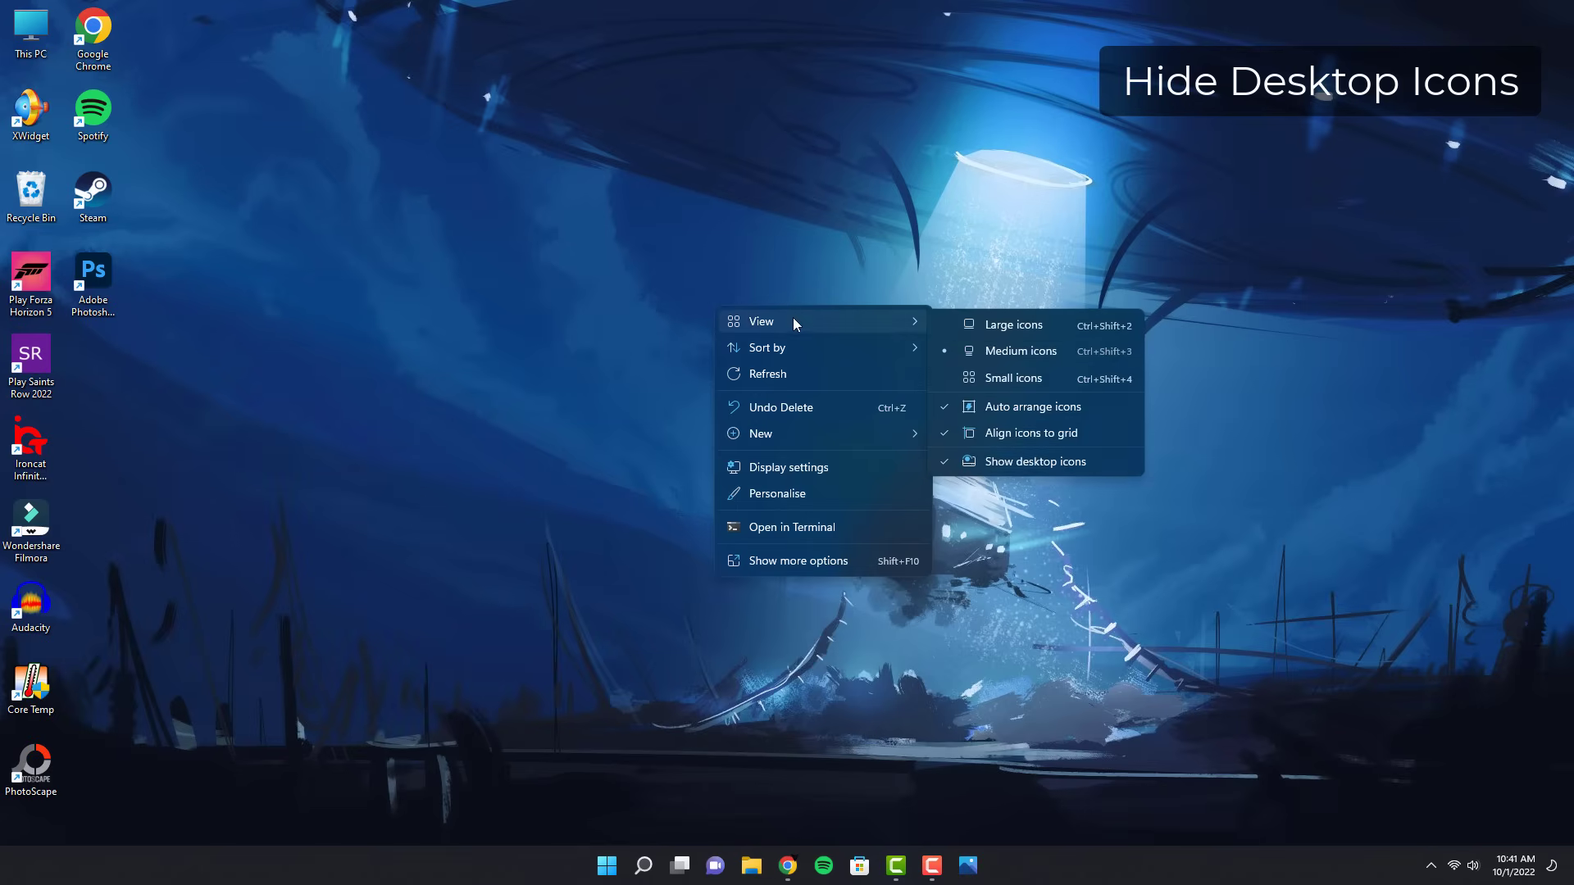
click(1085, 460)
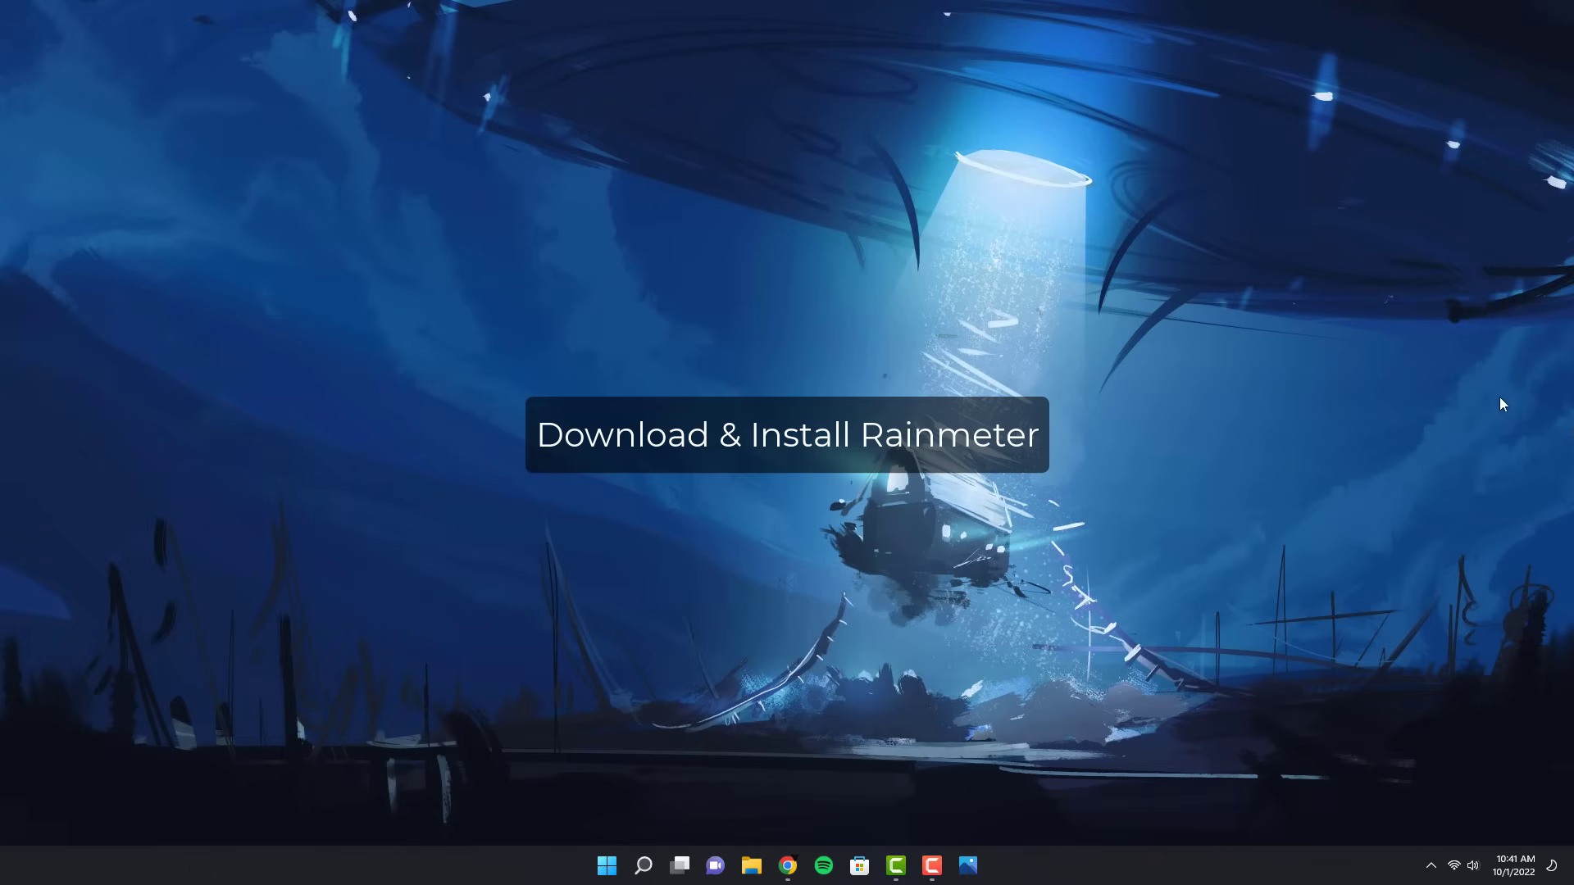
Switch to Chrome, download the Rainmeter 4.5.16 release from rainmeter.net, open the downloaded installer and minimize the browser
click(800, 869)
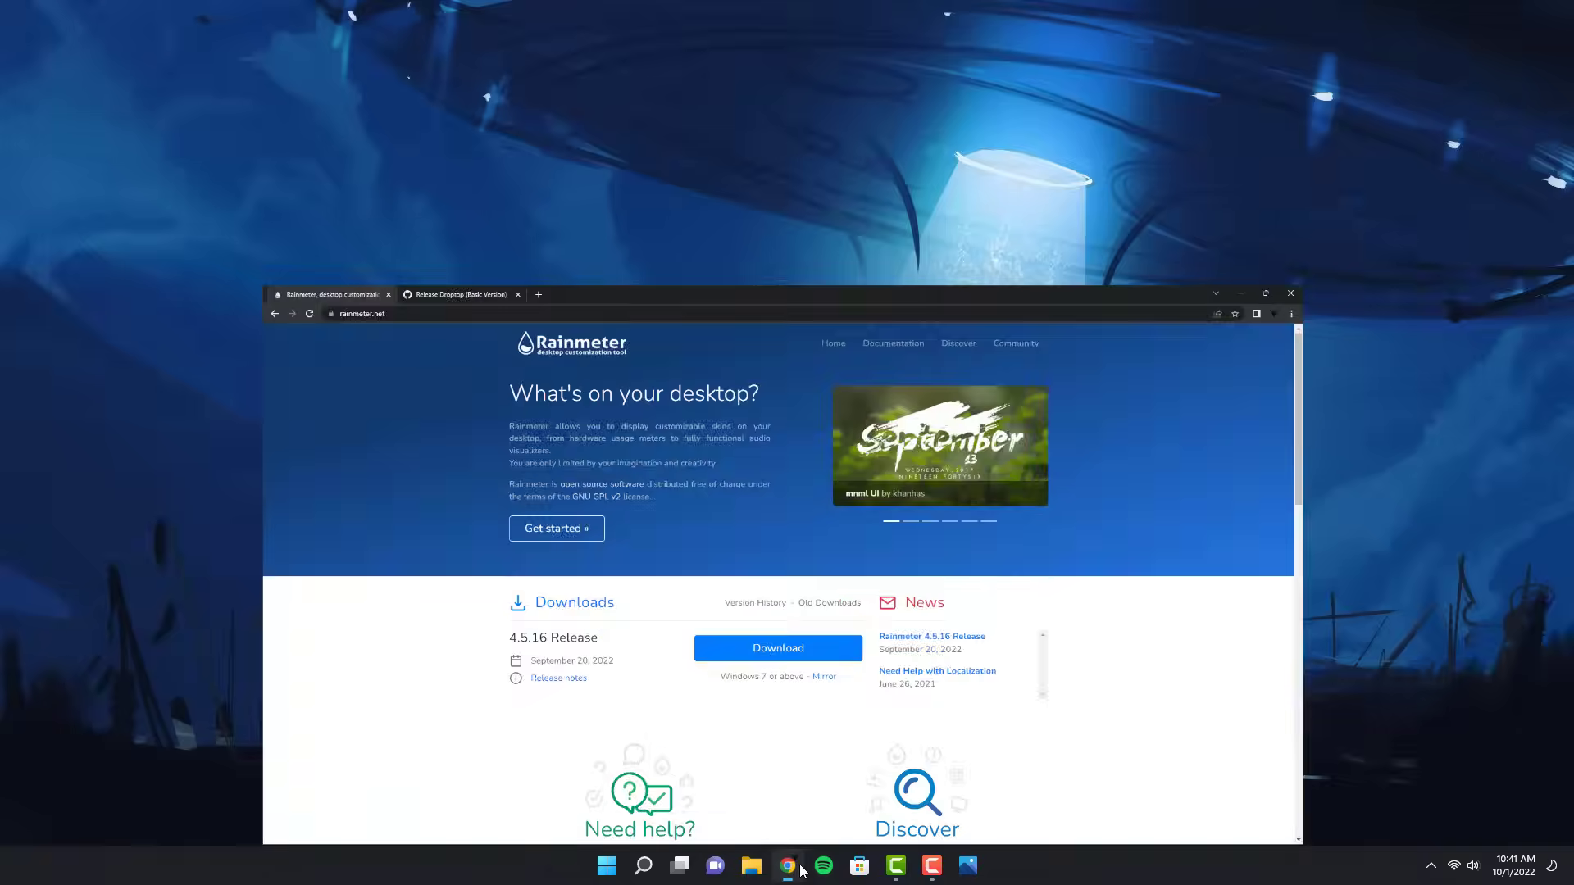
click(786, 556)
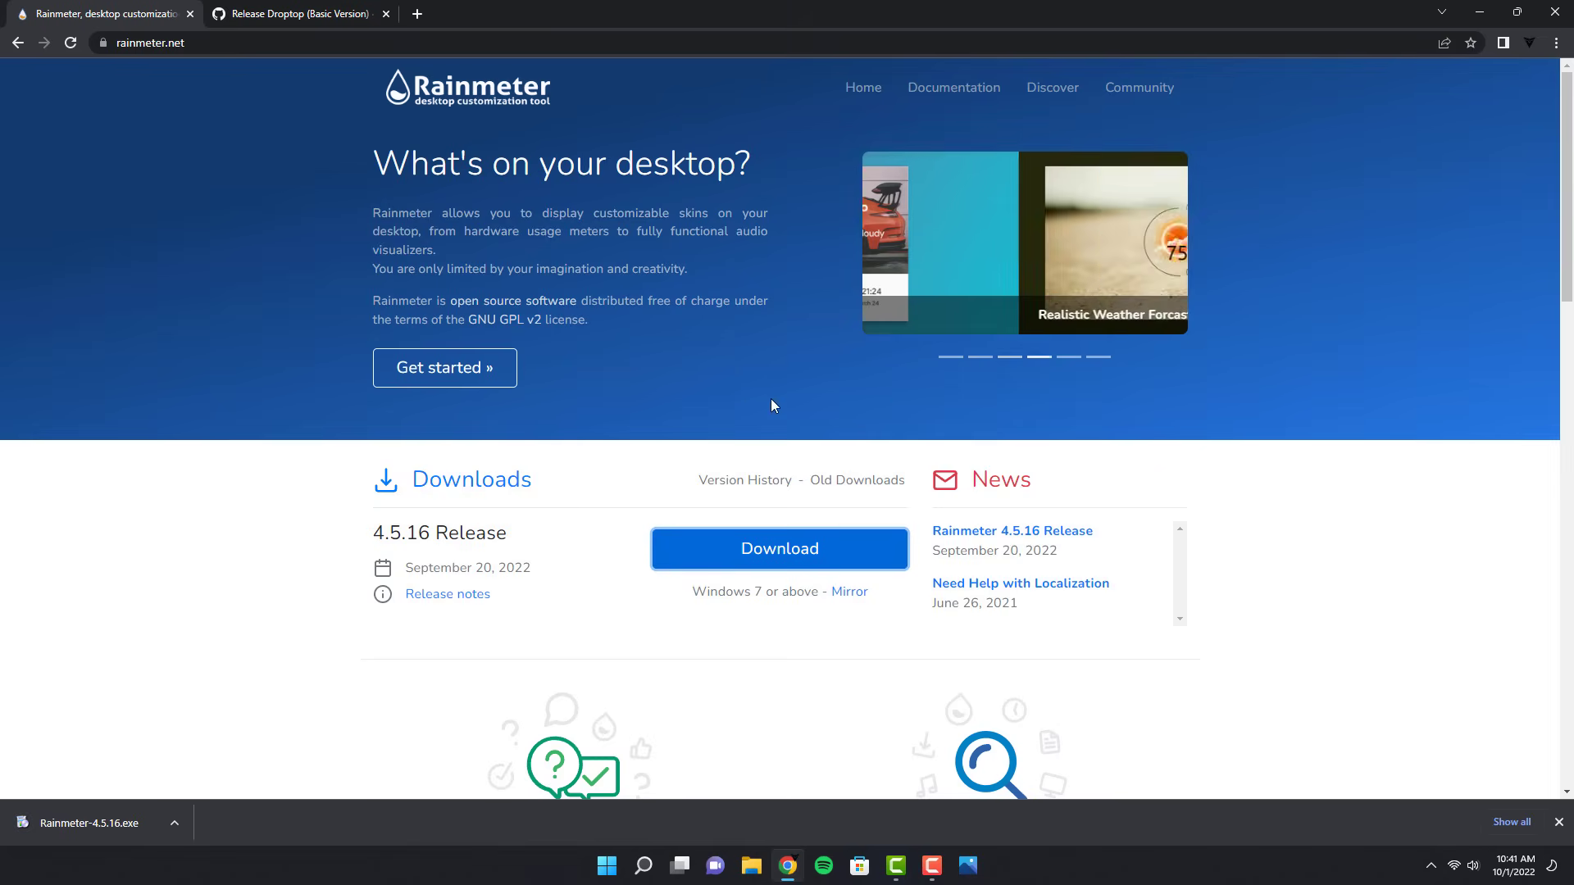
click(175, 823)
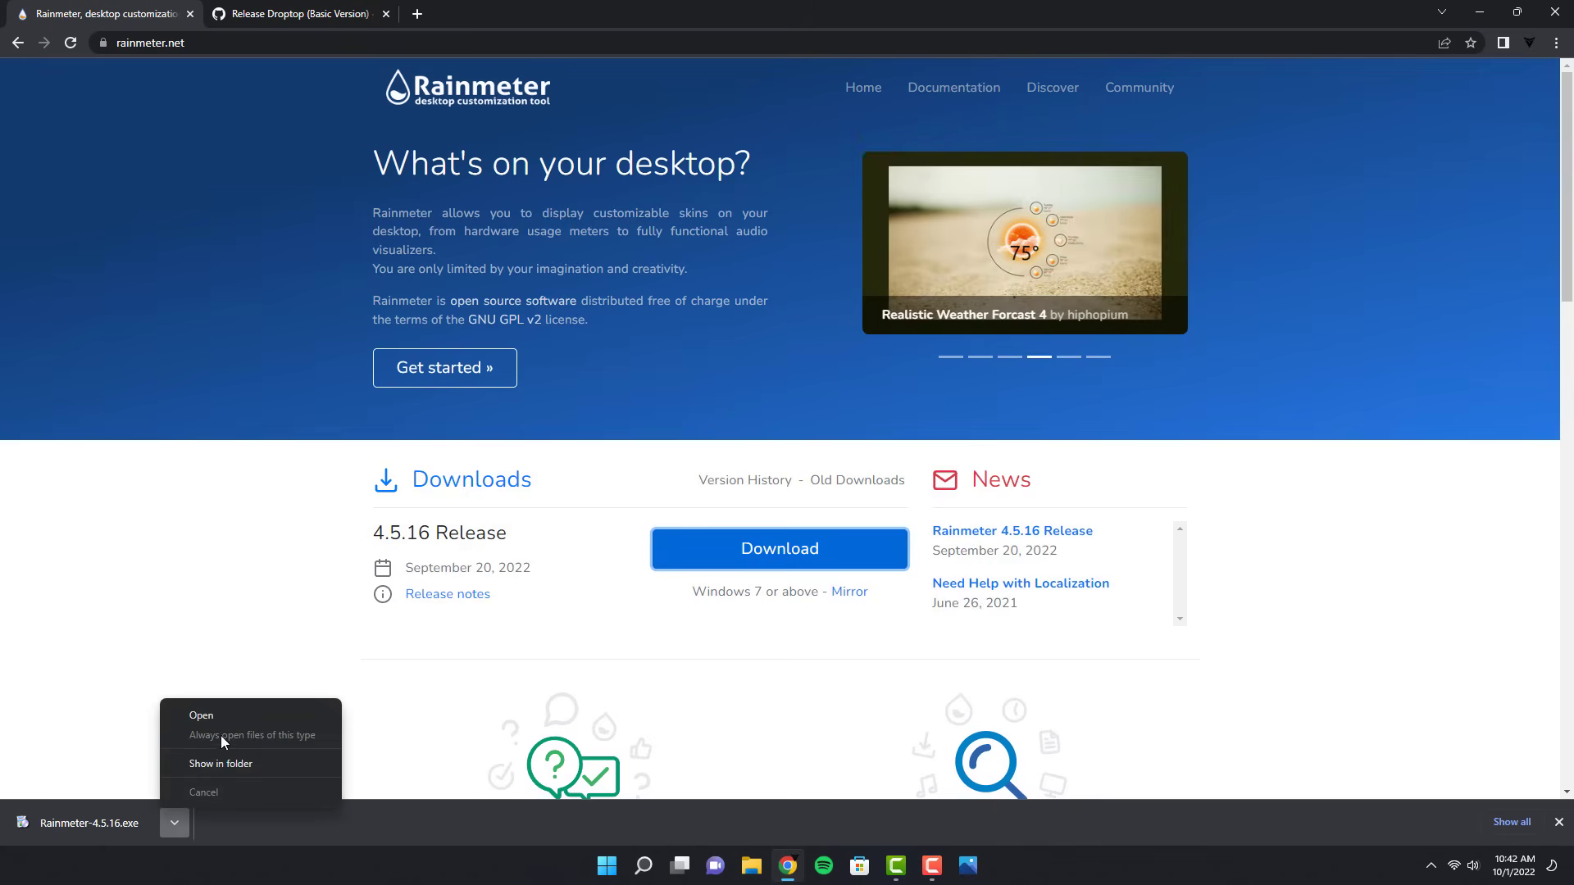
click(200, 715)
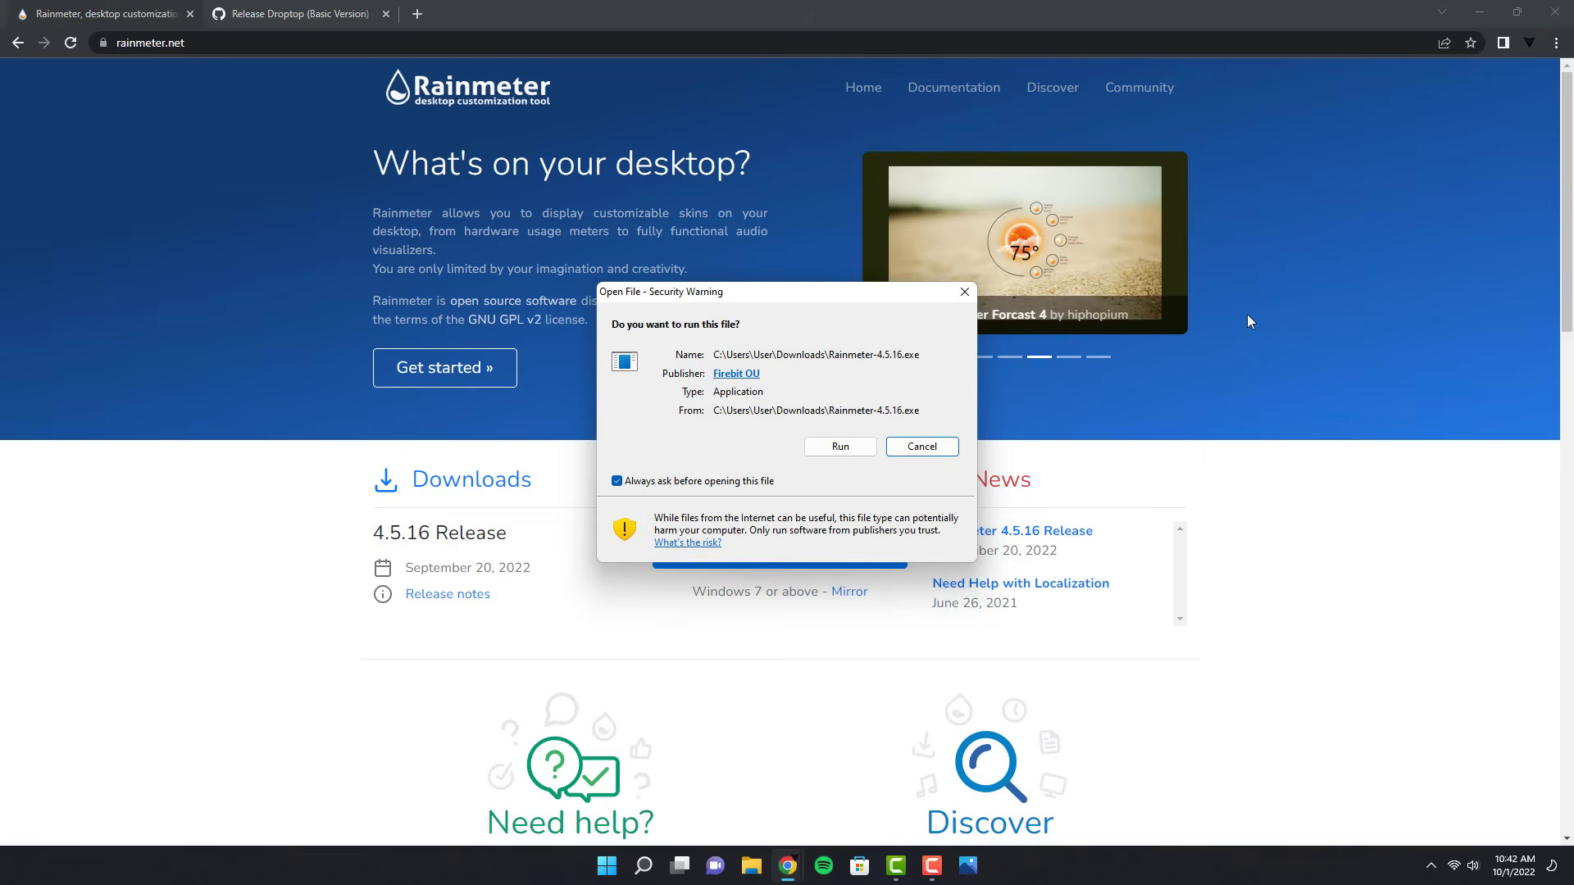
click(1480, 12)
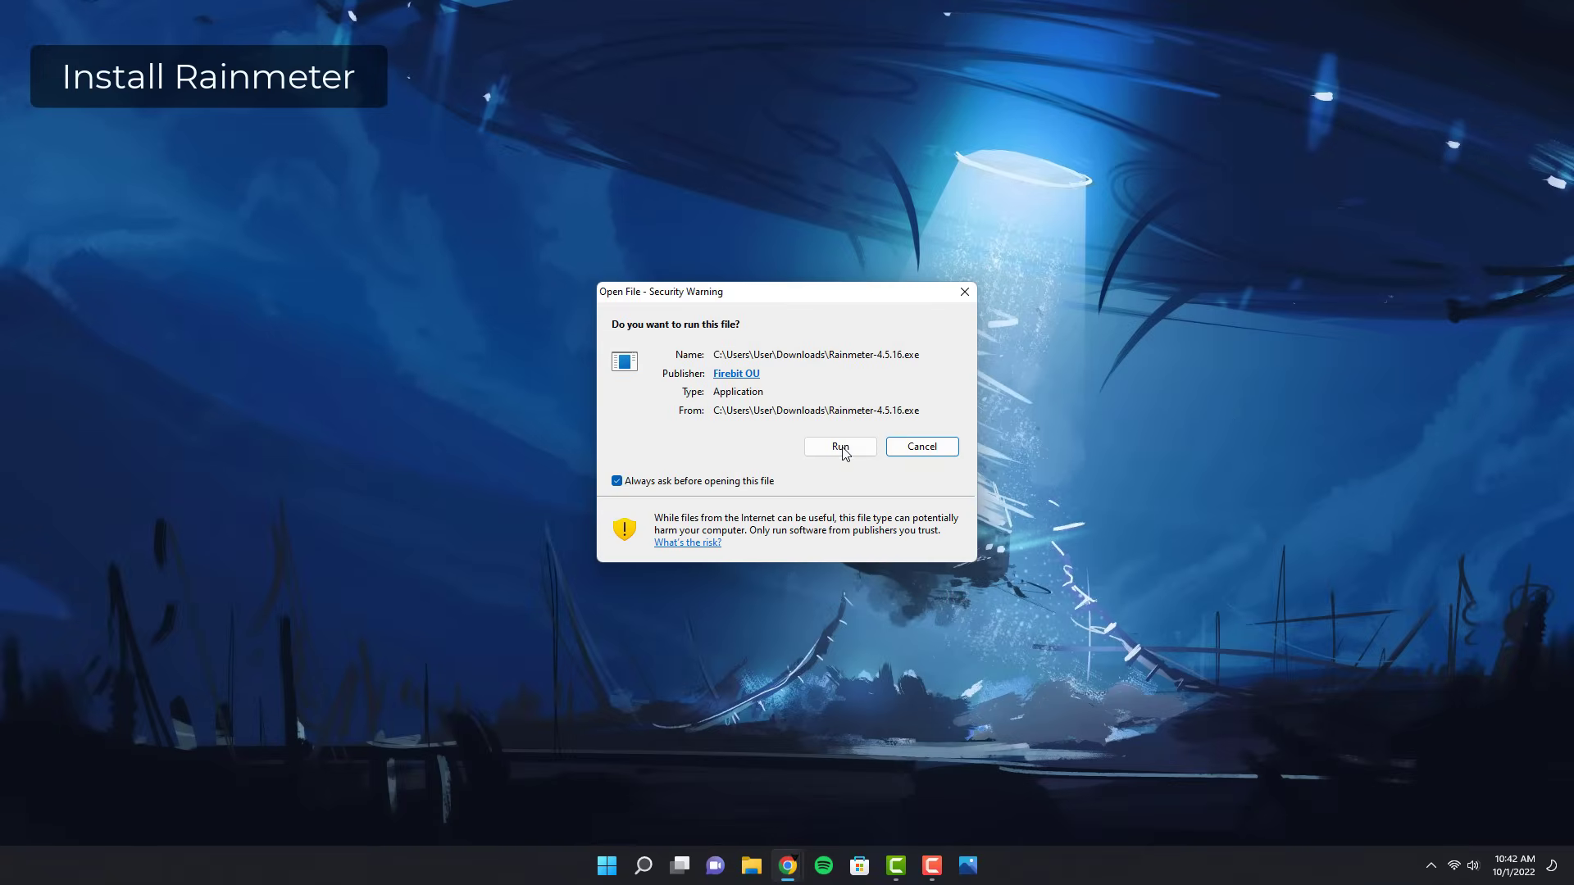
Run the Rainmeter installer in English with the 64-bit and launch-on-startup options, and finish with Rainmeter running
click(841, 448)
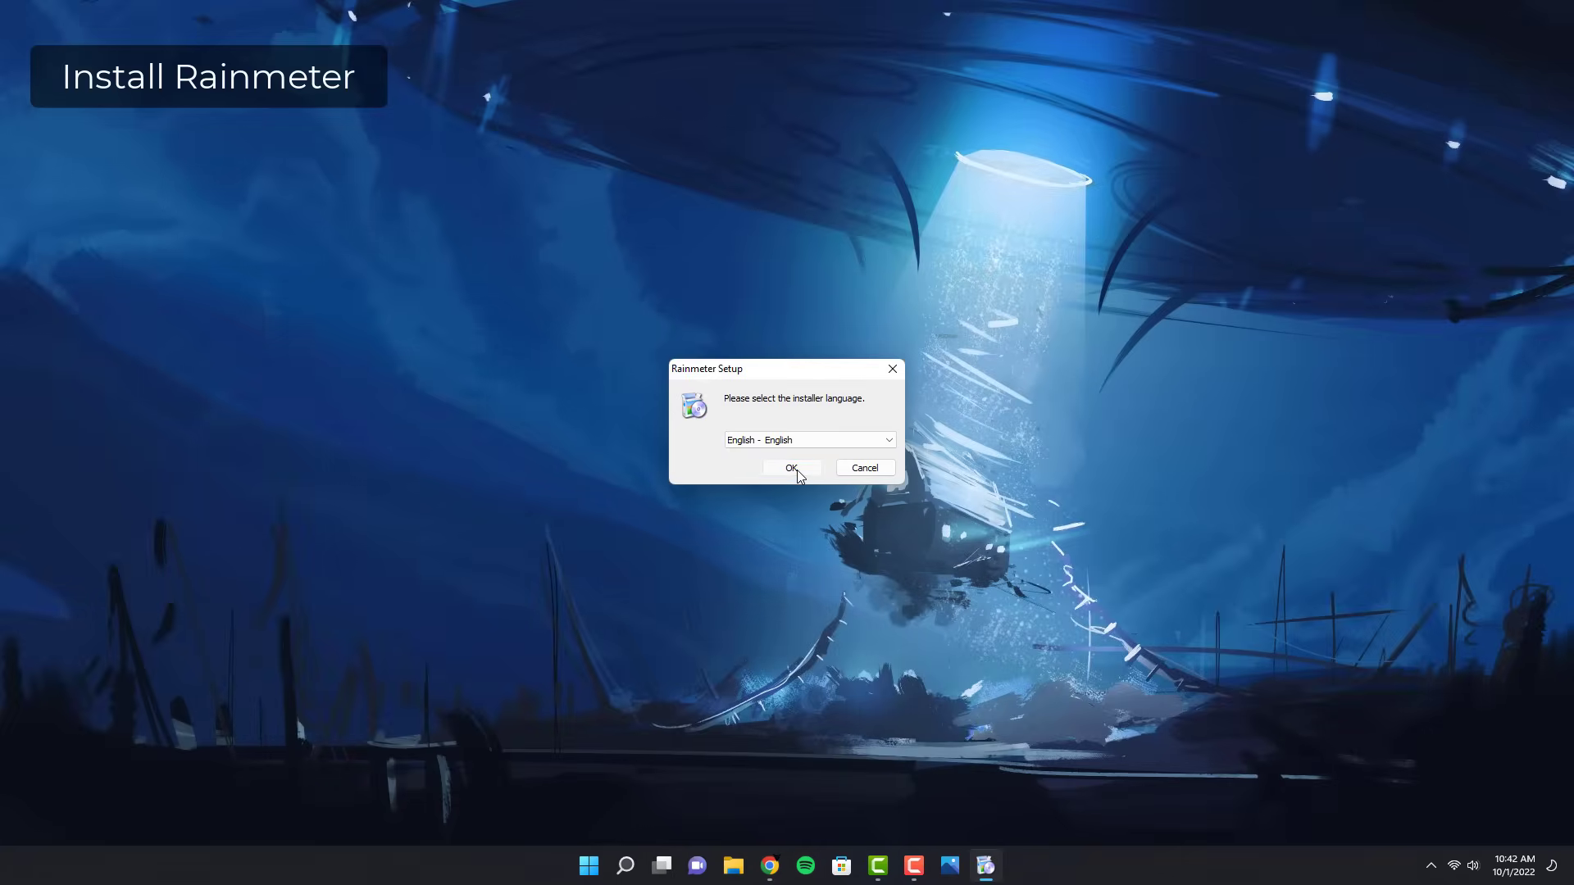
click(793, 469)
click(888, 563)
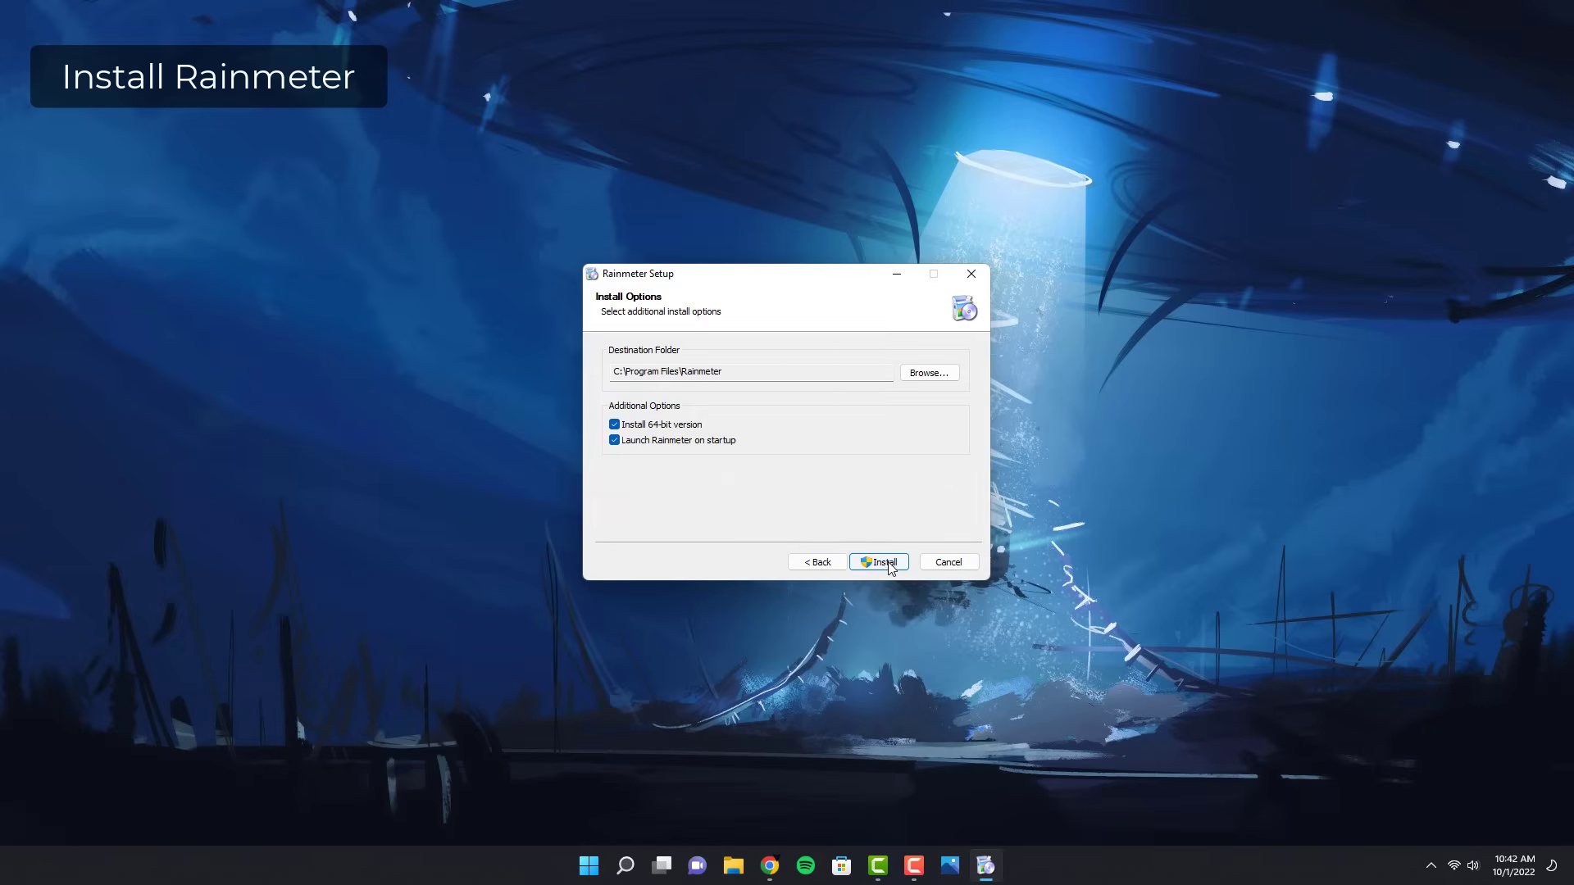
click(889, 564)
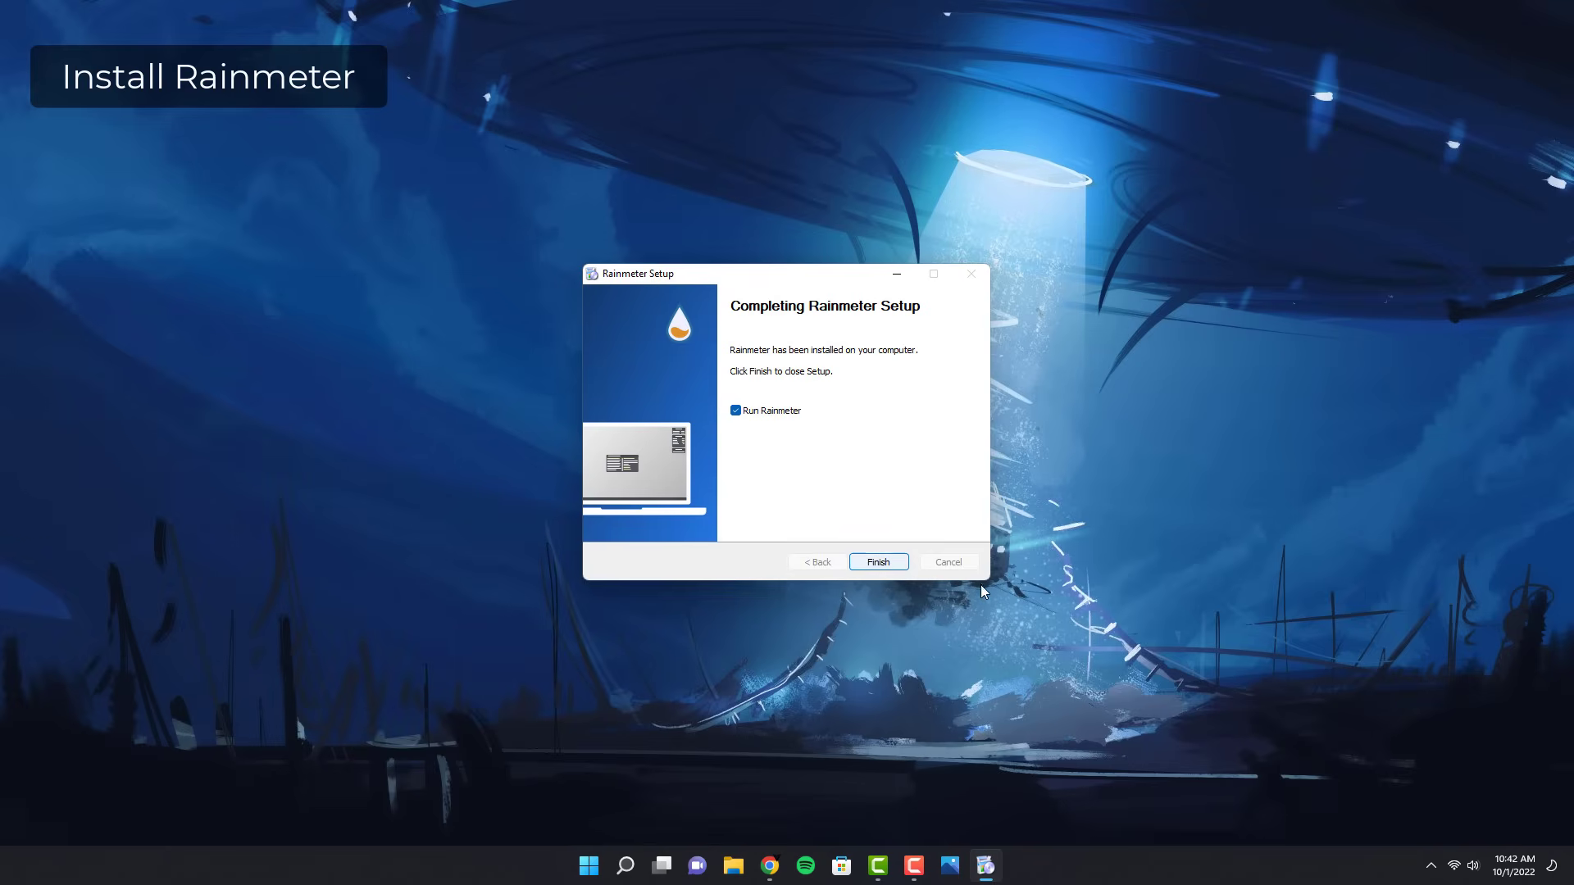
key(Return)
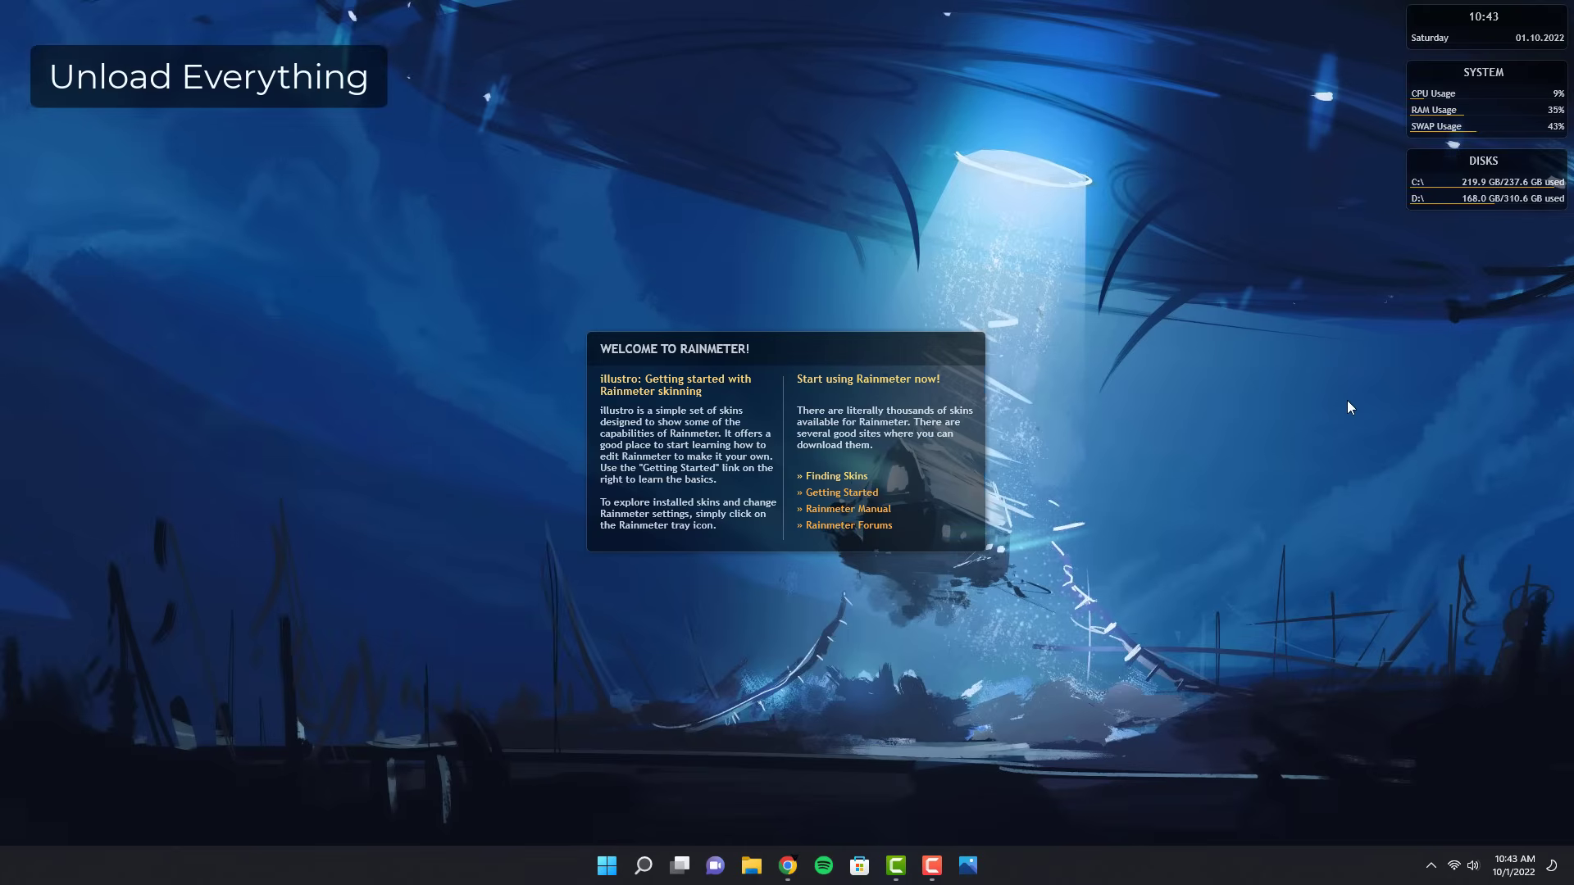
Unload all default illustro skins from the desktop: the welcome panel, clock, system and disk widgets
right_click(964, 345)
click(1065, 534)
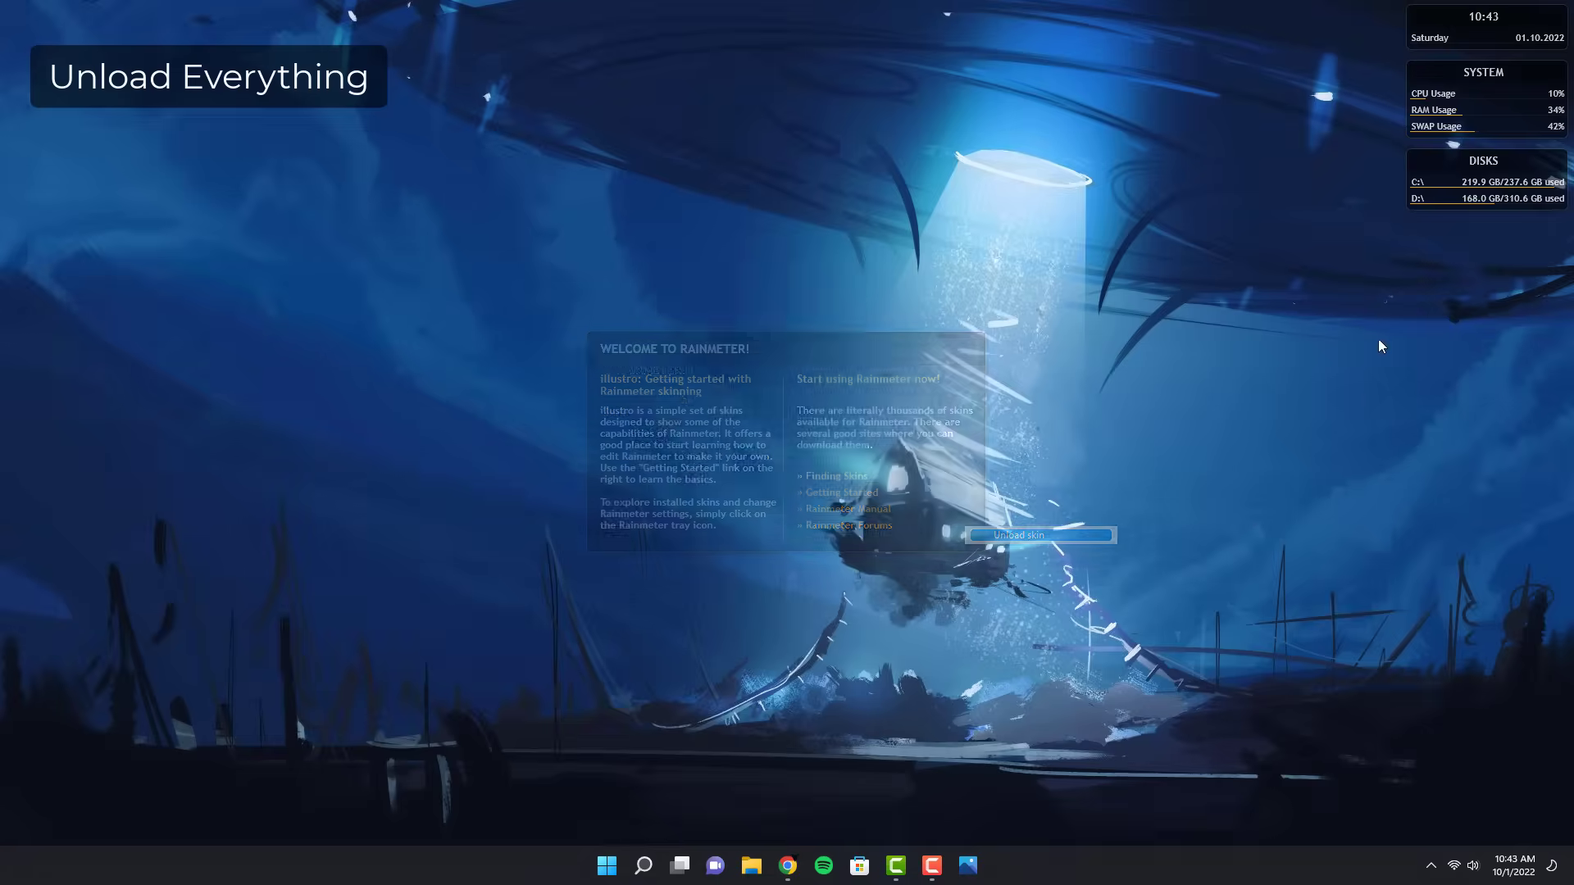
right_click(1446, 32)
click(1468, 213)
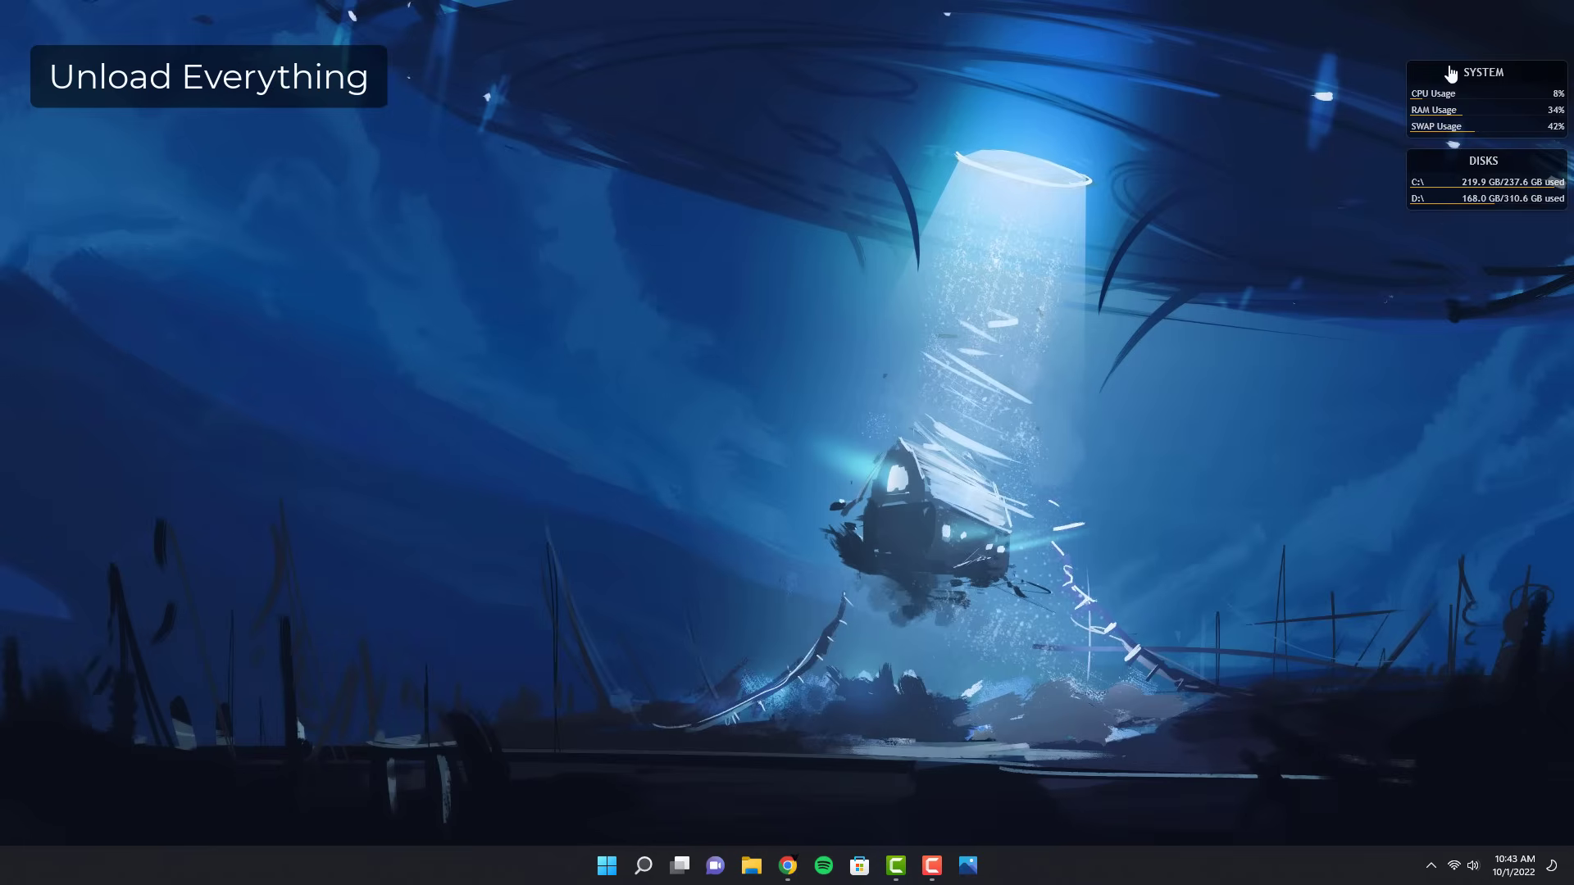
right_click(1445, 67)
click(1482, 256)
right_click(1446, 162)
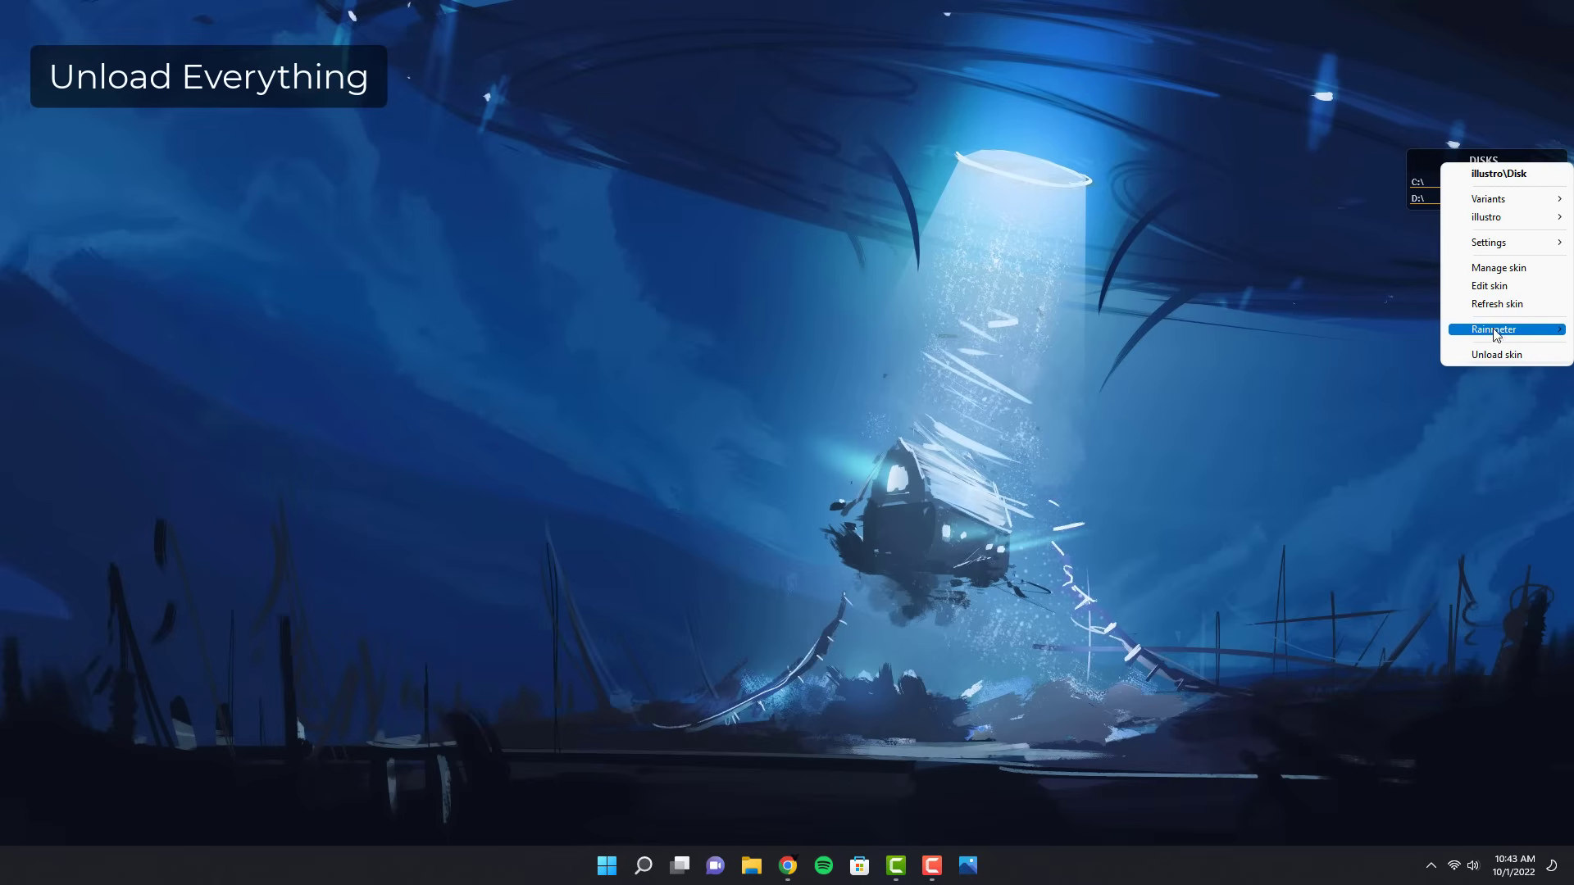
click(1496, 355)
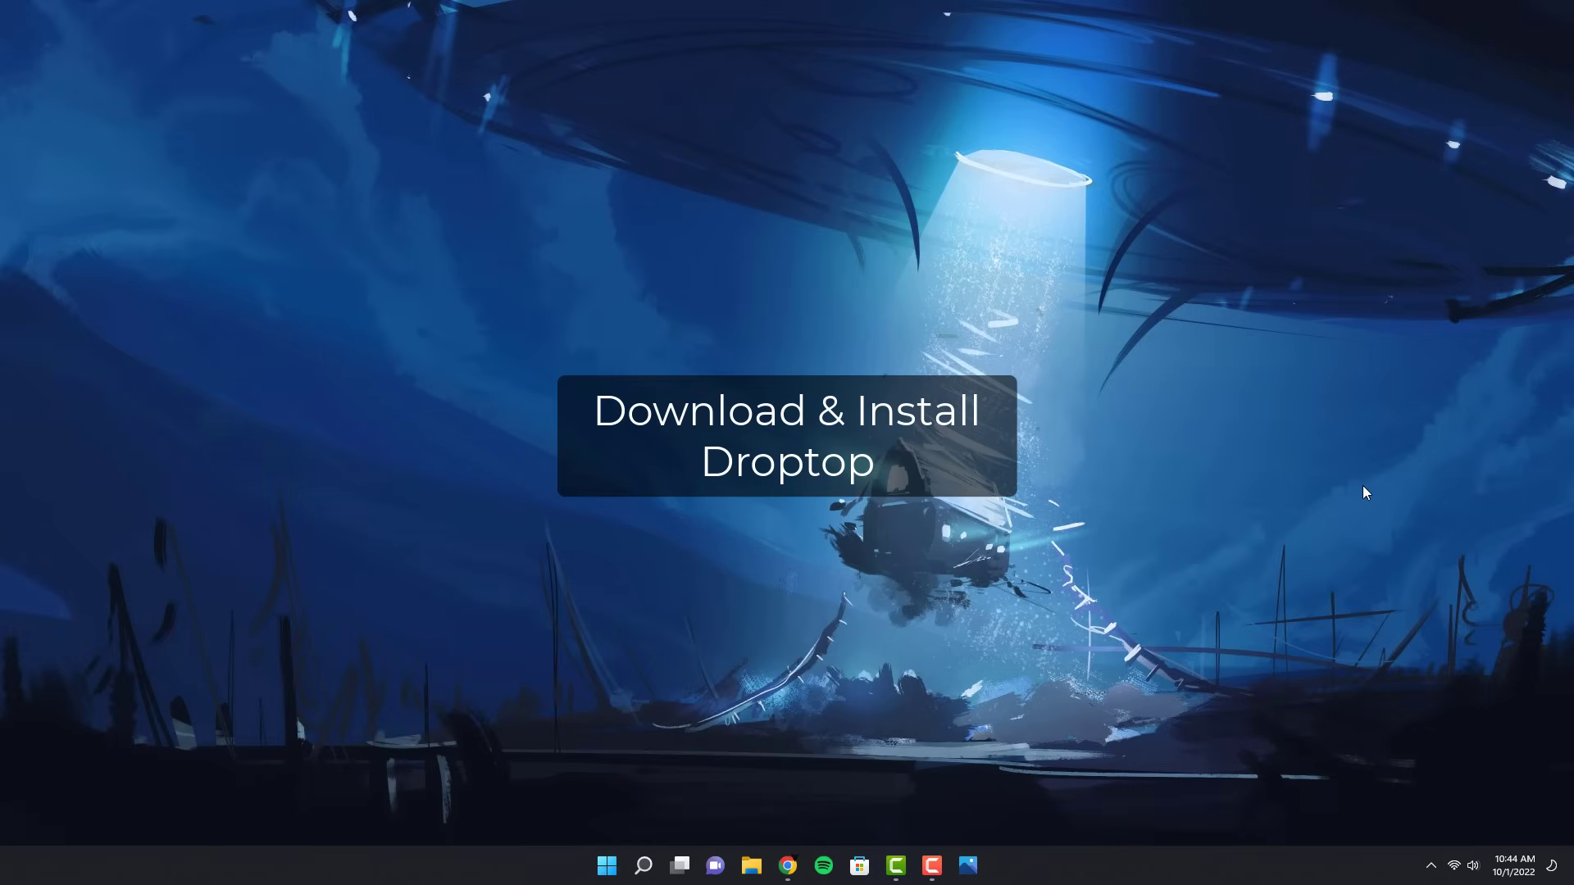
Switch to Chrome, download Droptop (Basic Version) from its GitHub release page and install the skin package with its included skins loaded
click(787, 865)
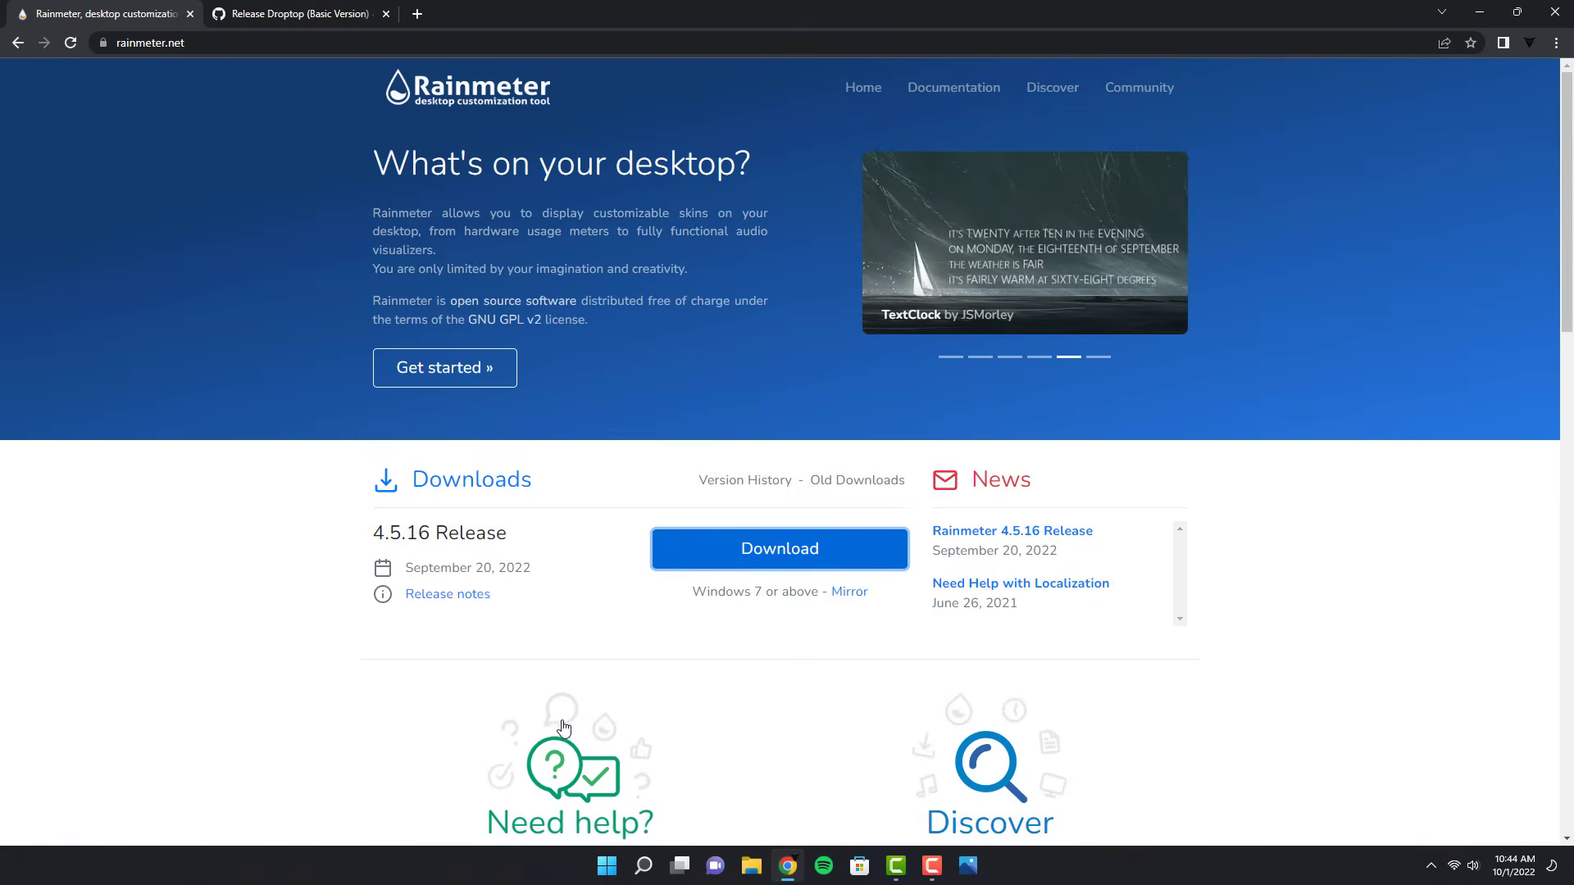
click(264, 18)
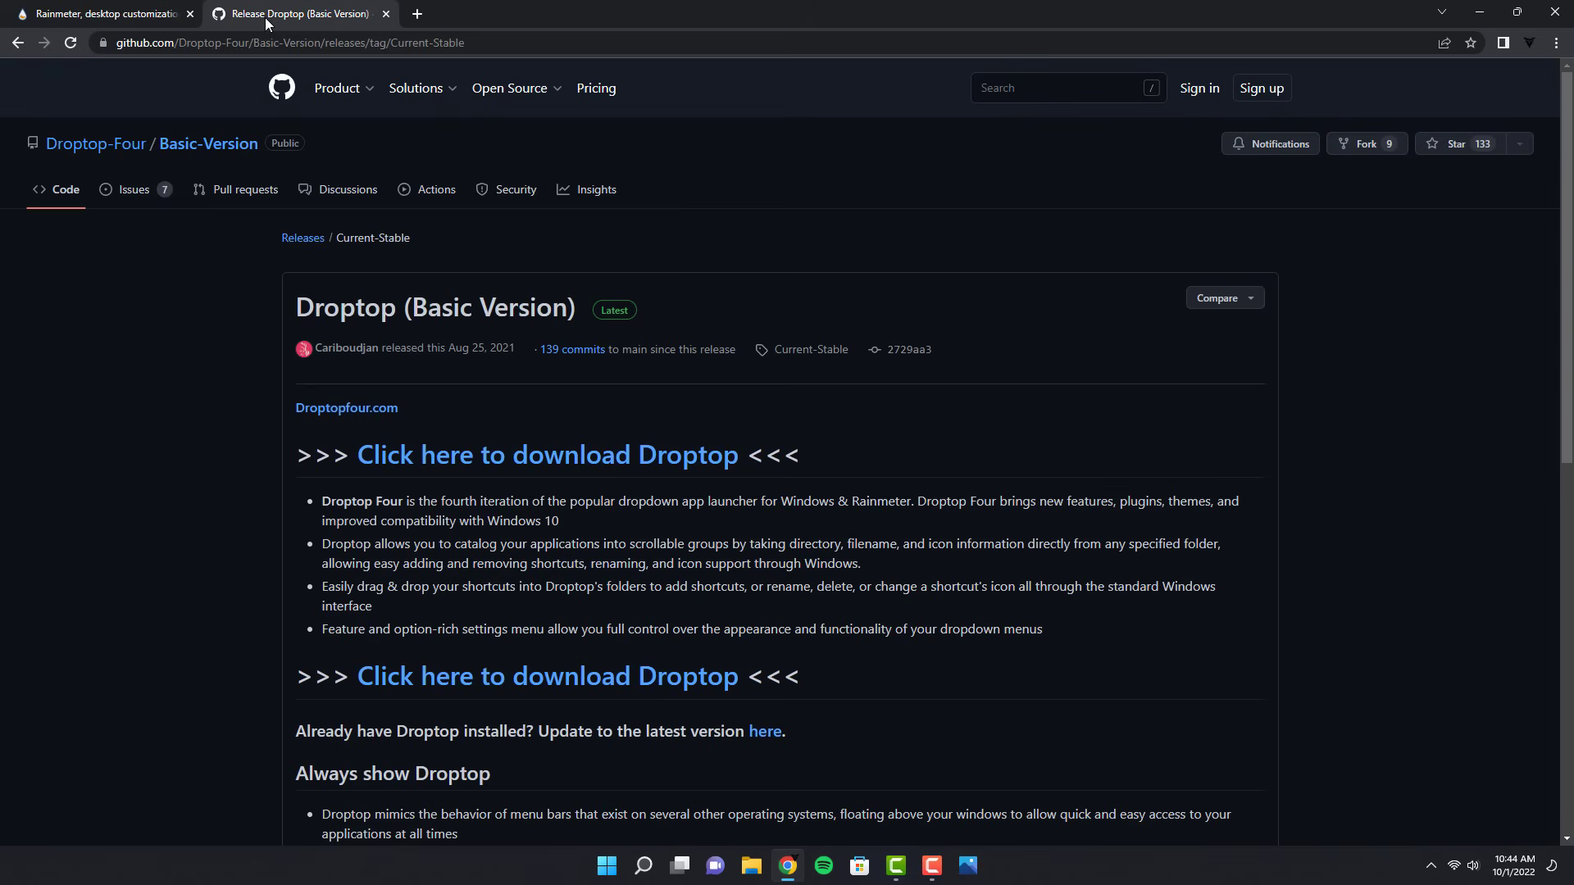
click(616, 457)
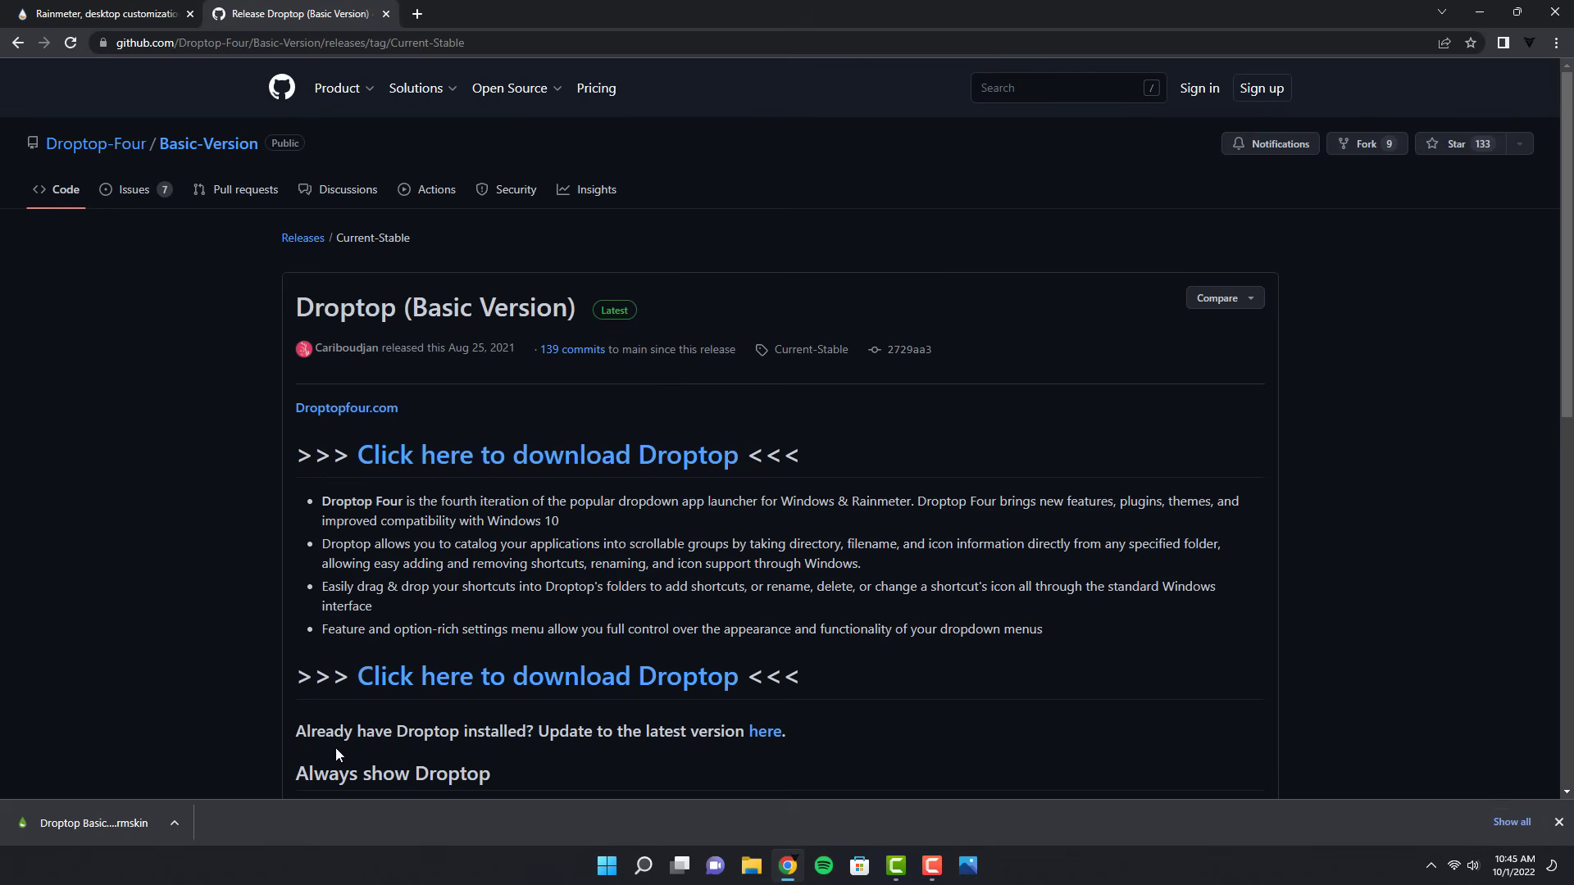
click(174, 823)
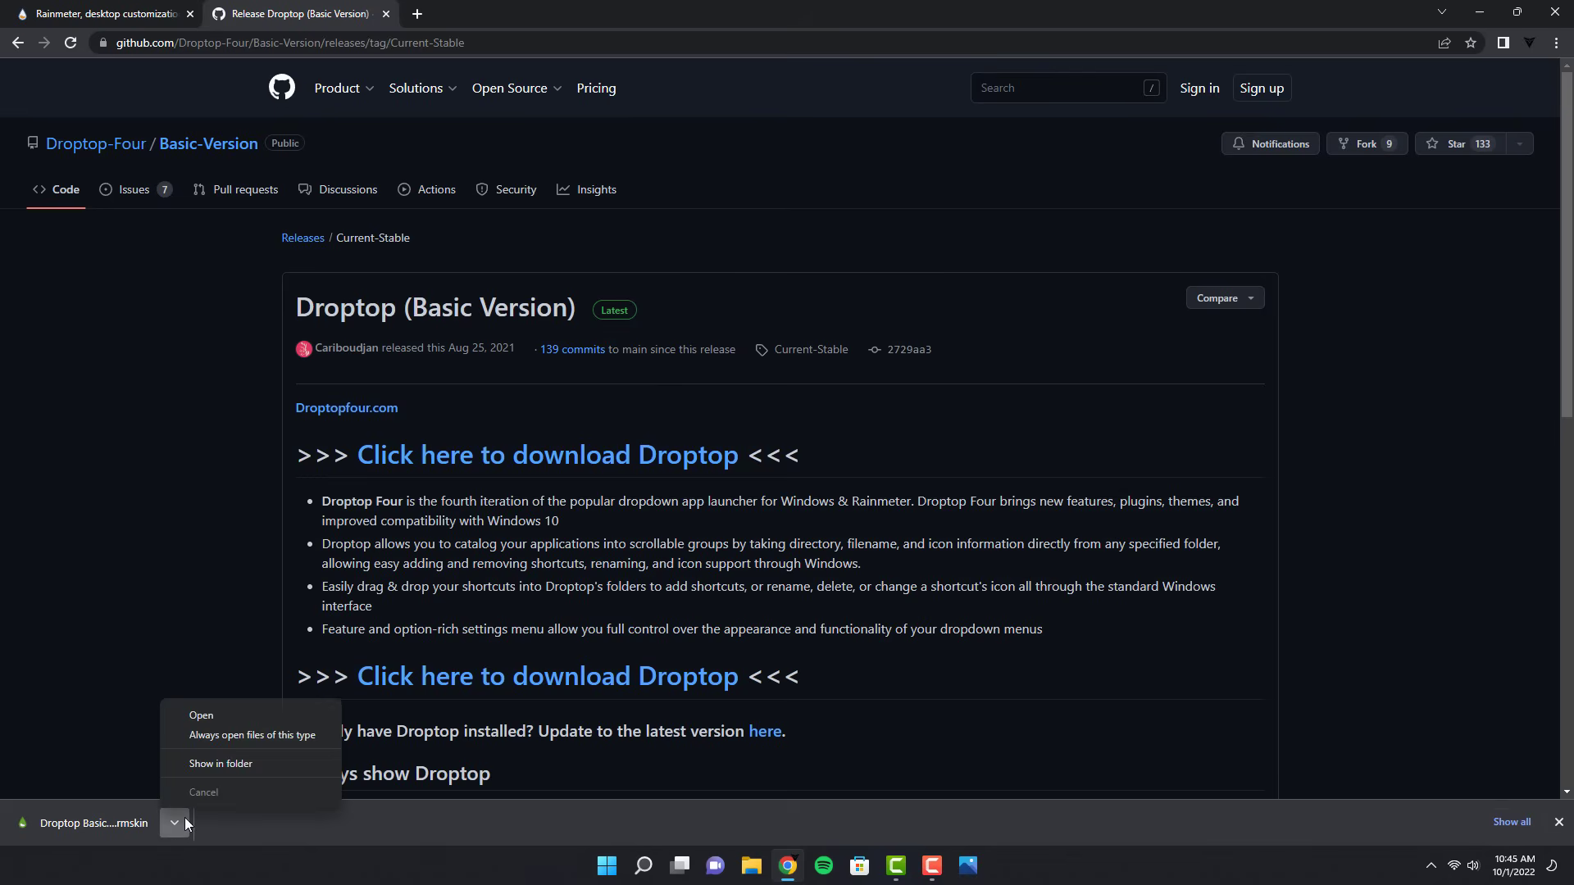
click(212, 715)
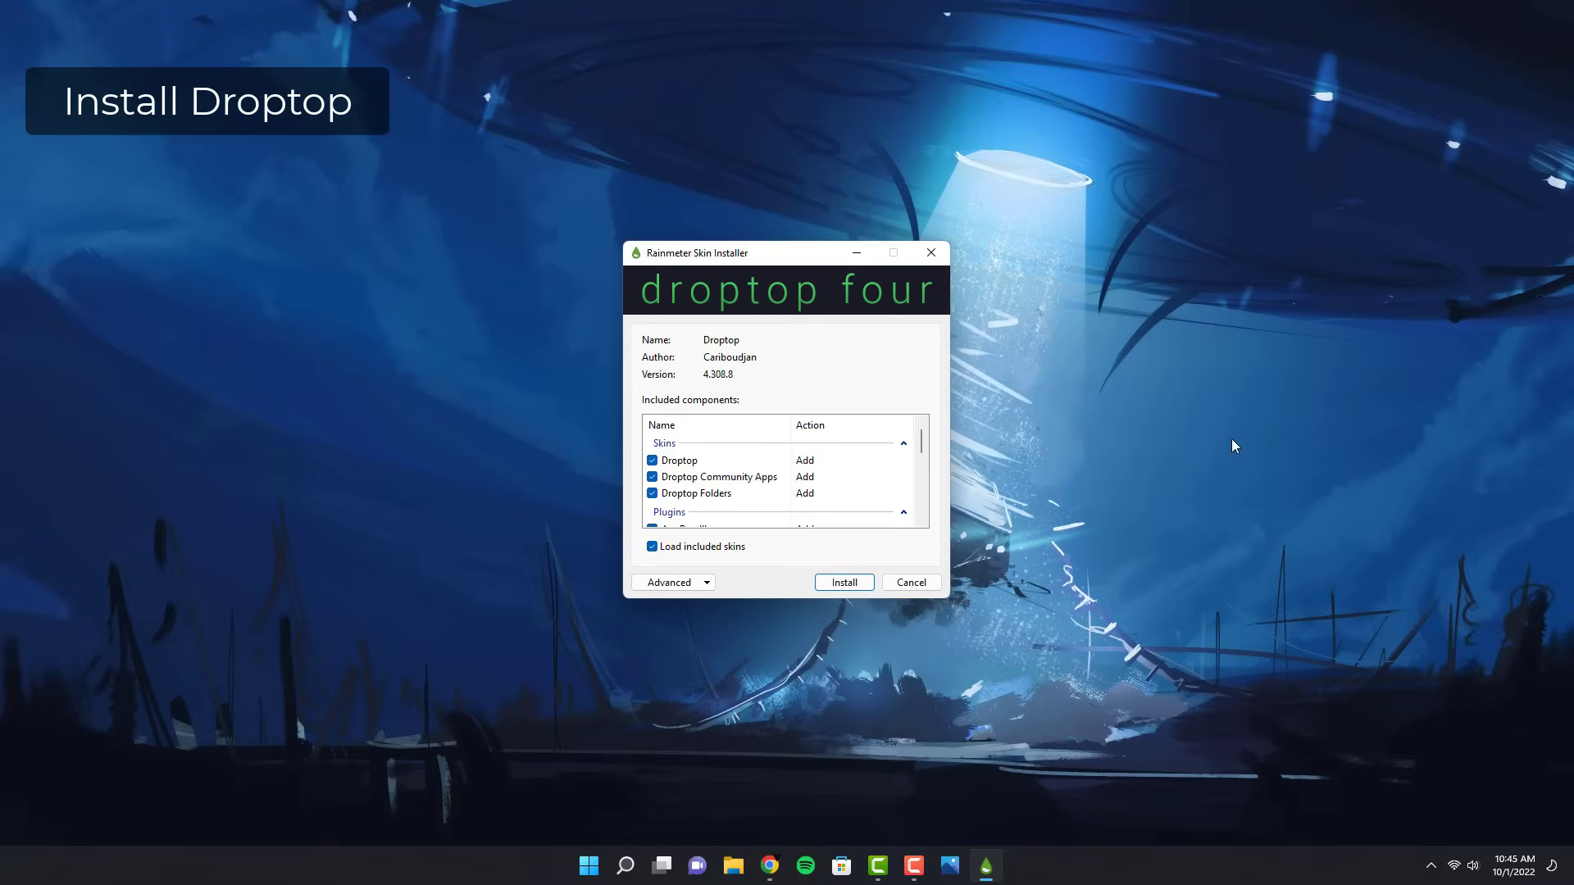
click(850, 583)
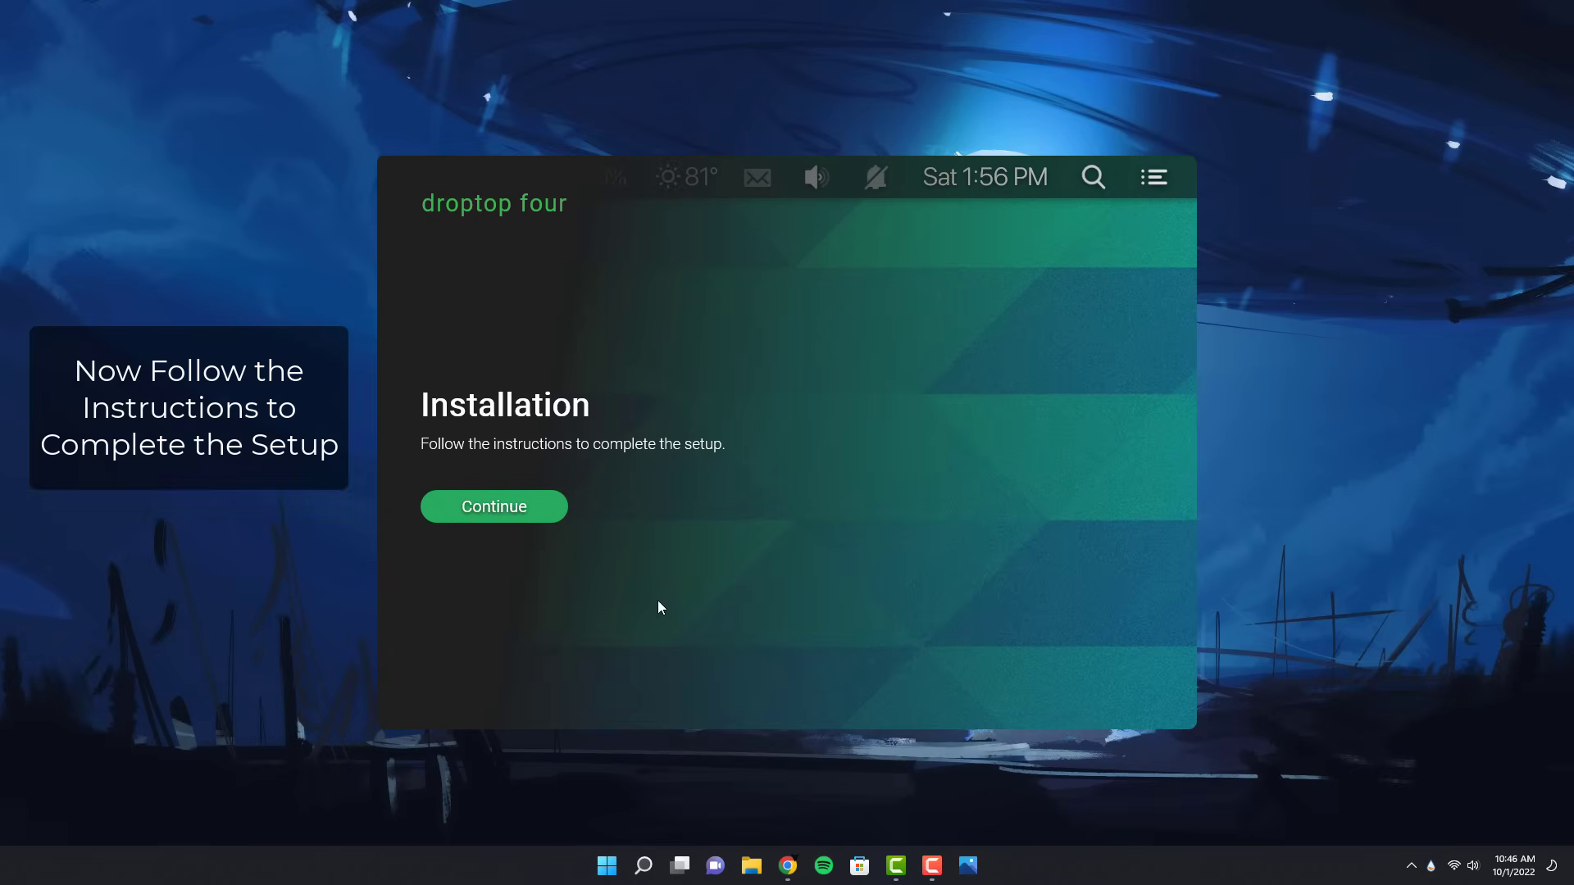
Begin the Droptop setup with English US as the language and the Always show Droptop display mode
click(489, 508)
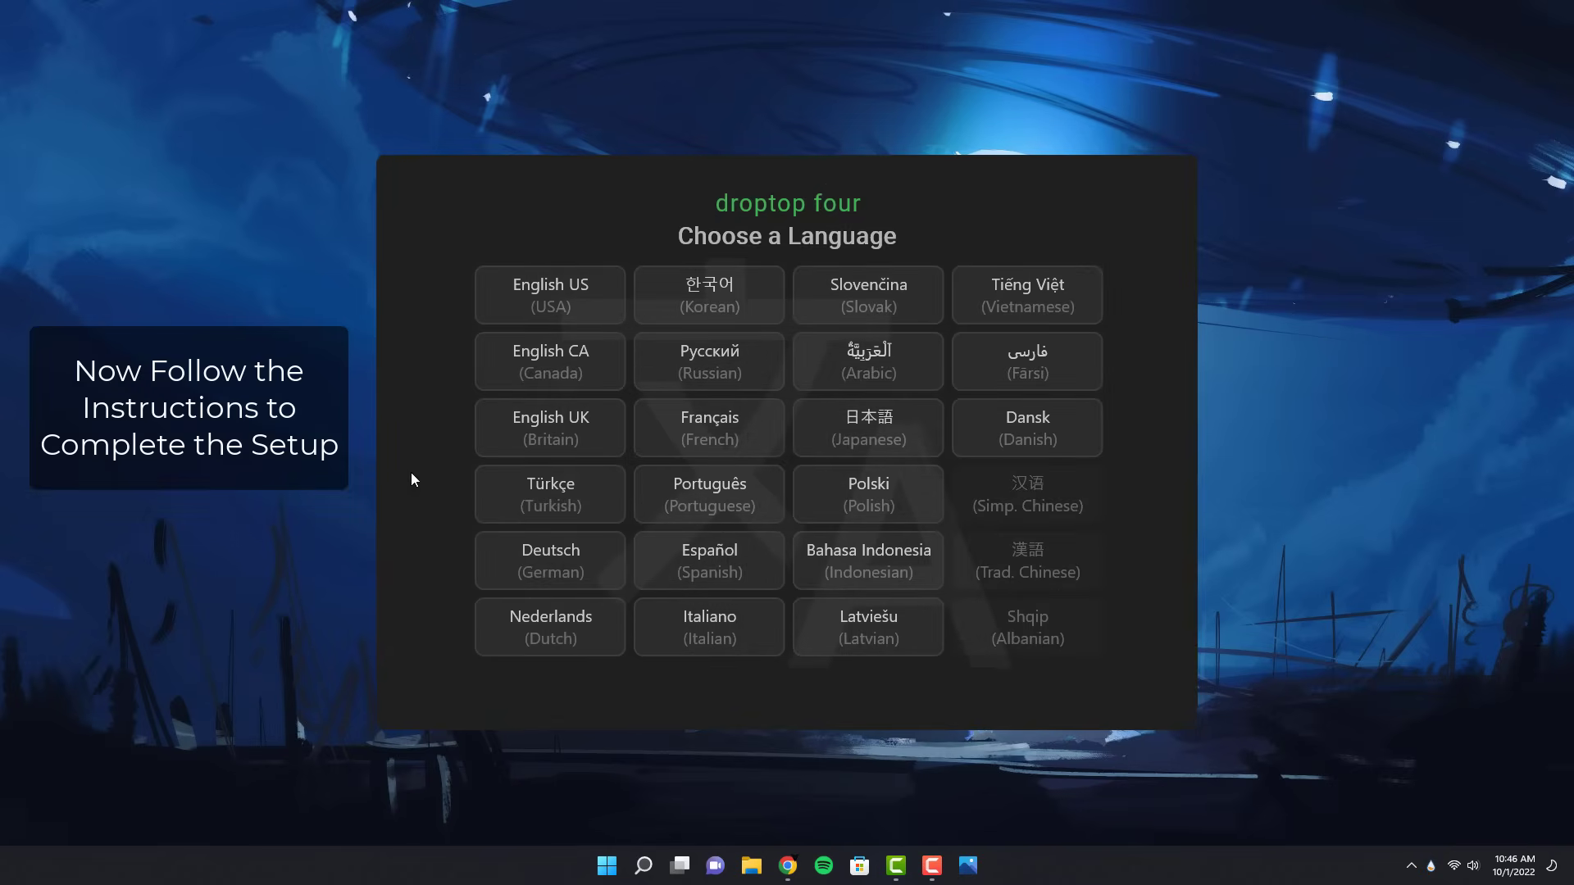
click(550, 291)
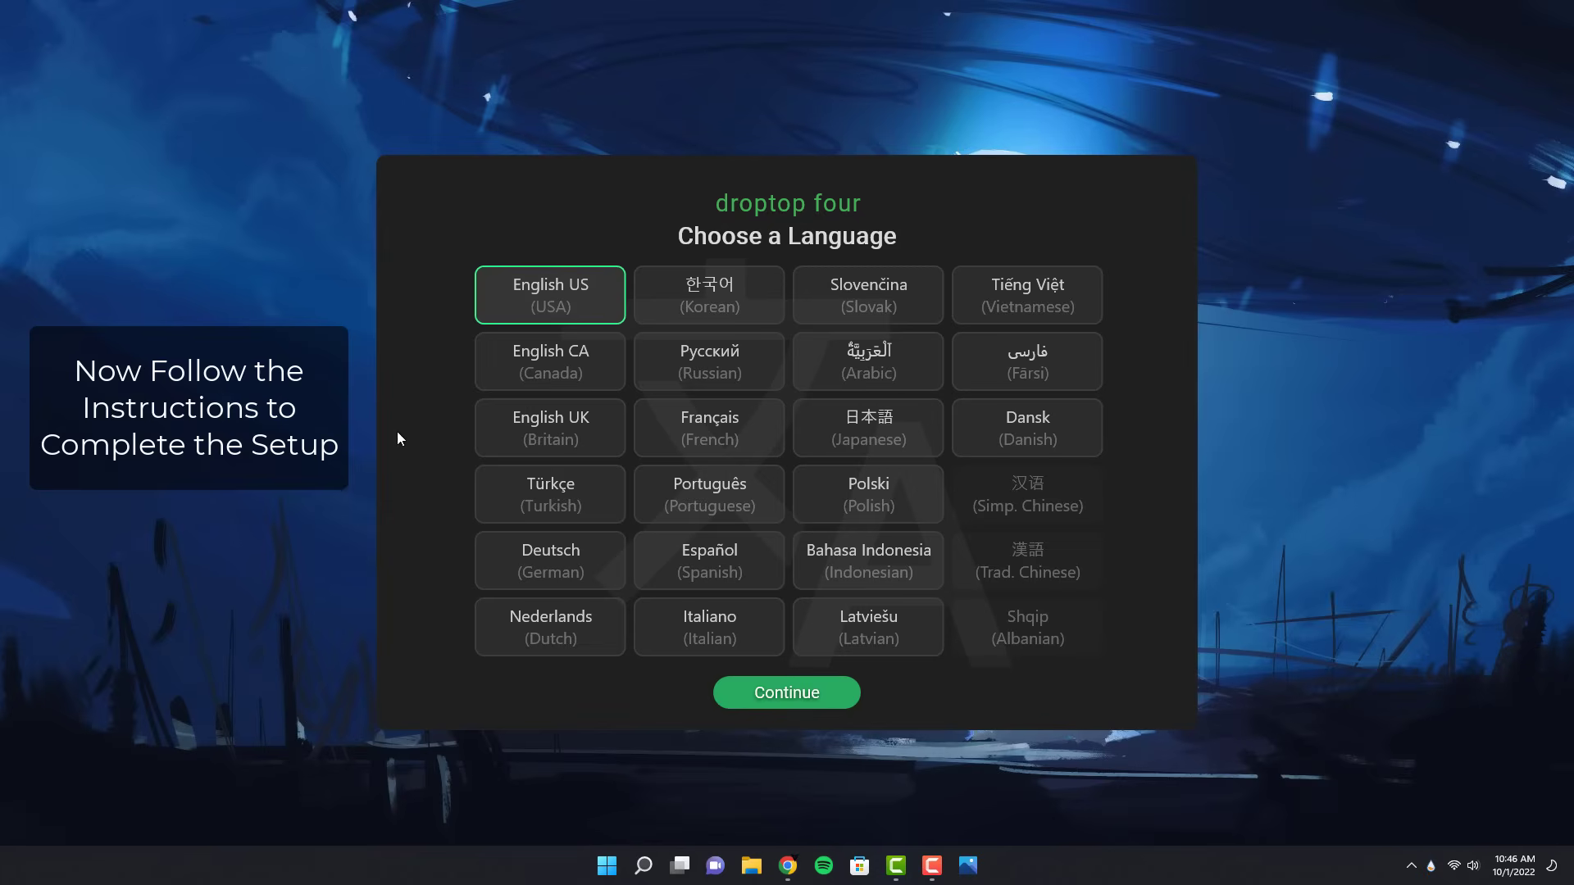
click(789, 695)
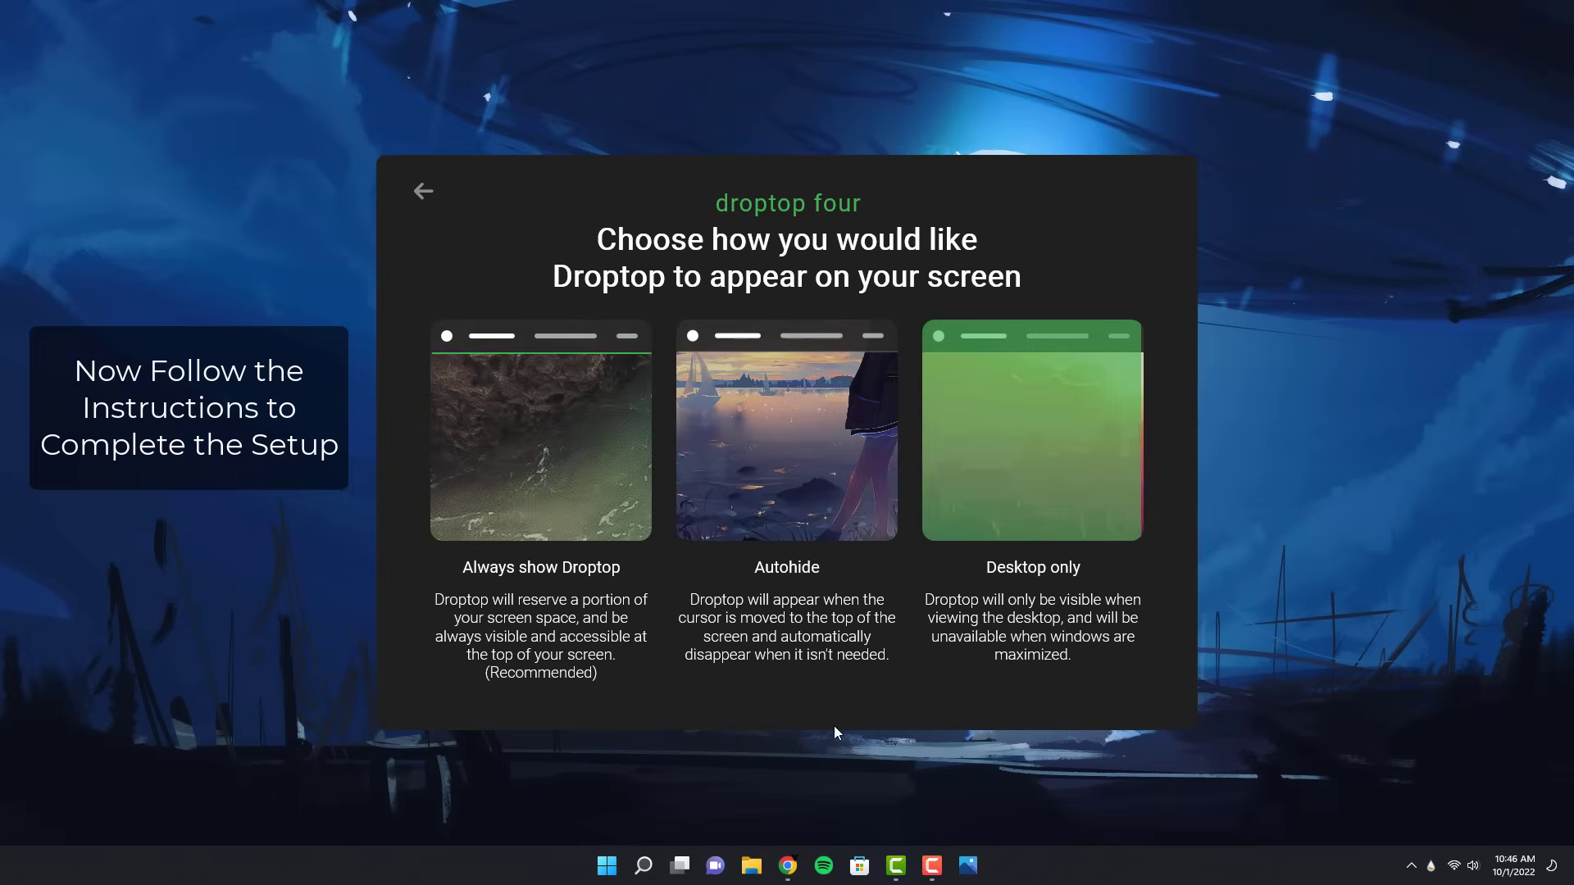
click(550, 465)
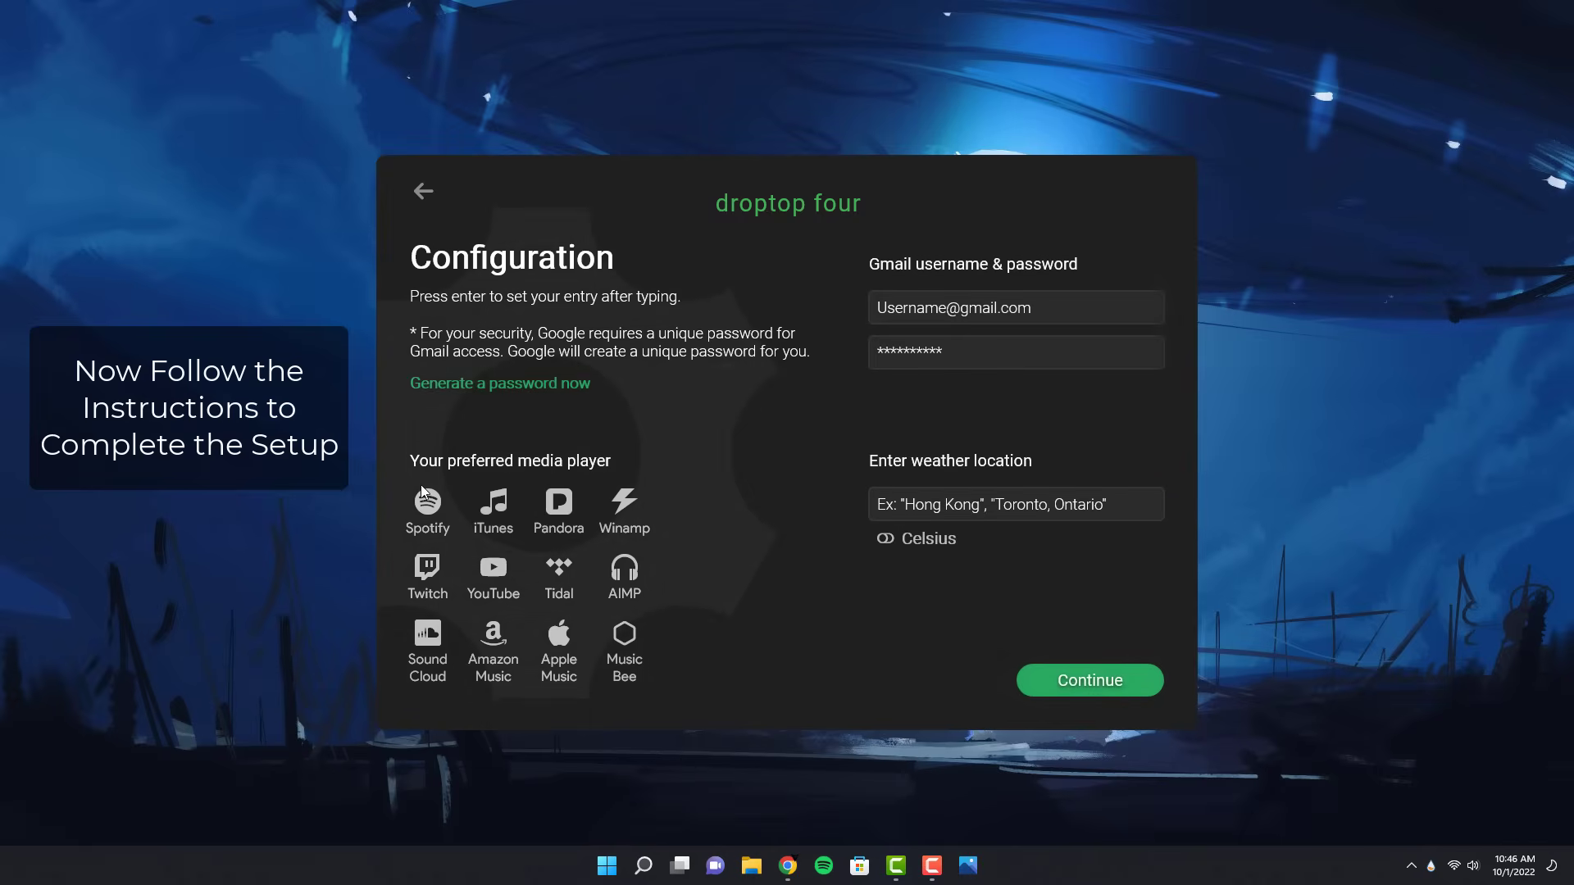
Configure Droptop with Spotify as media player, Tokyo as weather location and Celsius enabled, and continue the setup
click(428, 504)
click(961, 502)
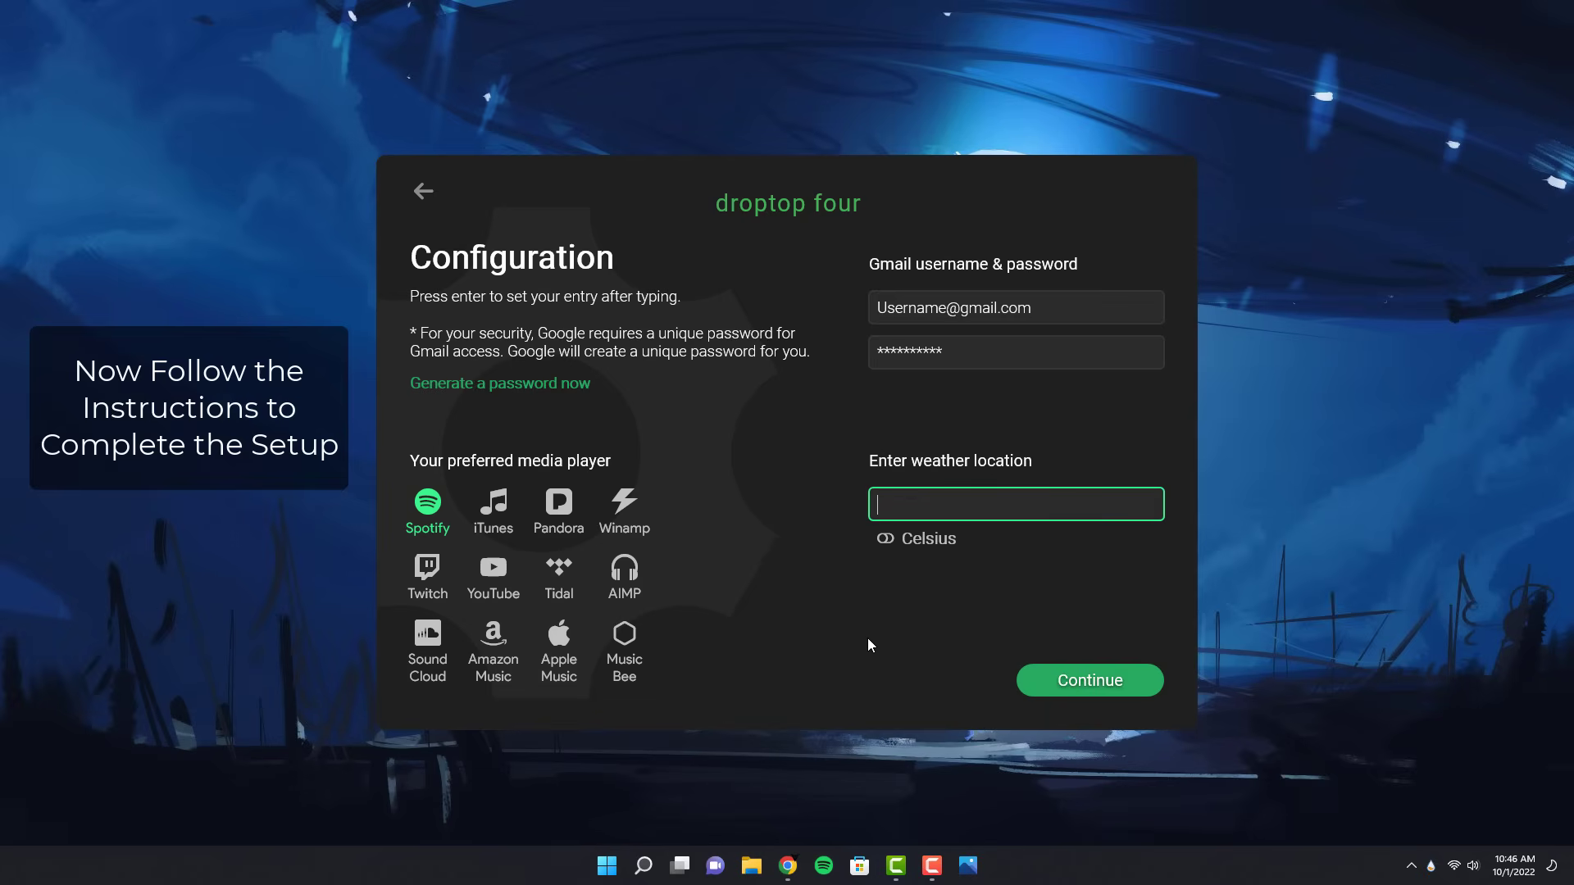
text(Tokyo)
key(Return)
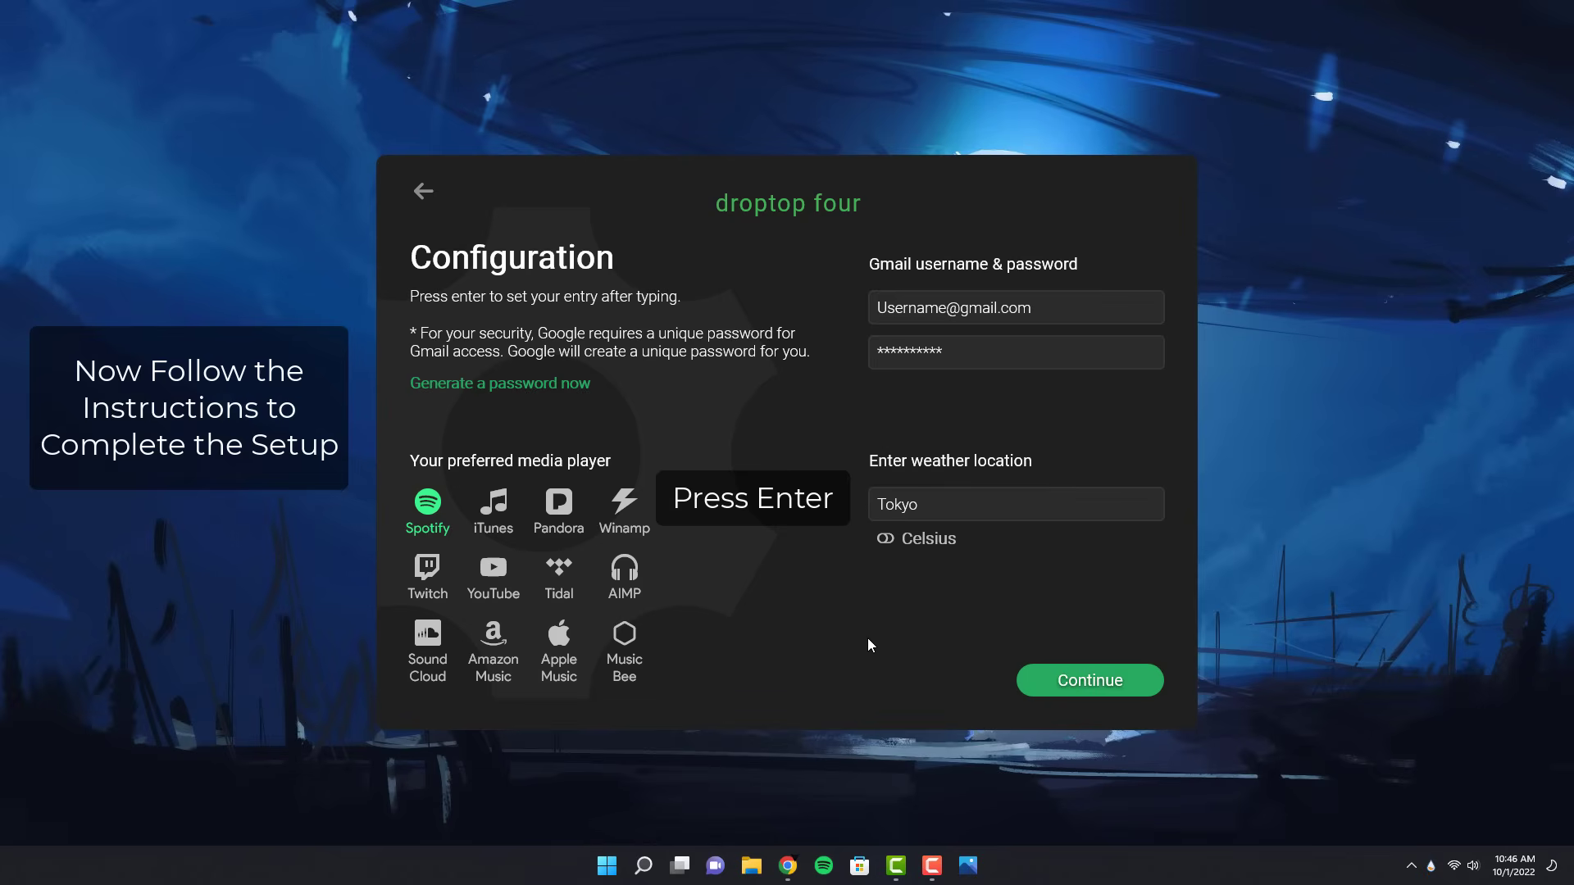
click(888, 540)
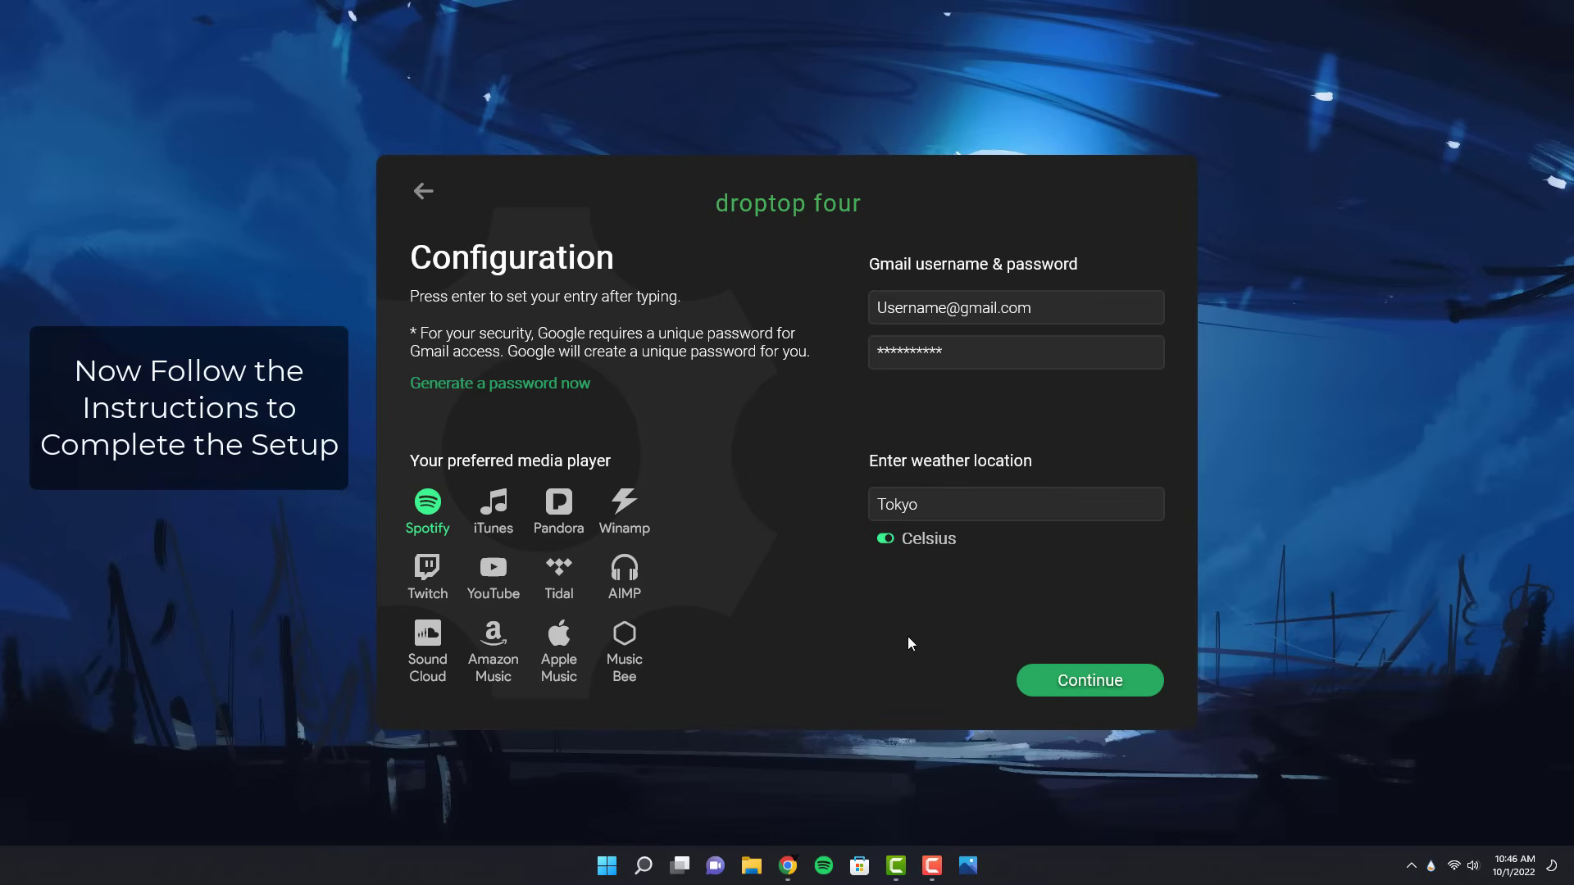
click(1117, 681)
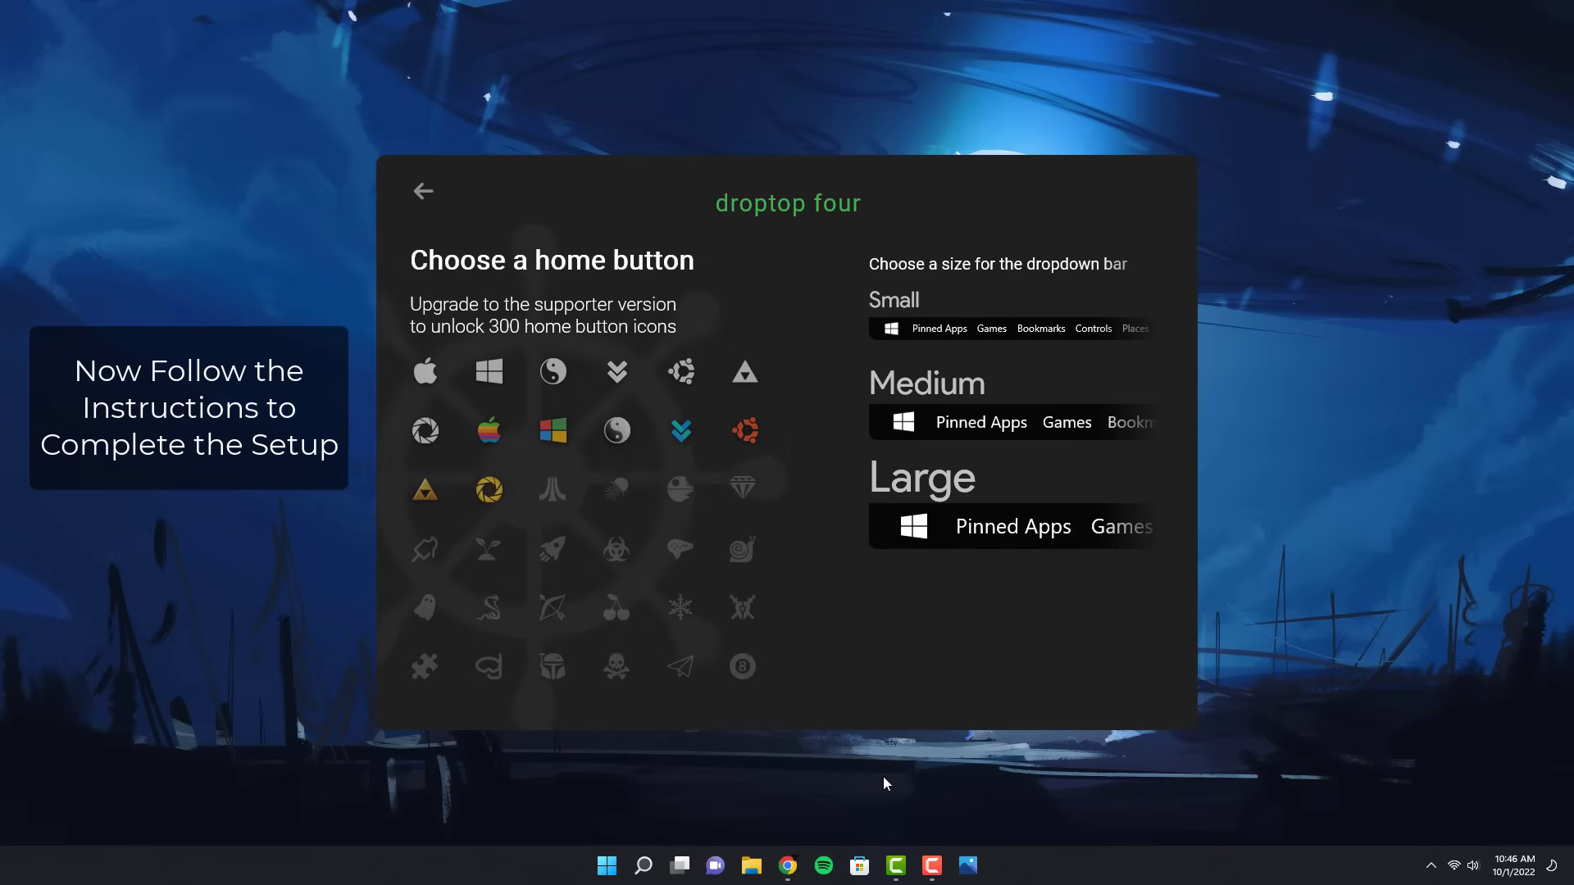
Set Droptop's appearance to the white double-chevron home button, the Small dropdown bar and the Default color option
click(617, 373)
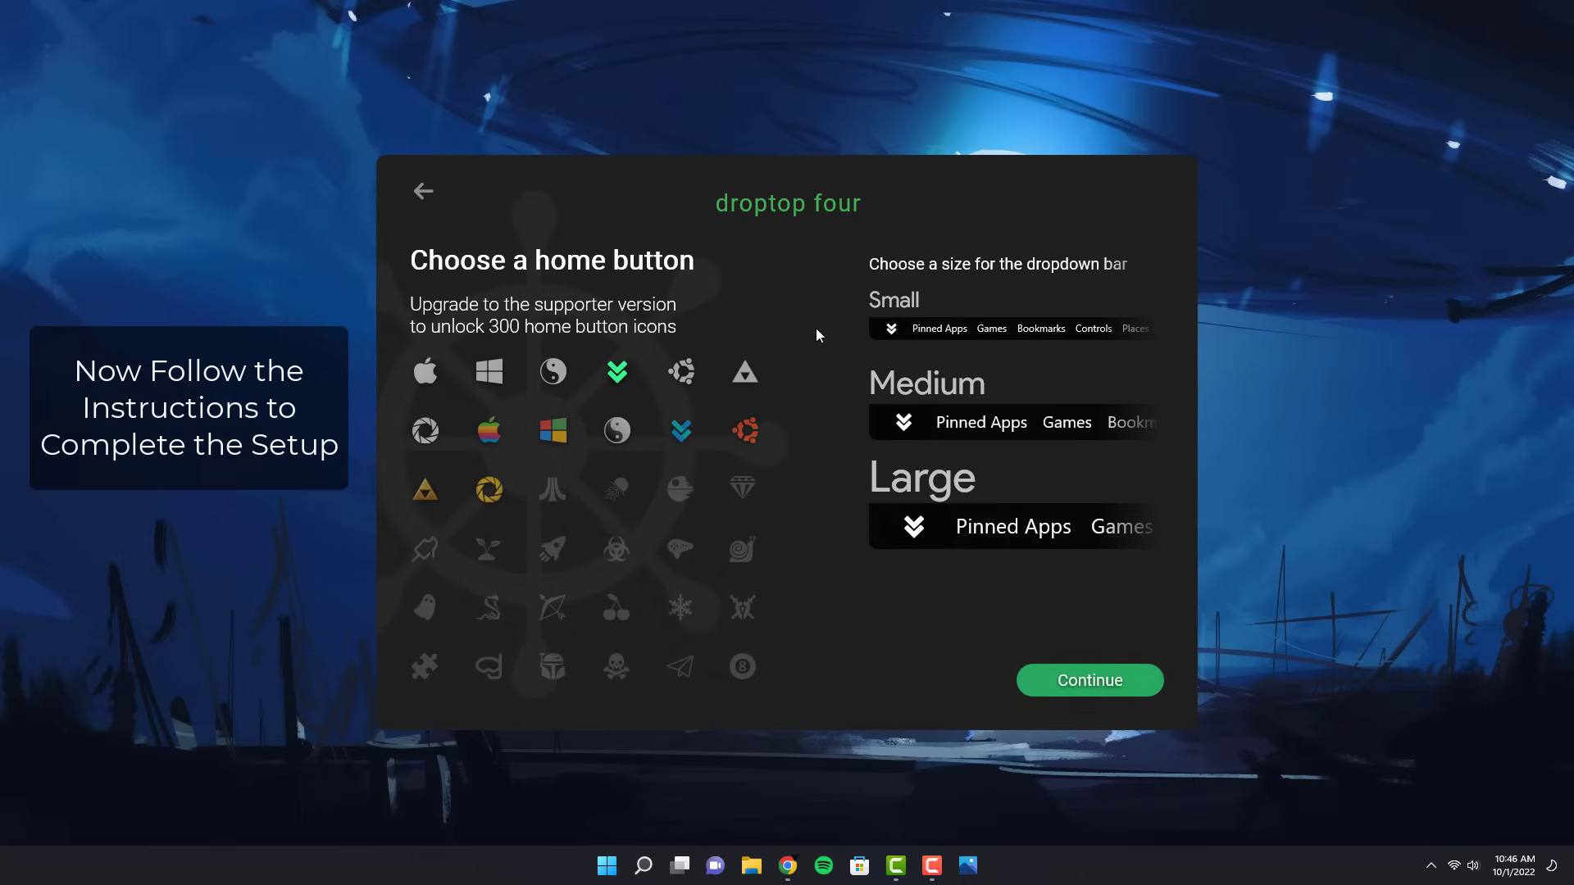
click(934, 330)
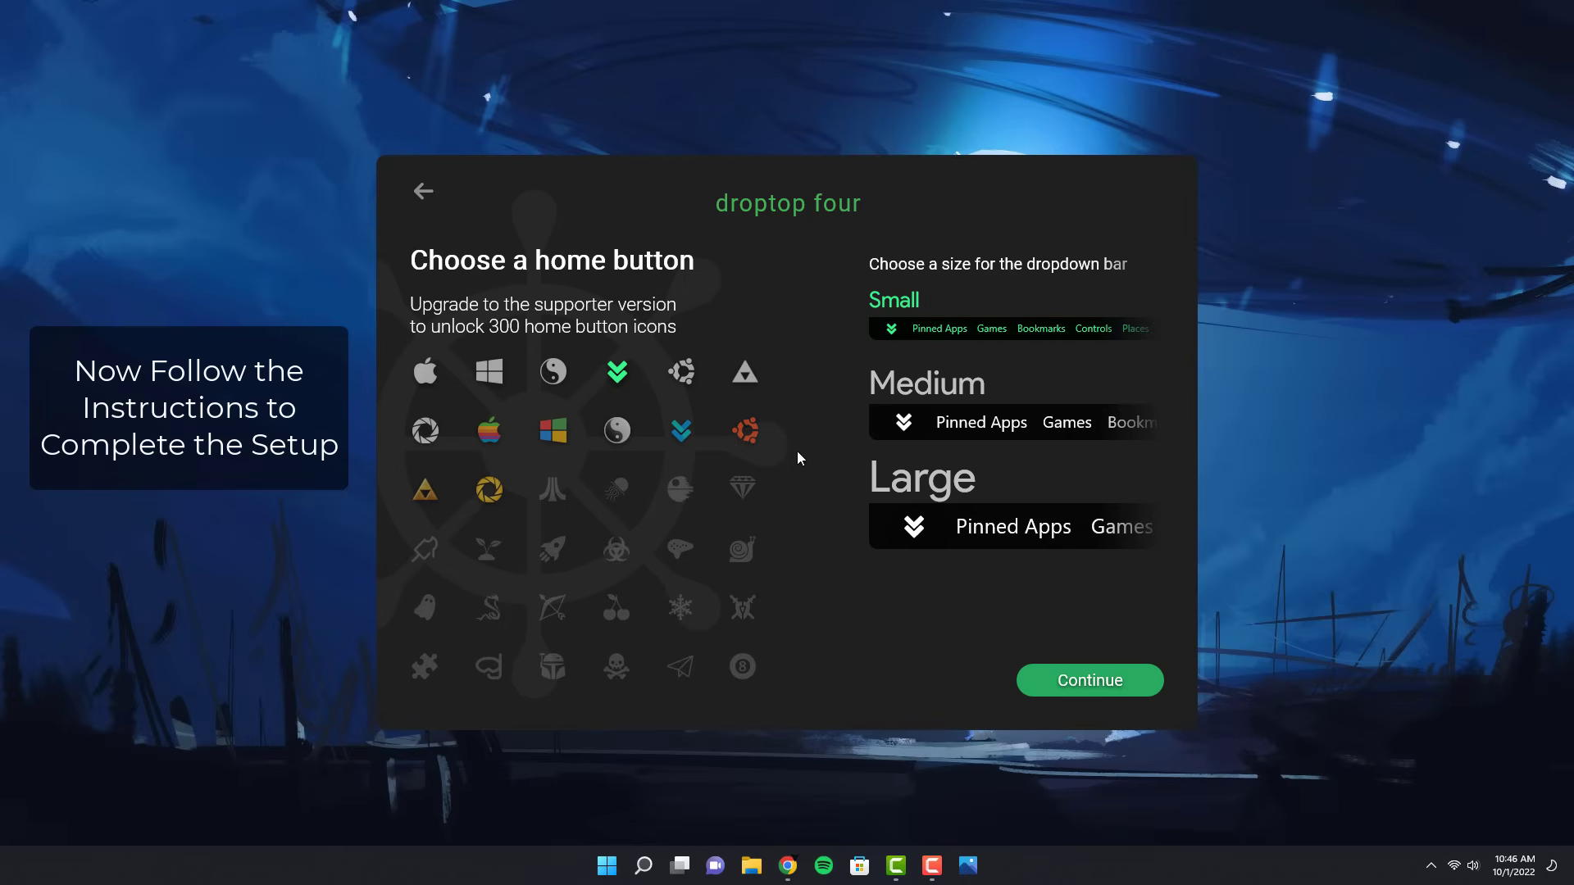
click(1090, 679)
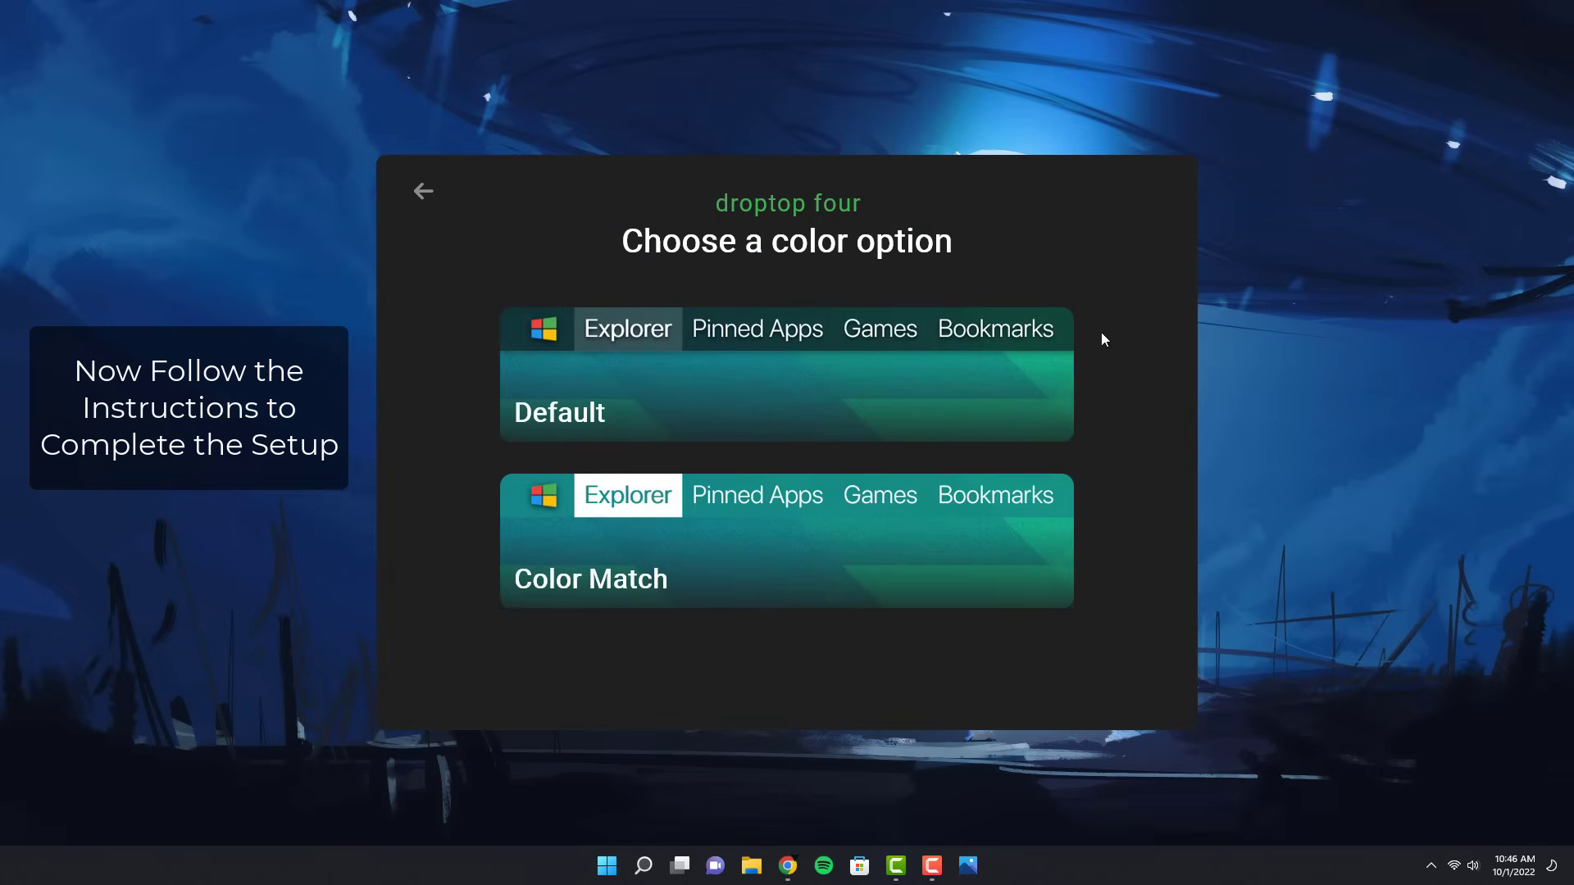
click(924, 379)
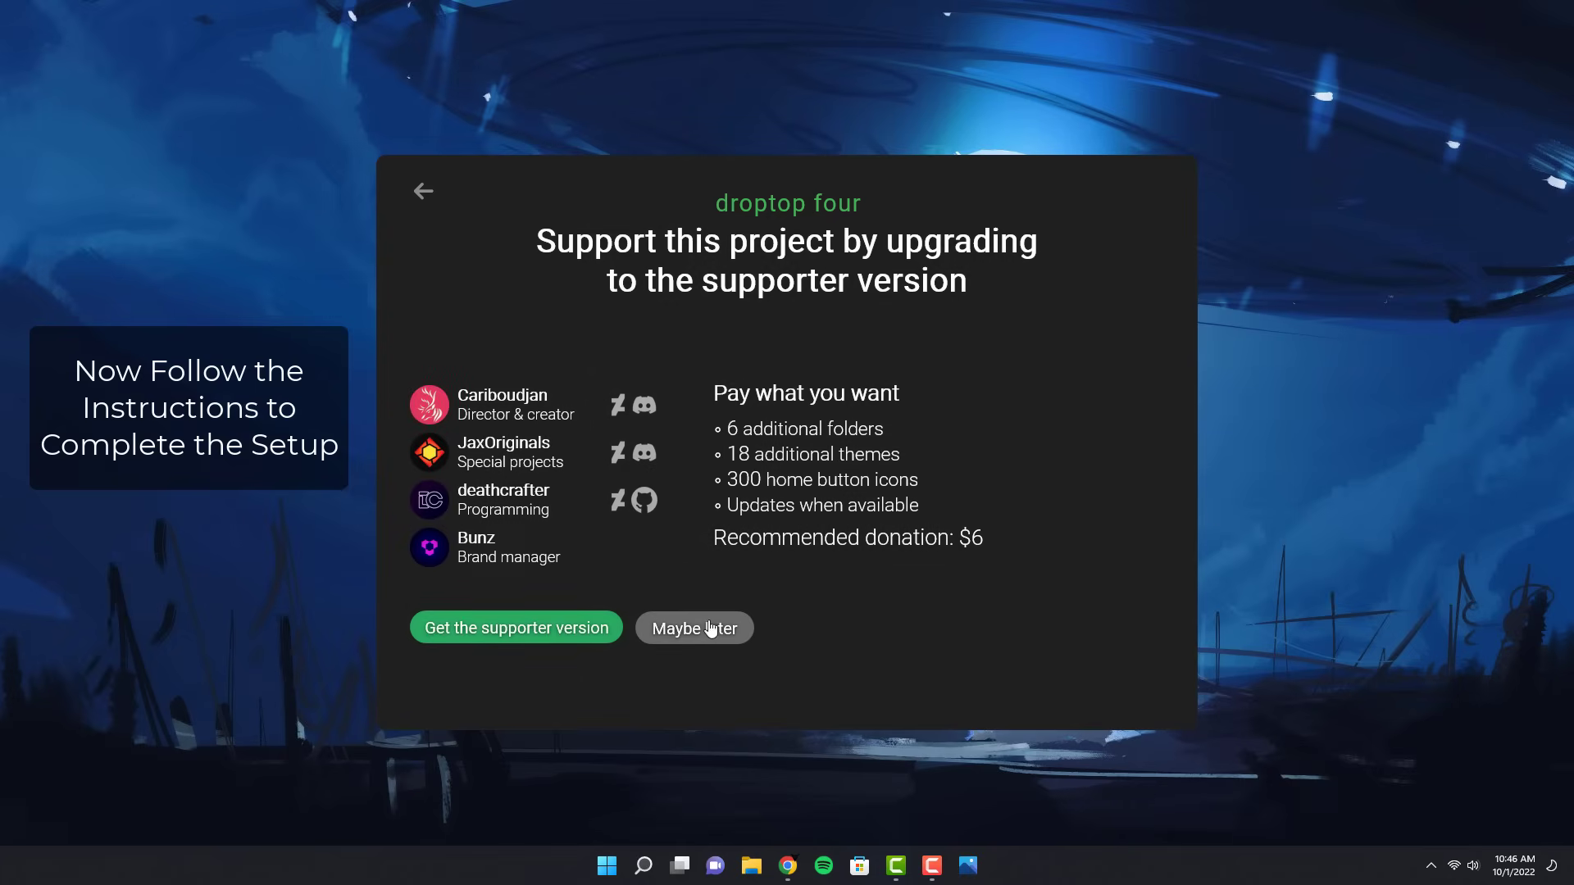
Decline the supporter version, finish the Droptop setup and skip the tutorial tips
click(716, 627)
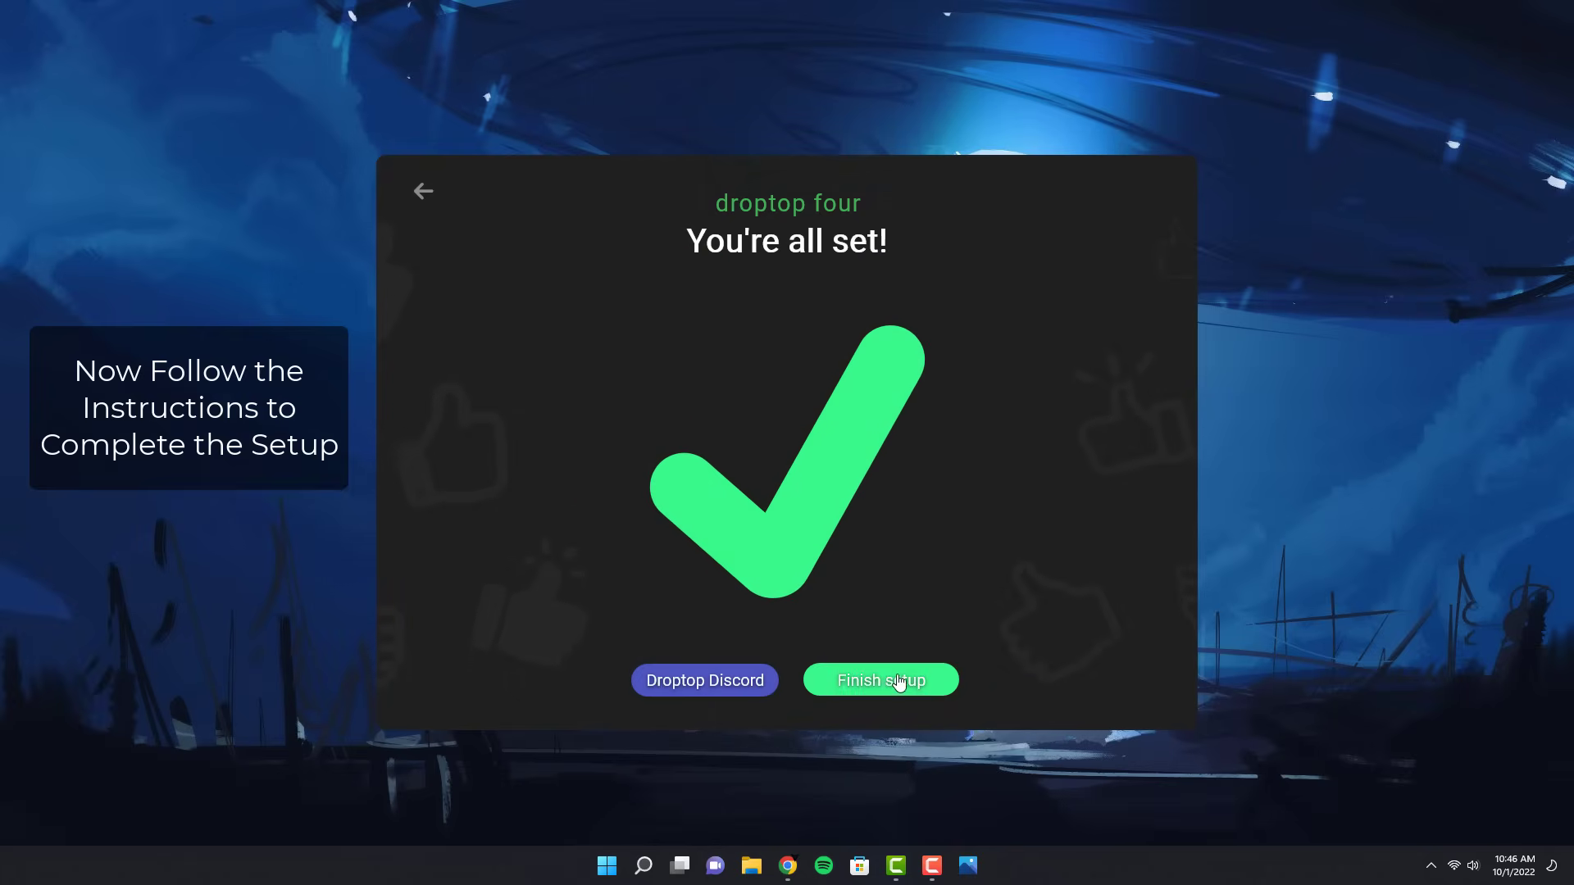
click(900, 683)
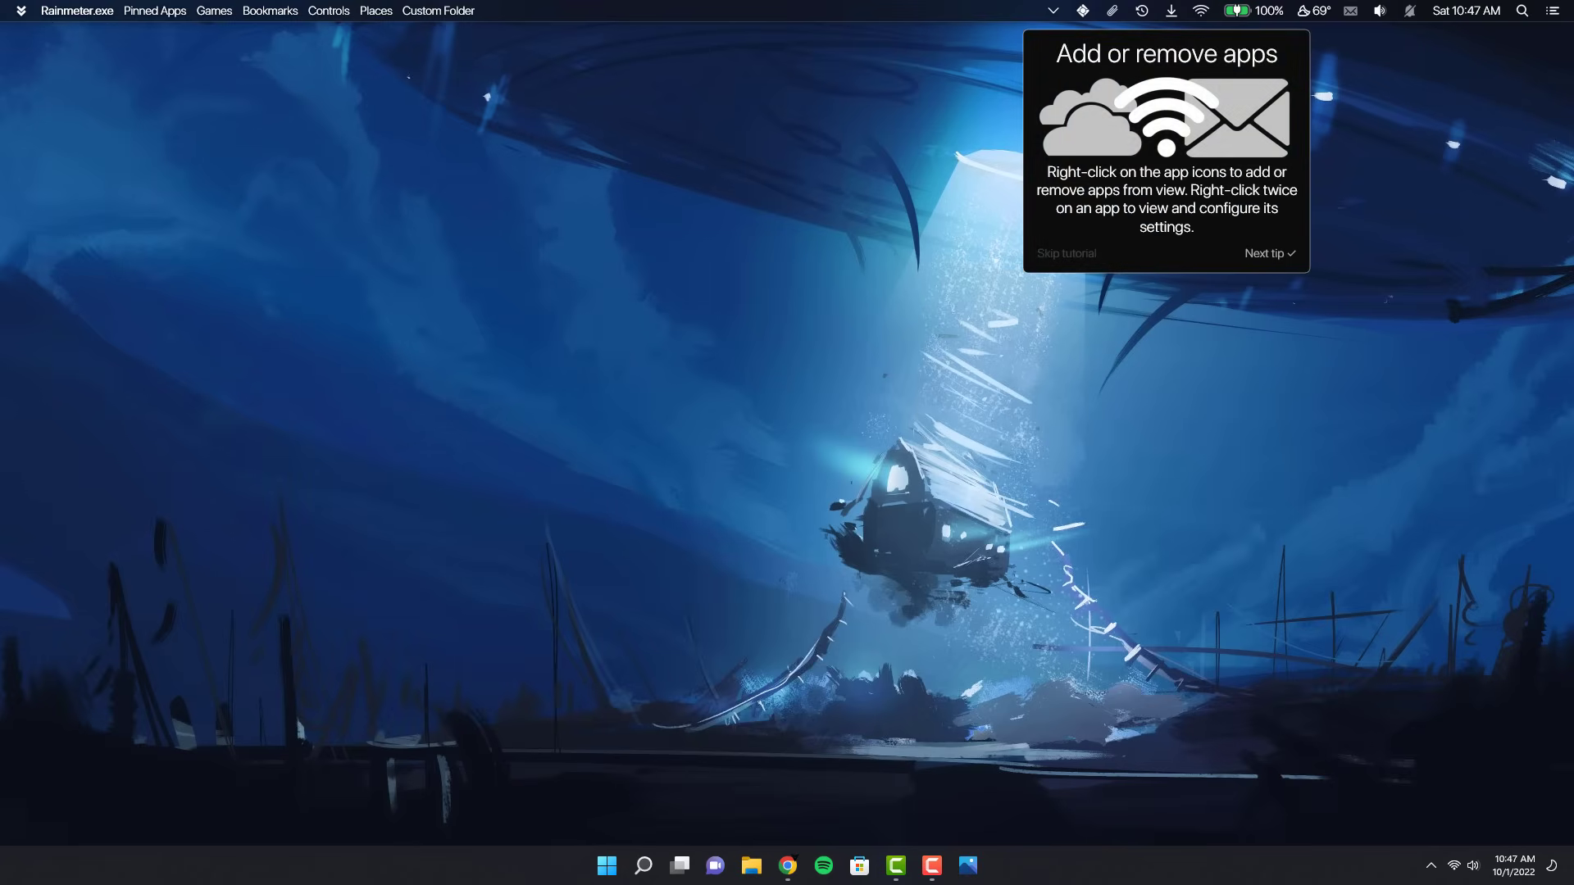
click(1062, 255)
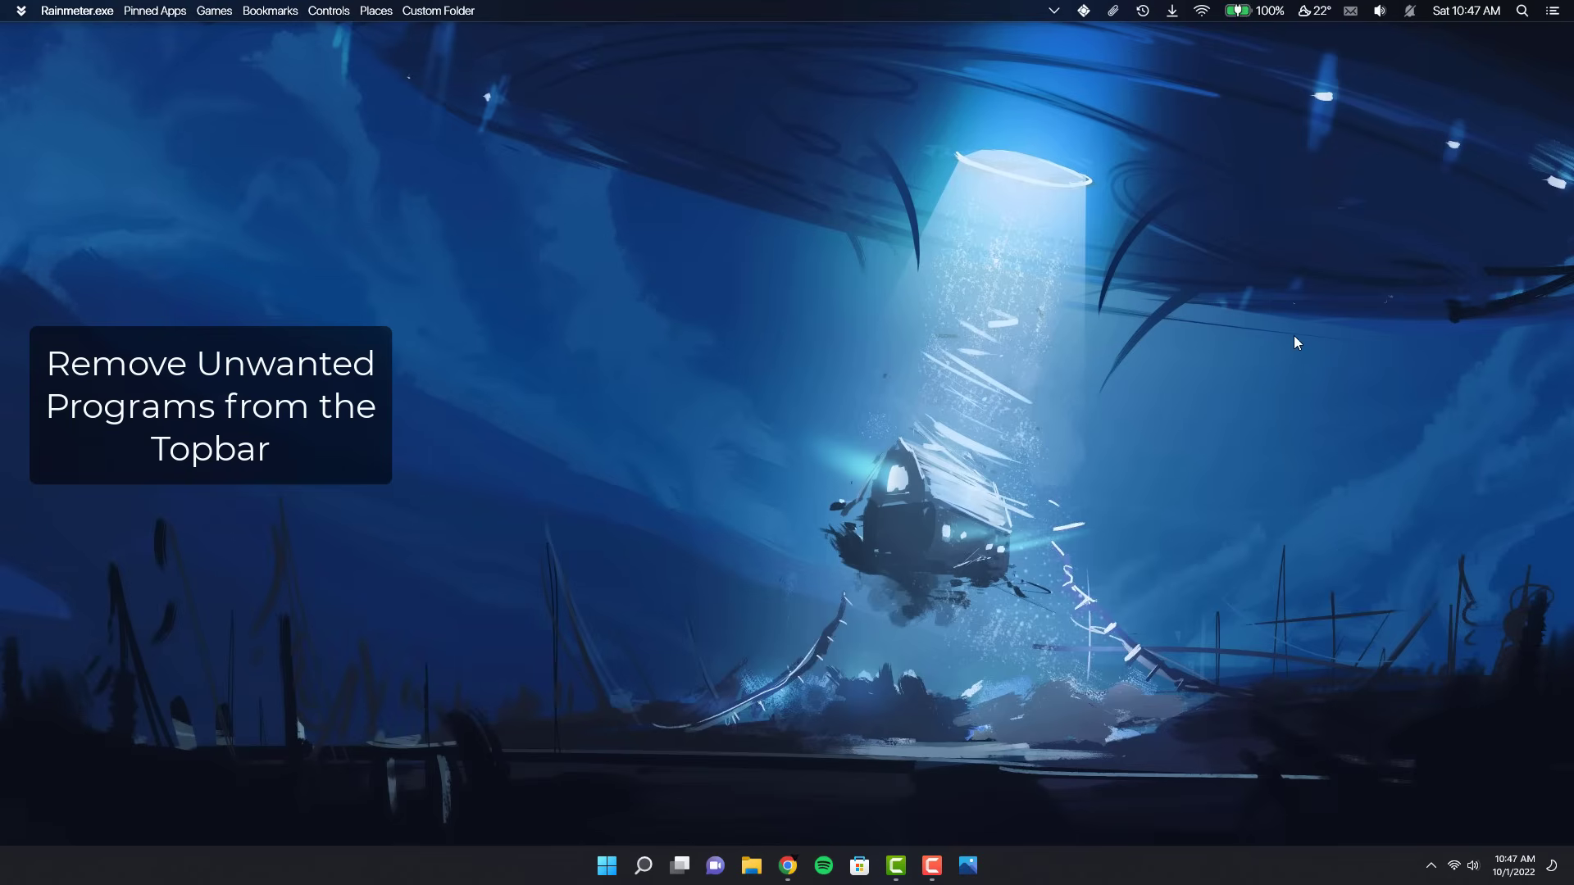
Remove the Search, Alarm, Mail, Battery, JaxCore and Paperclip apps from the Droptop bar
click(1081, 18)
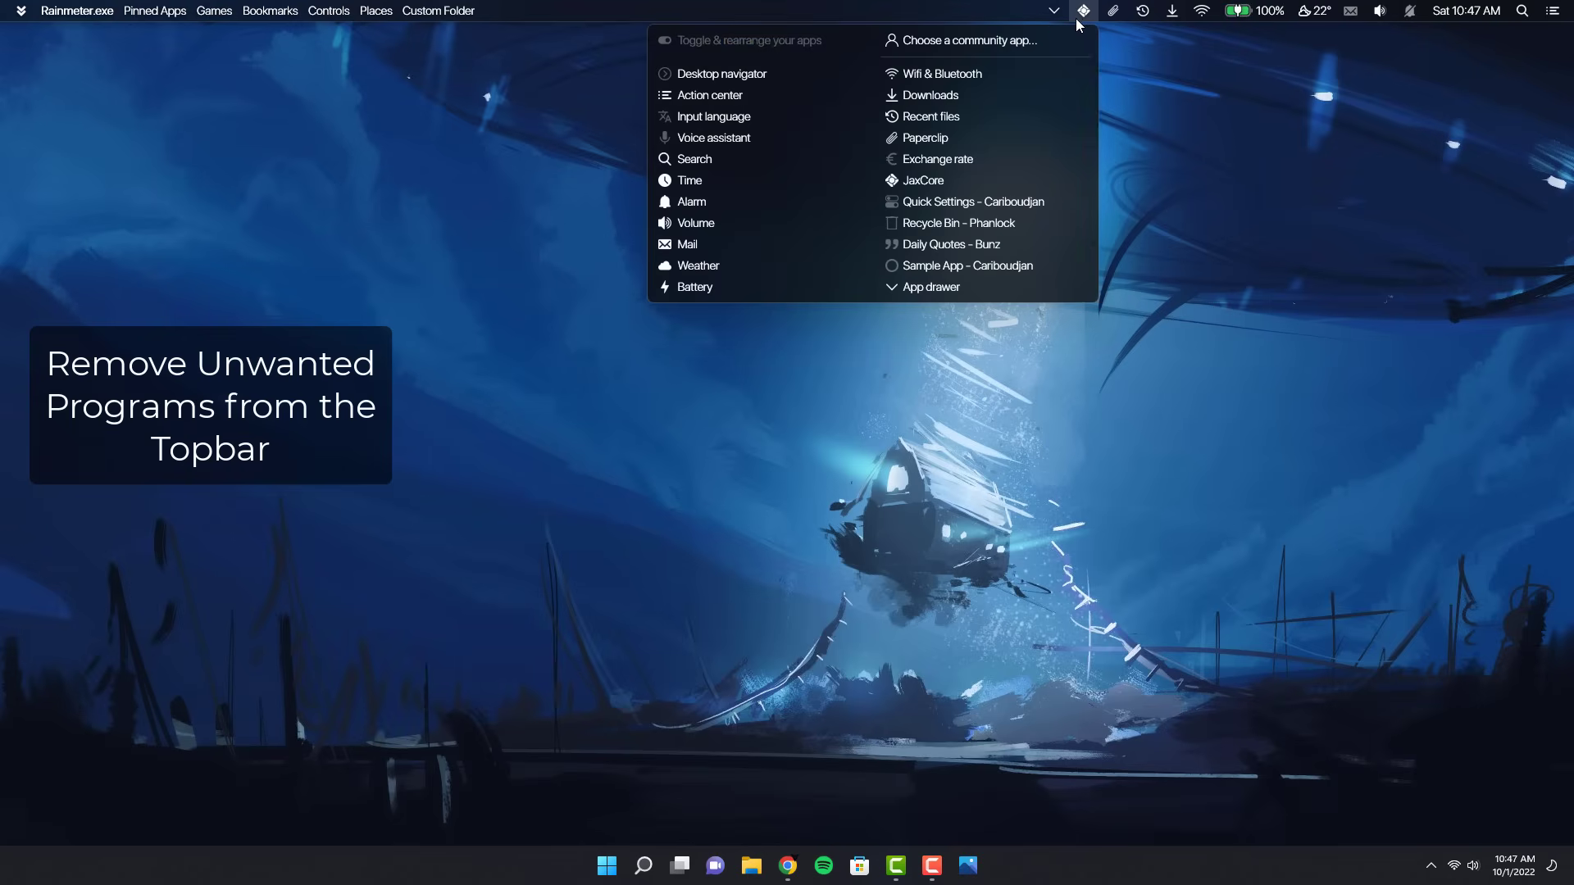
click(736, 155)
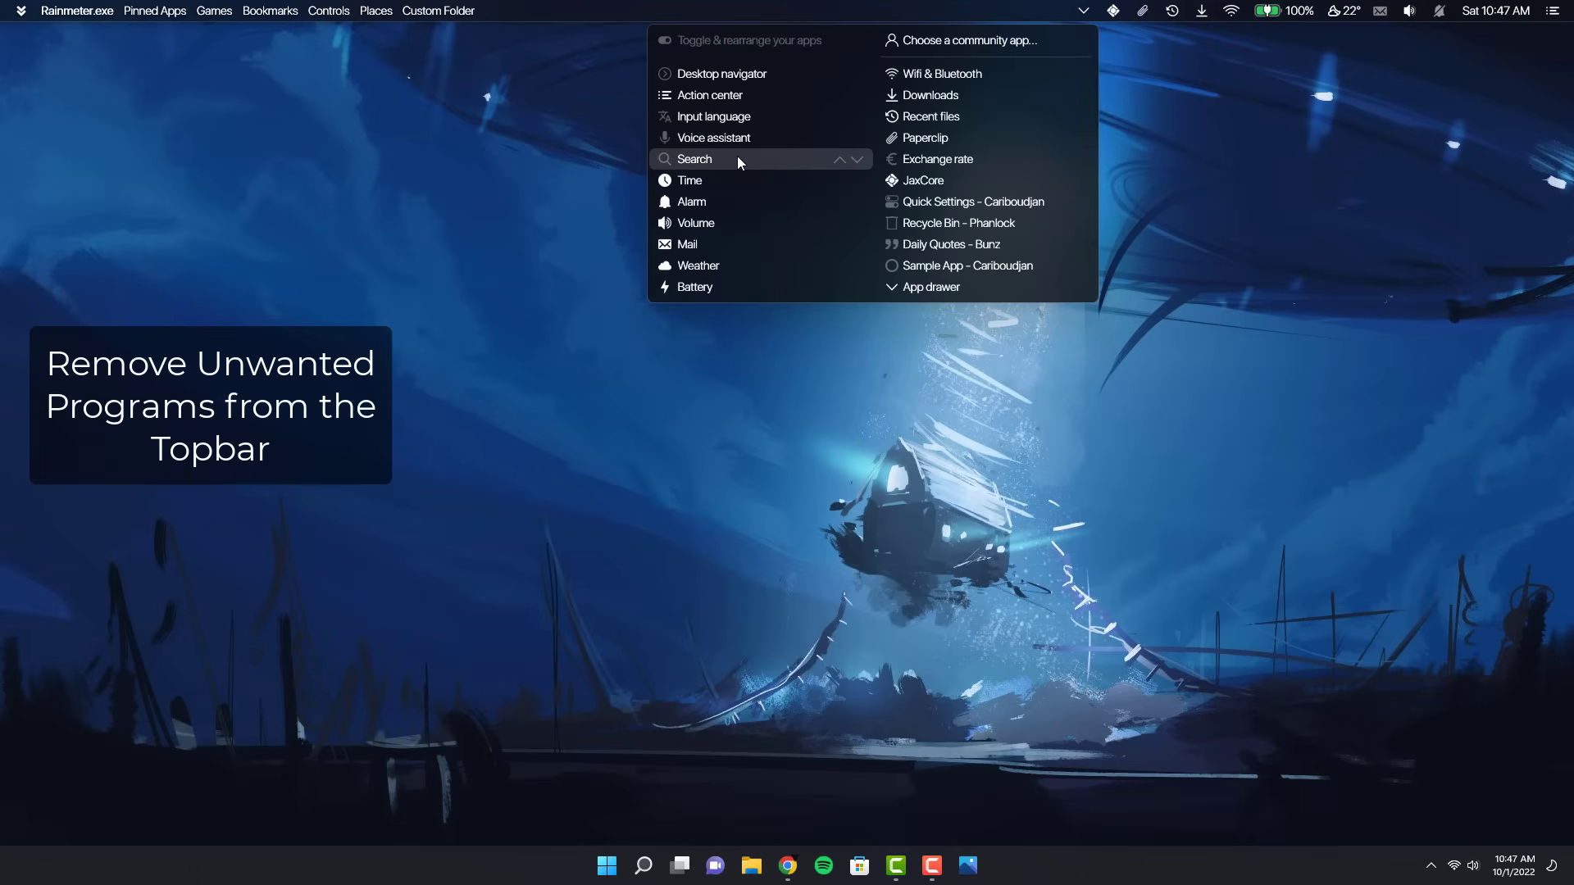
click(728, 198)
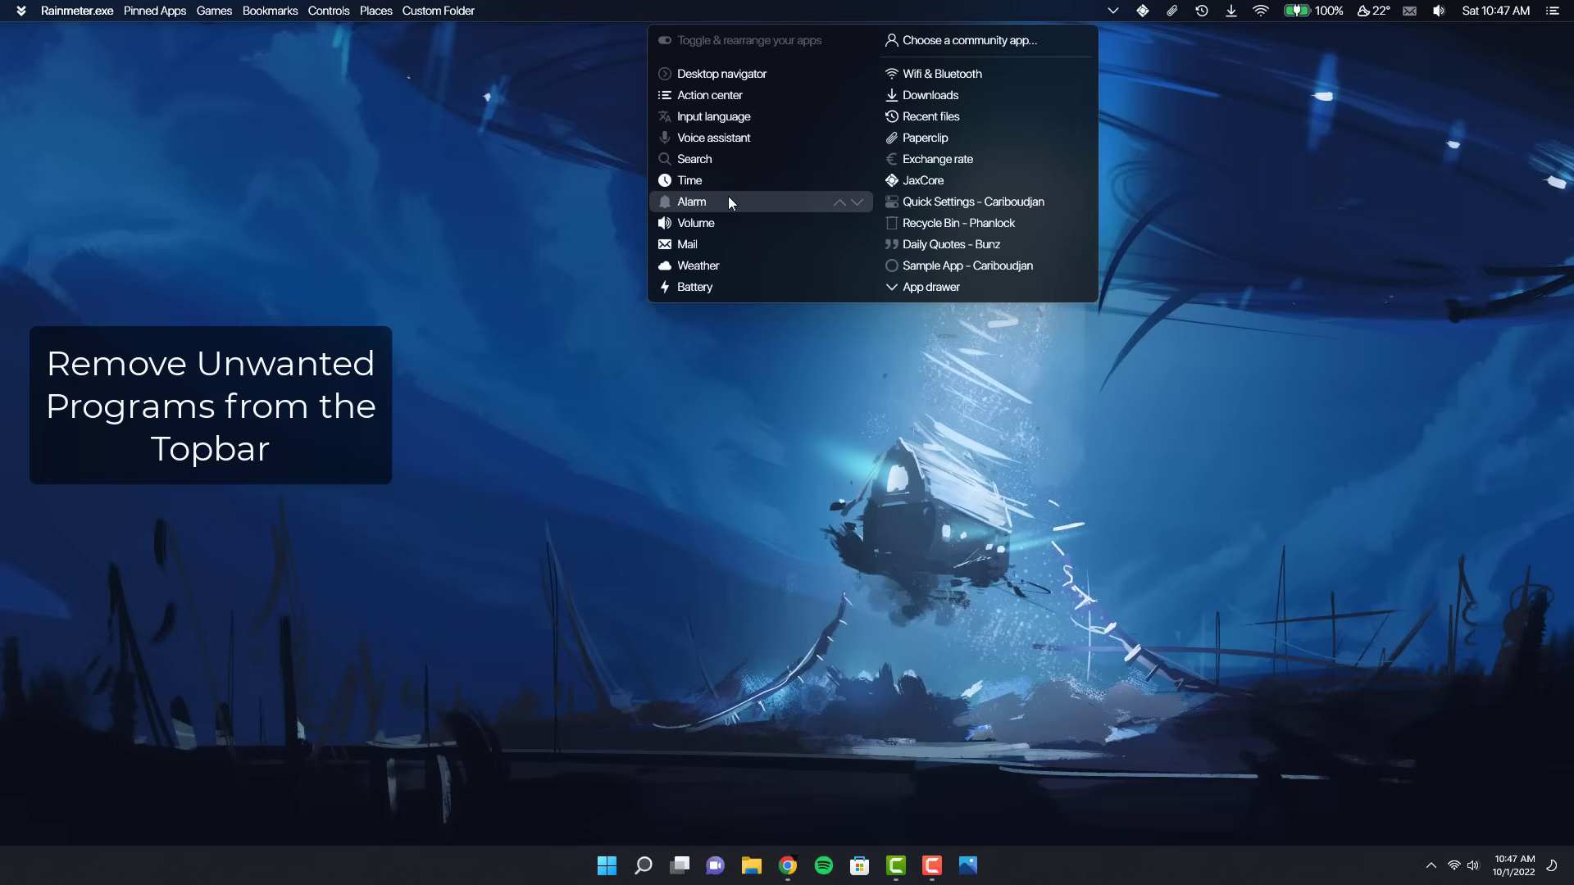
click(734, 249)
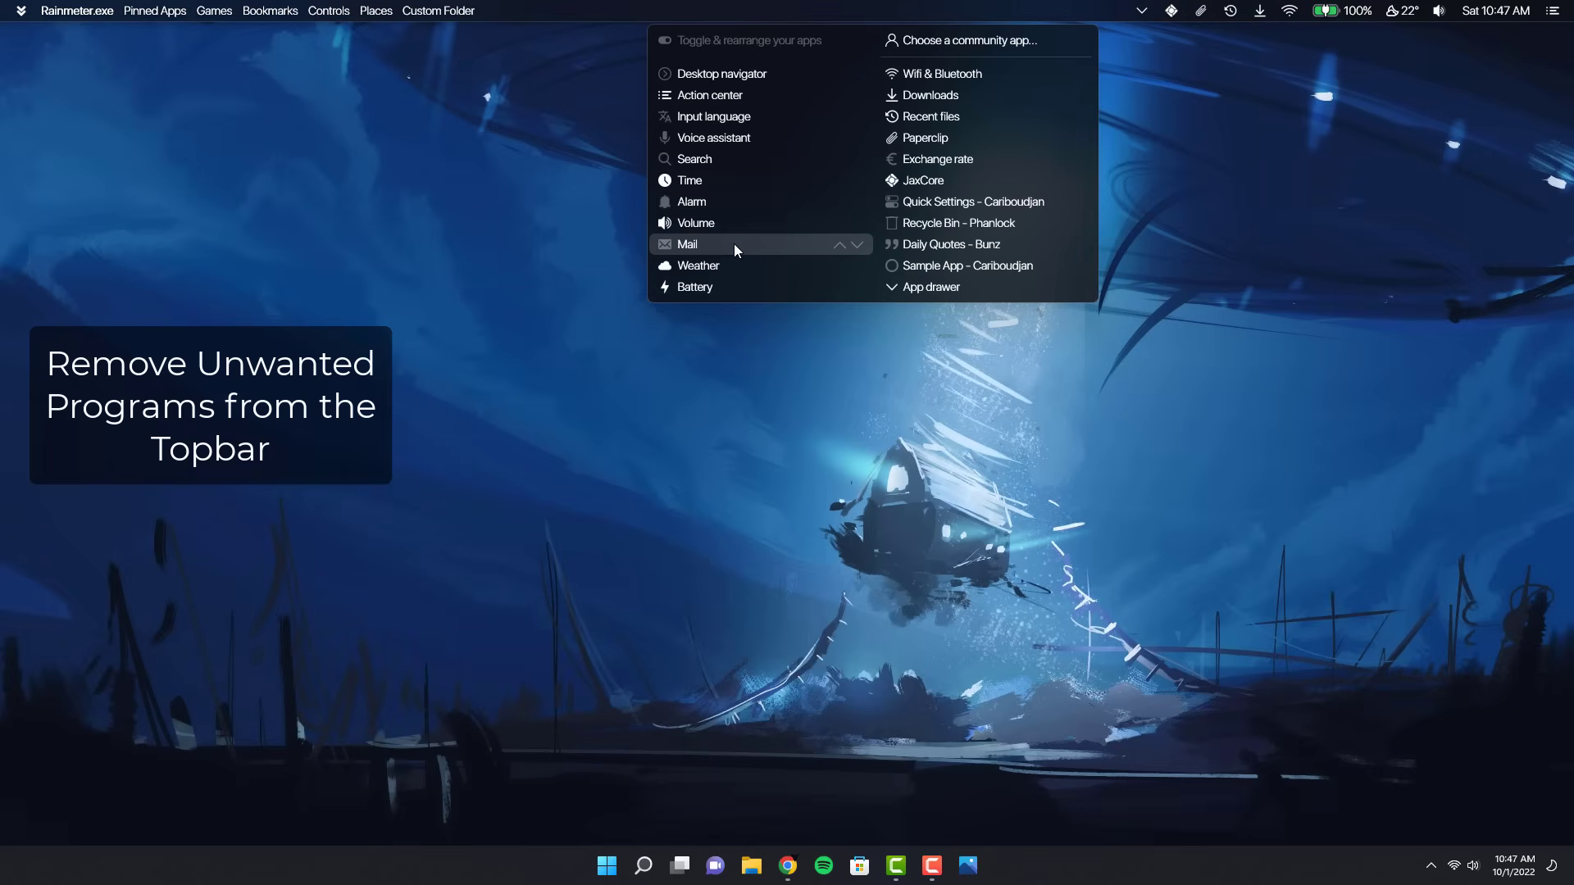
click(739, 286)
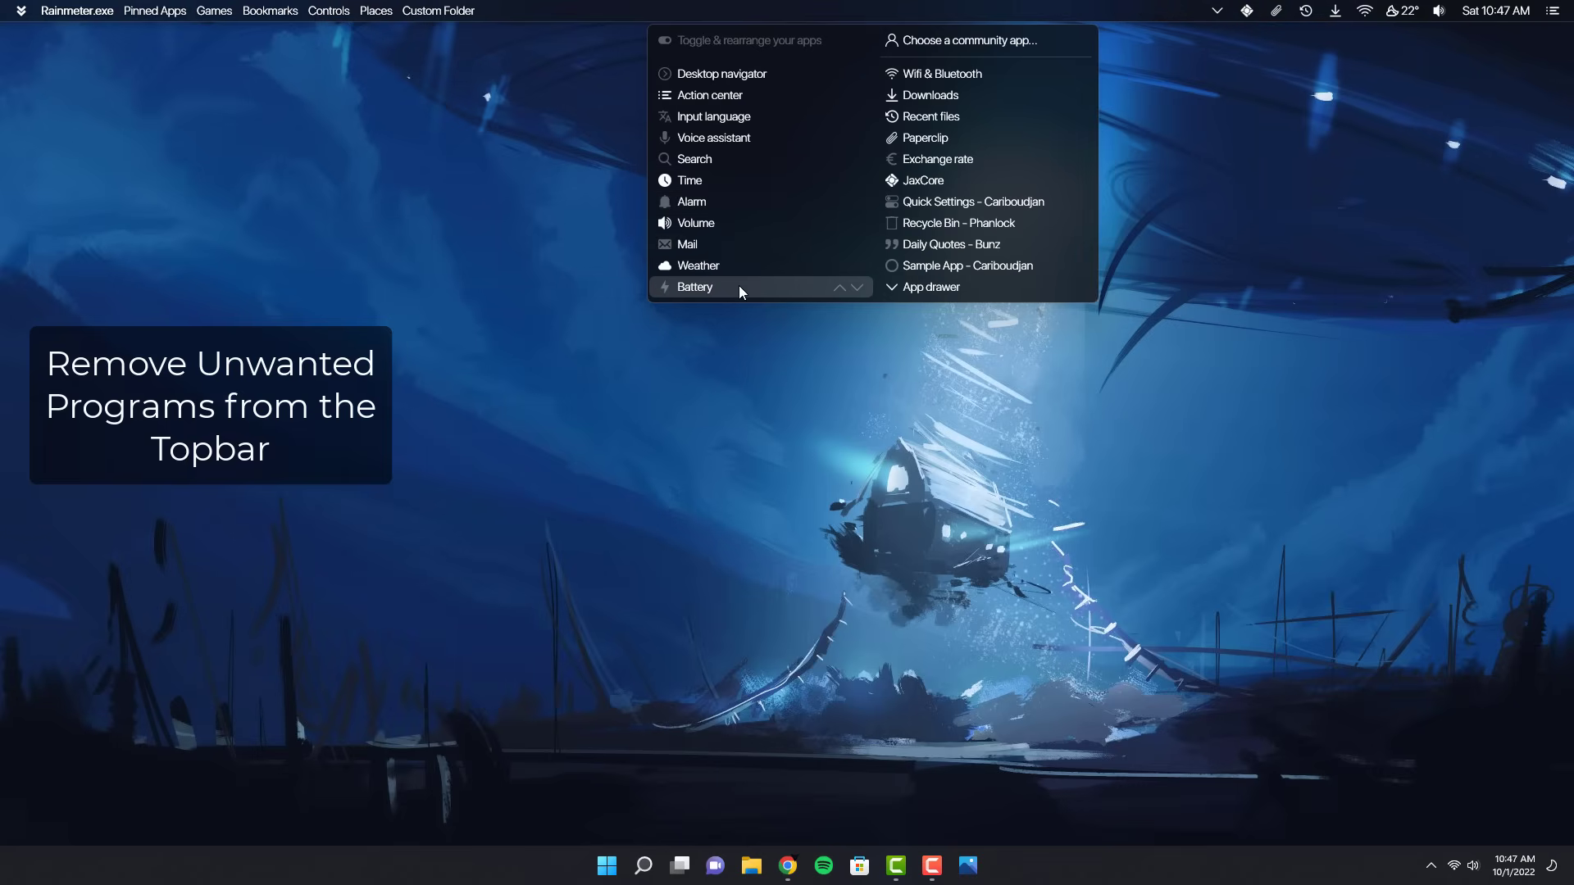
click(955, 179)
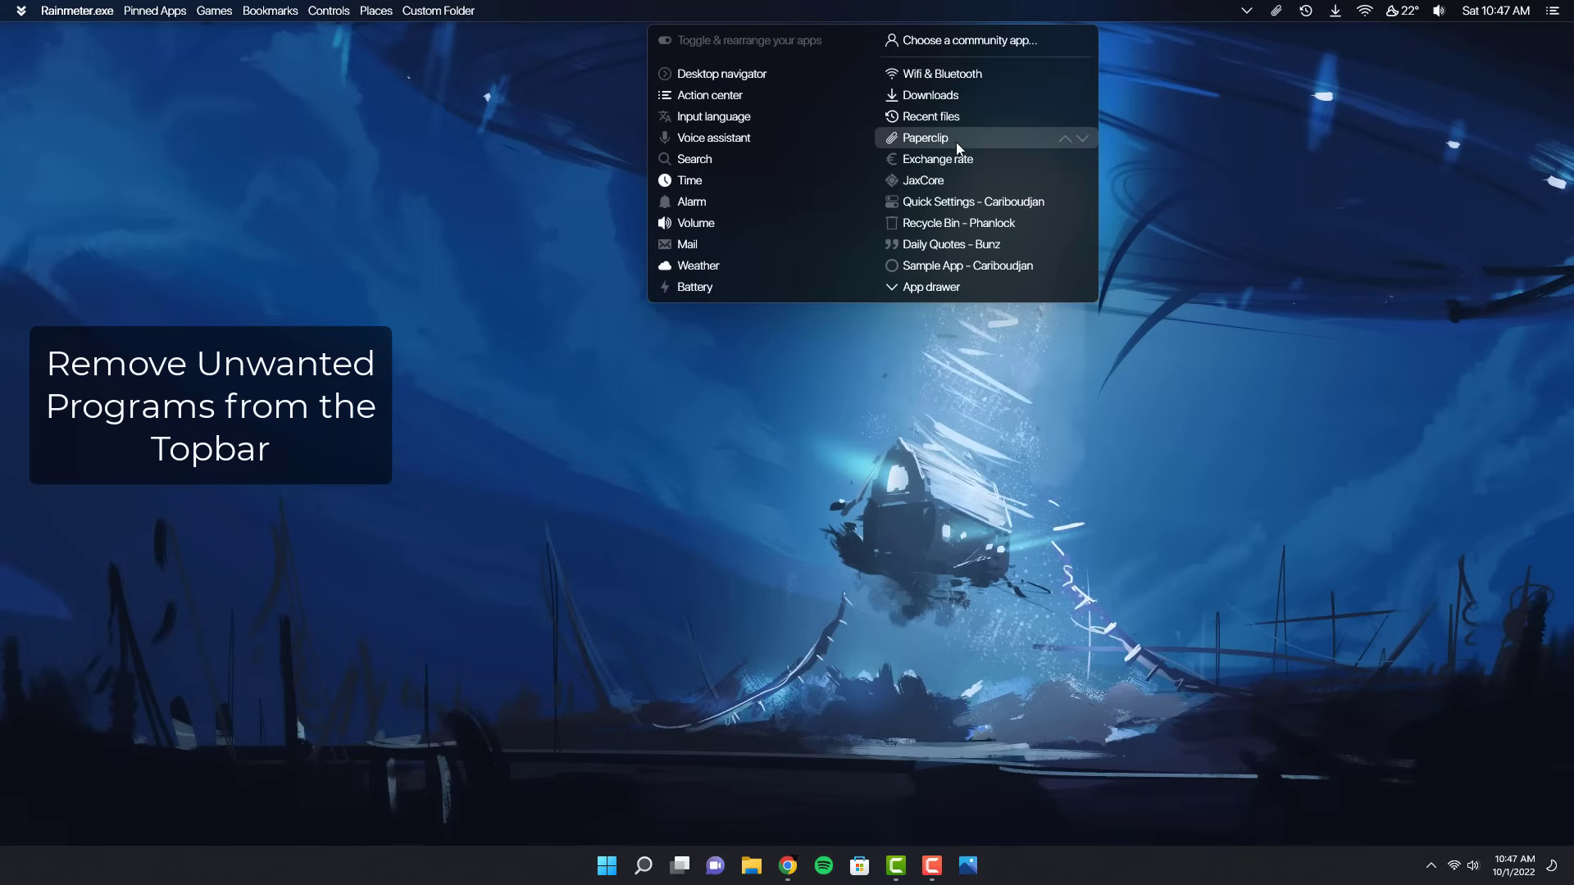
click(956, 140)
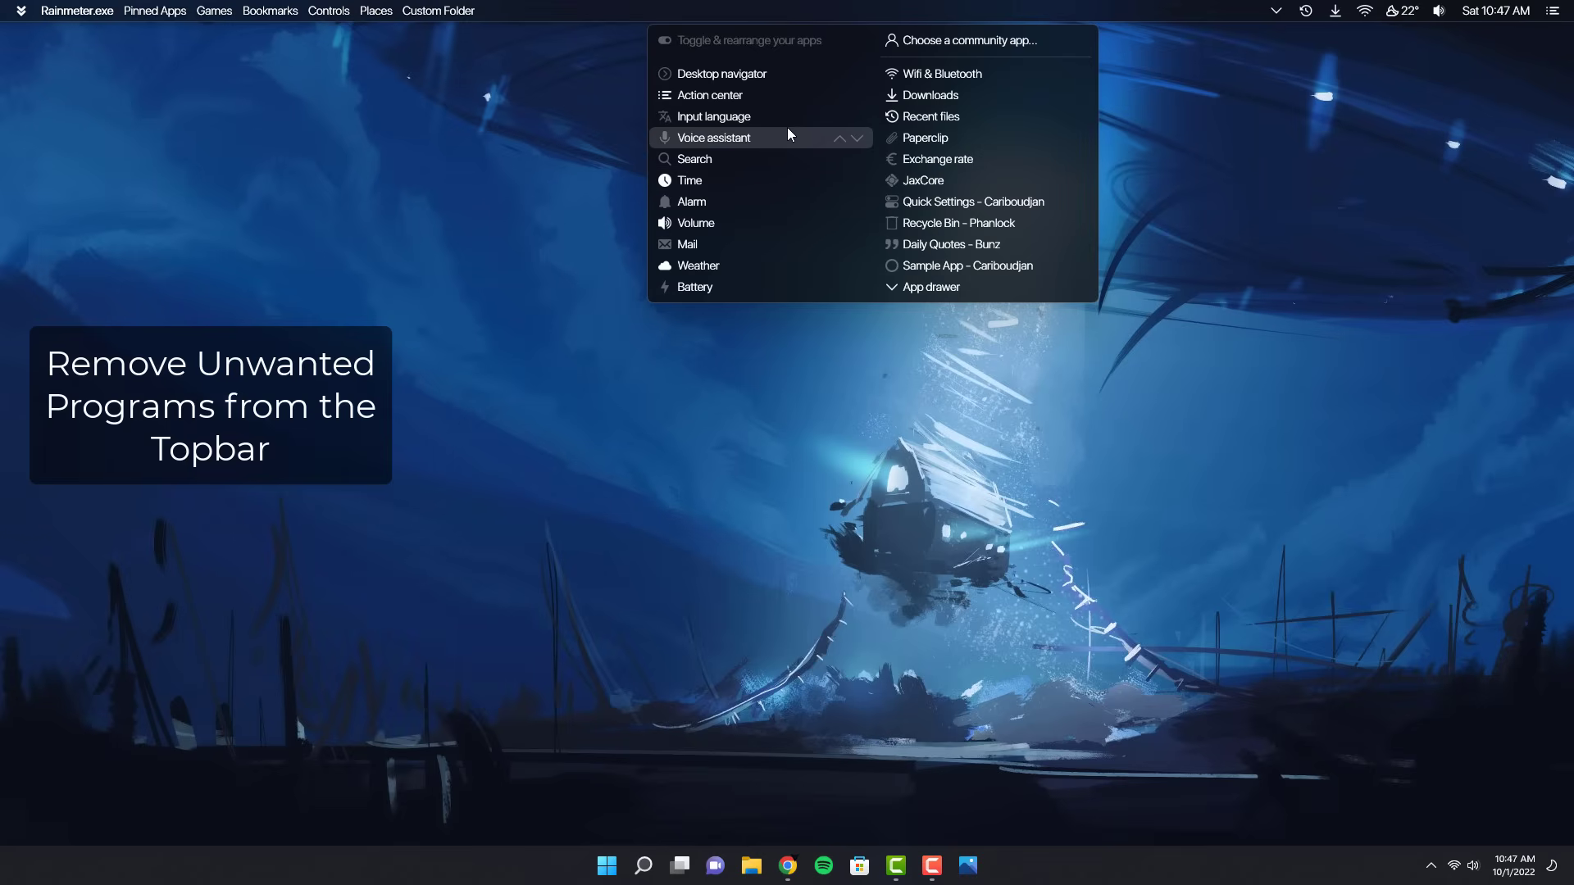
click(1213, 306)
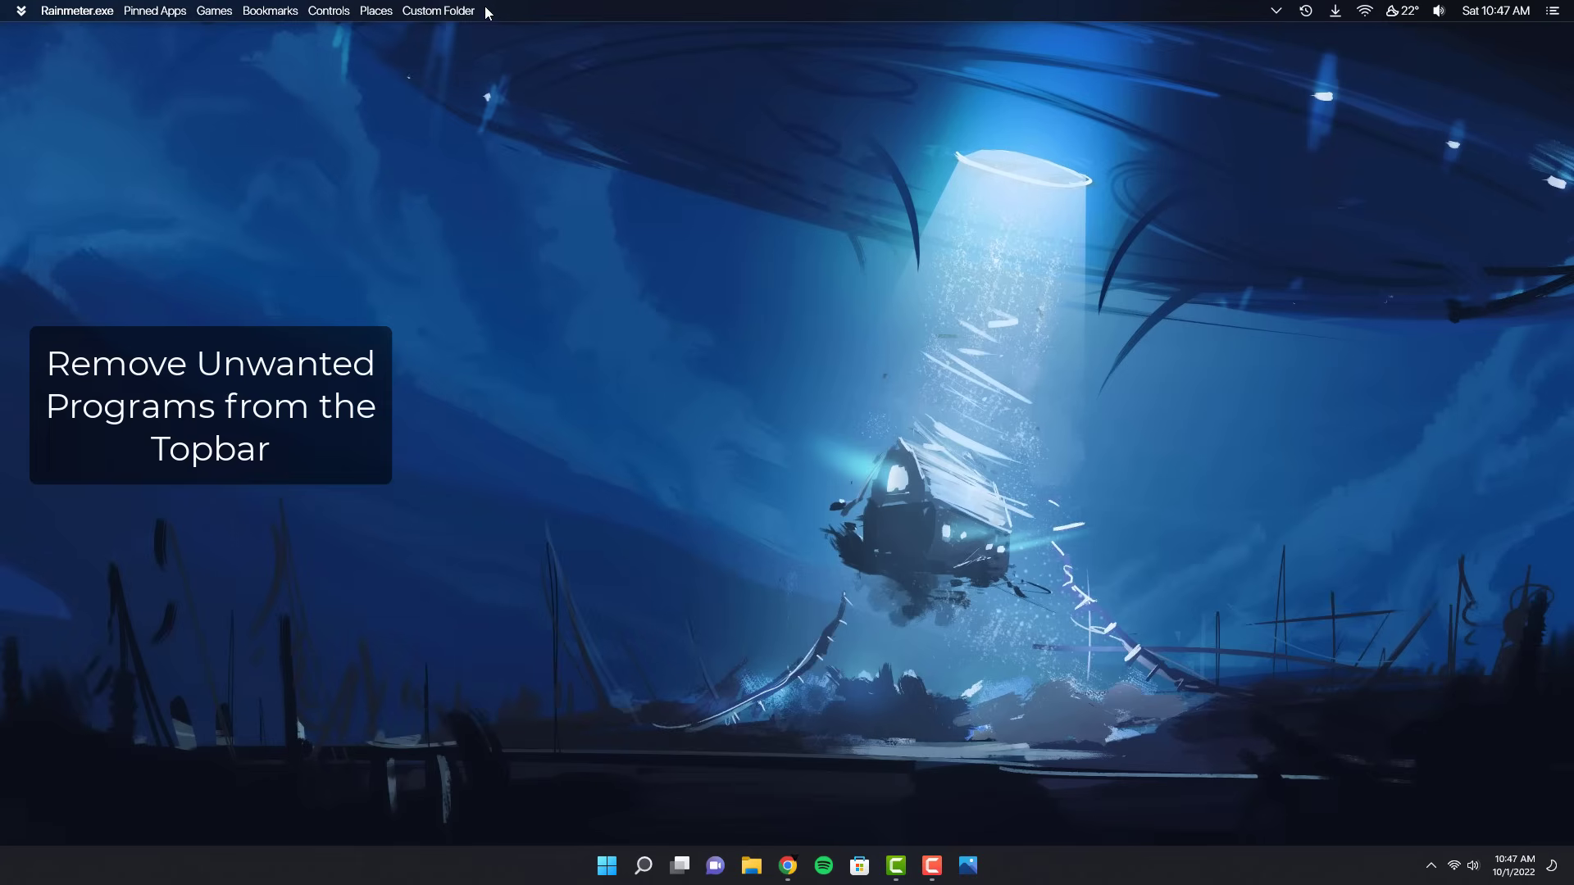
Hide the Custom Folder, Places and Controls folders from the Droptop bar
click(445, 11)
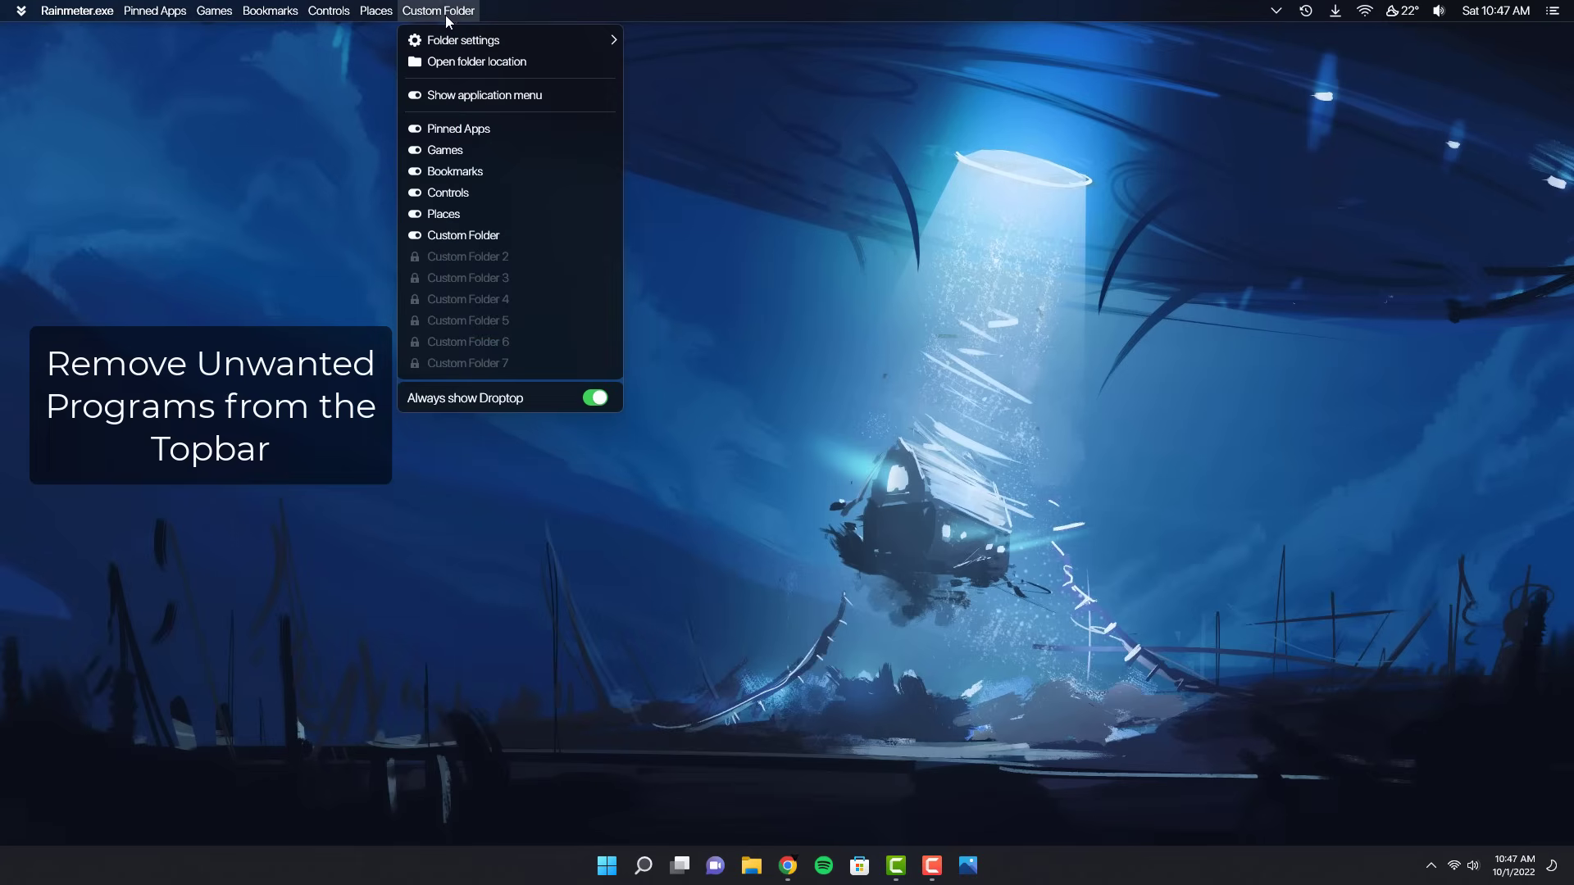
click(416, 235)
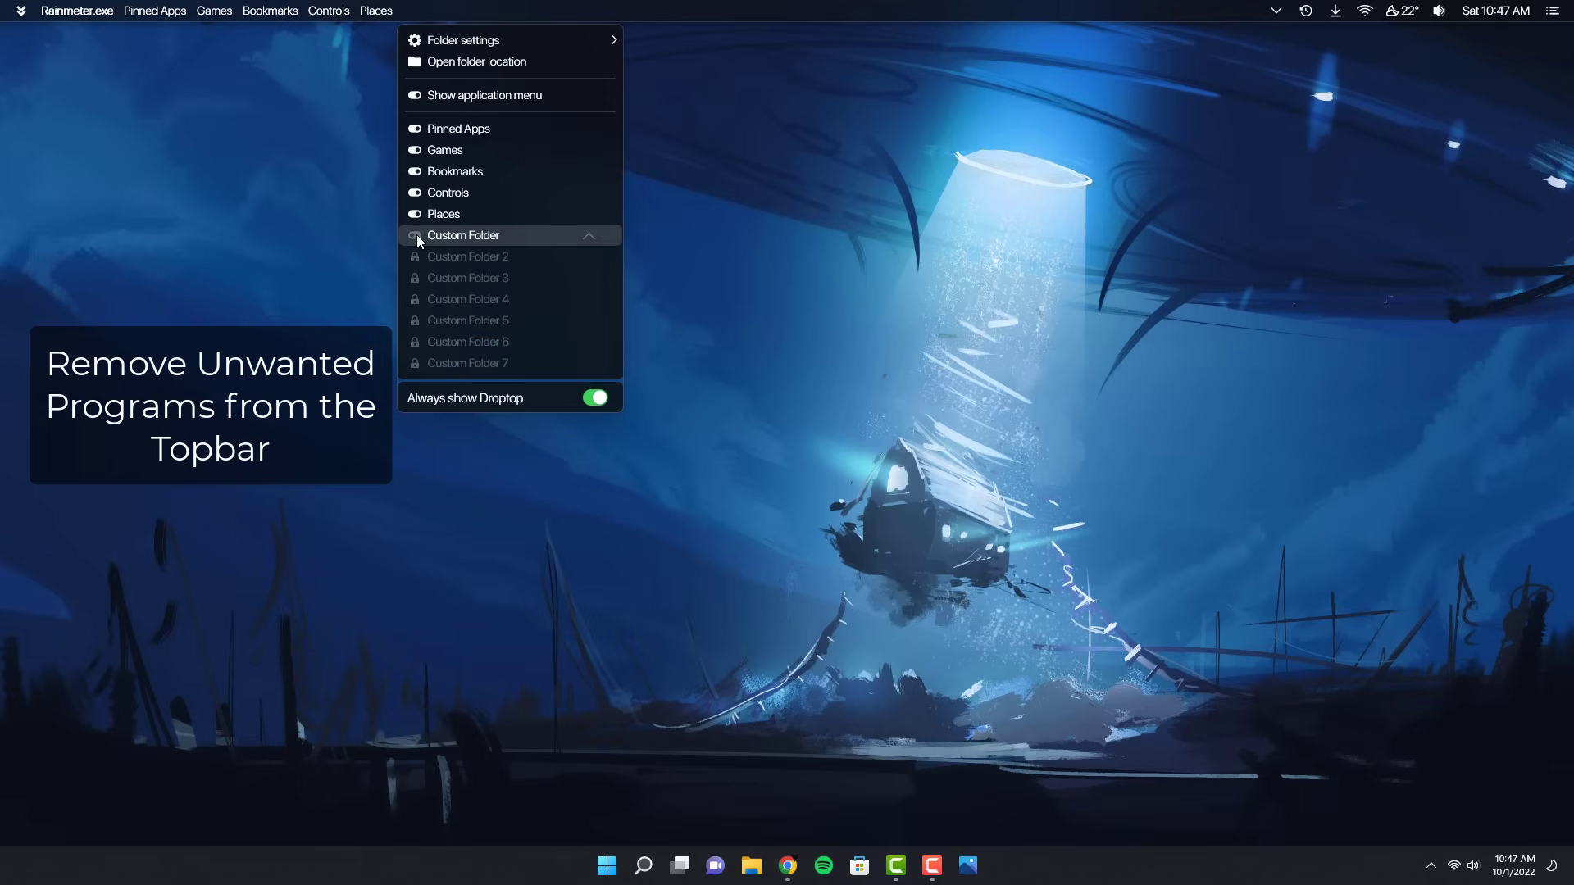
click(416, 215)
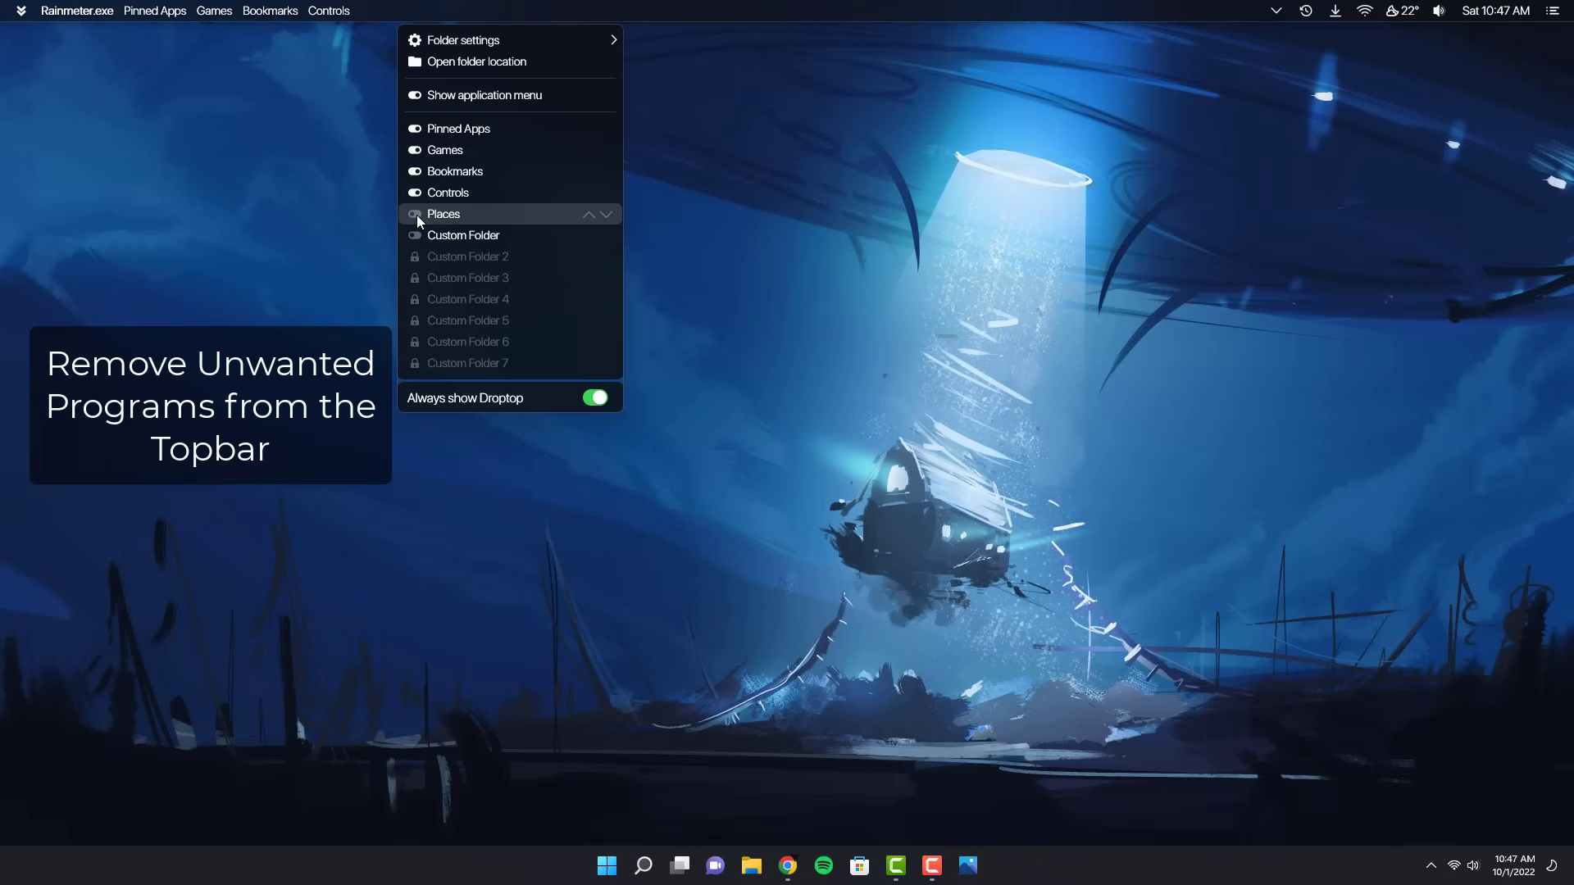
click(416, 192)
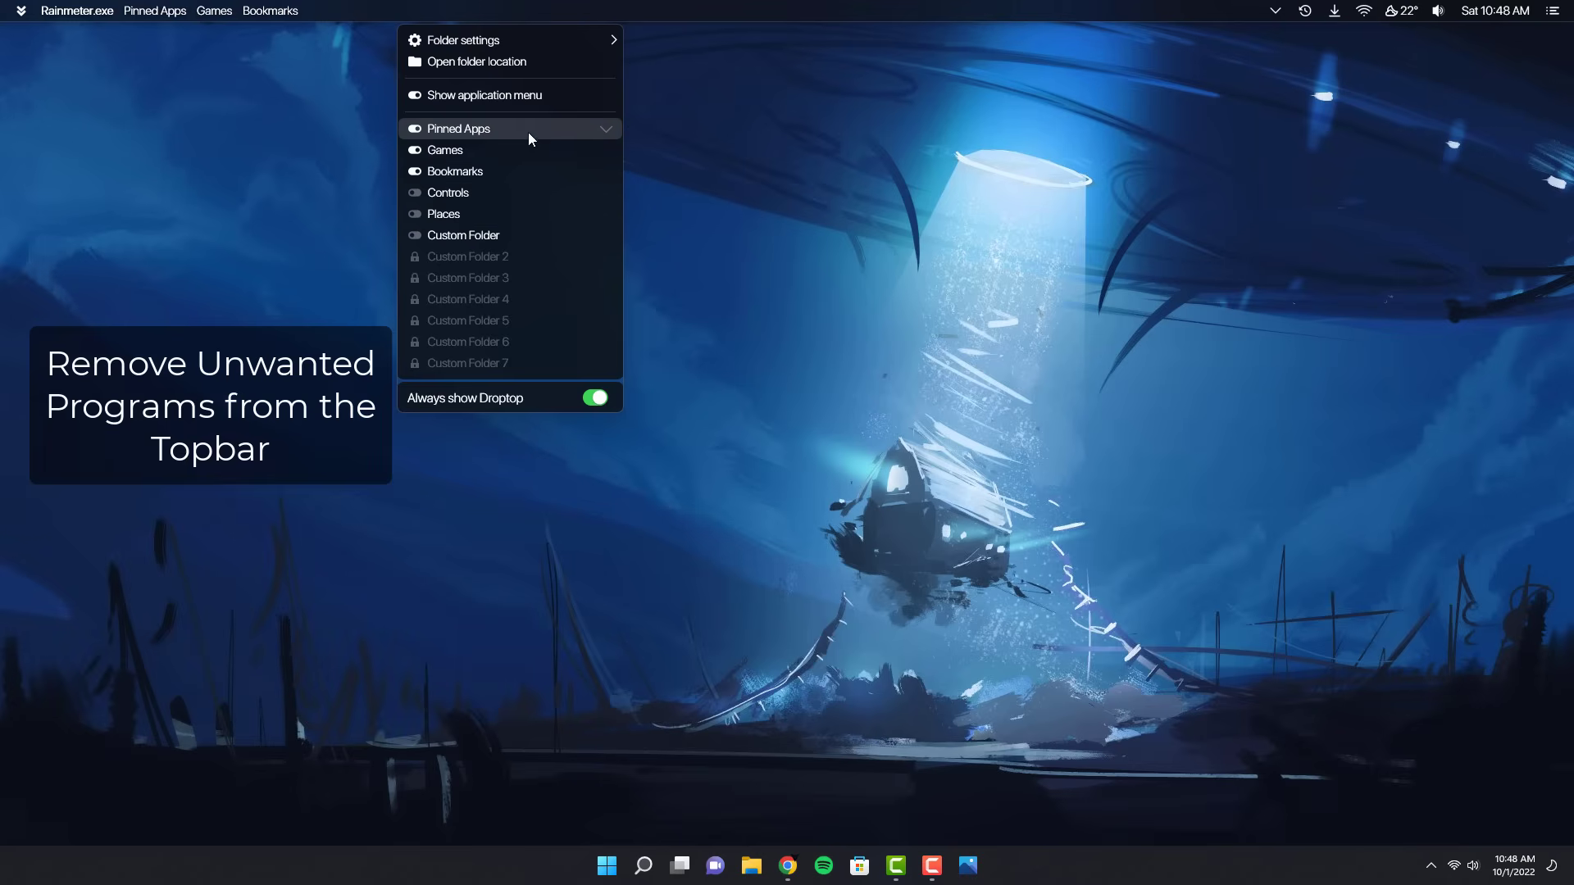
click(801, 240)
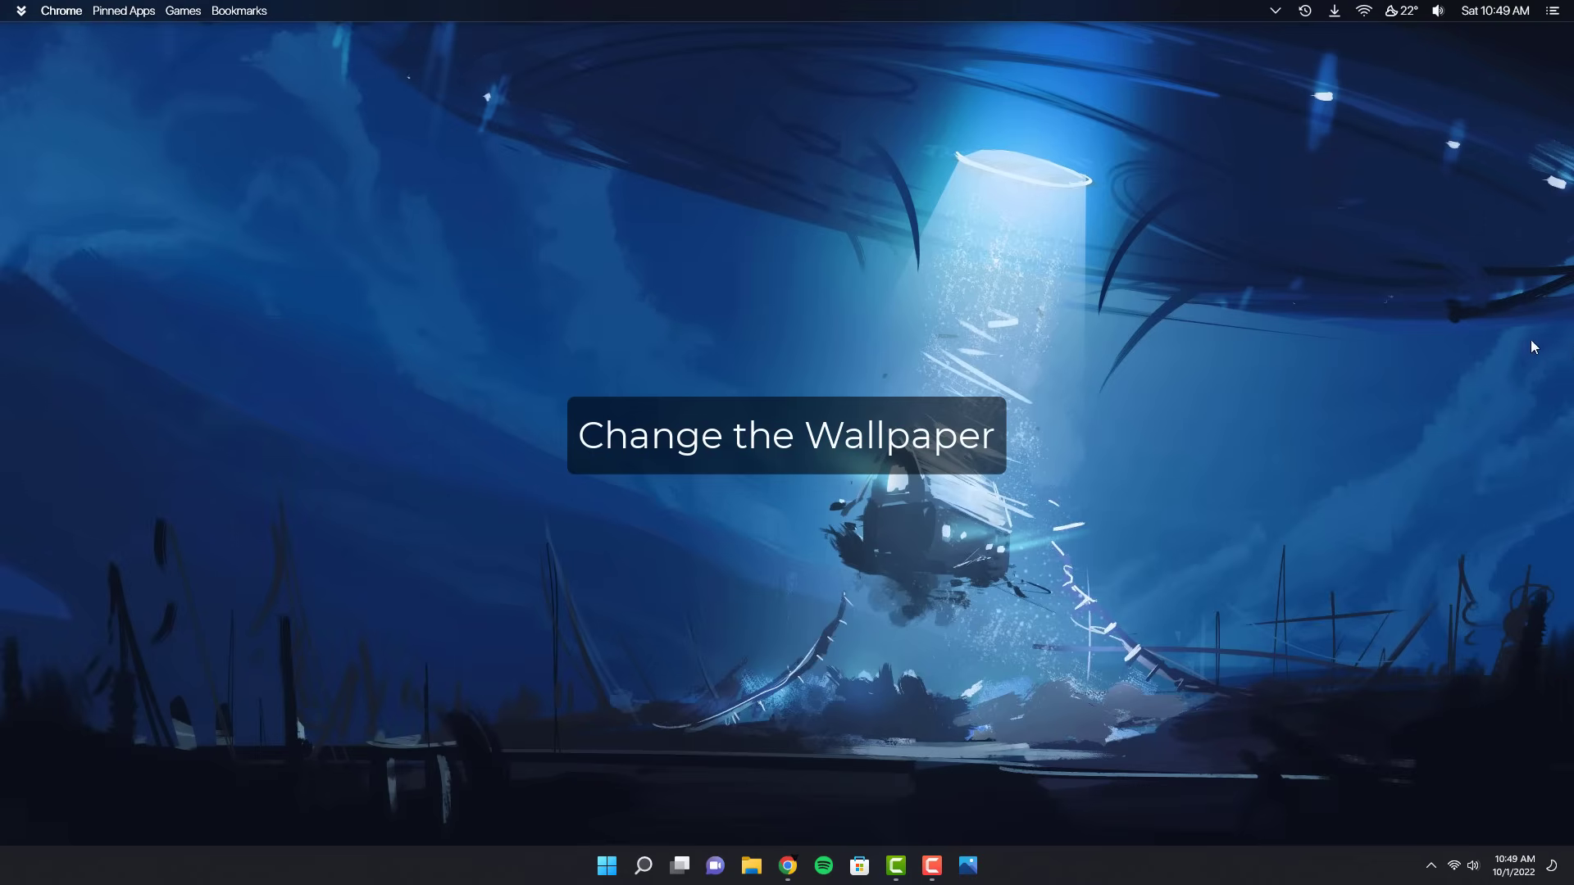
Switch to Chrome, download W 11 Pro Wallpaper.png from its Google Drive page and open the downloaded image
click(788, 865)
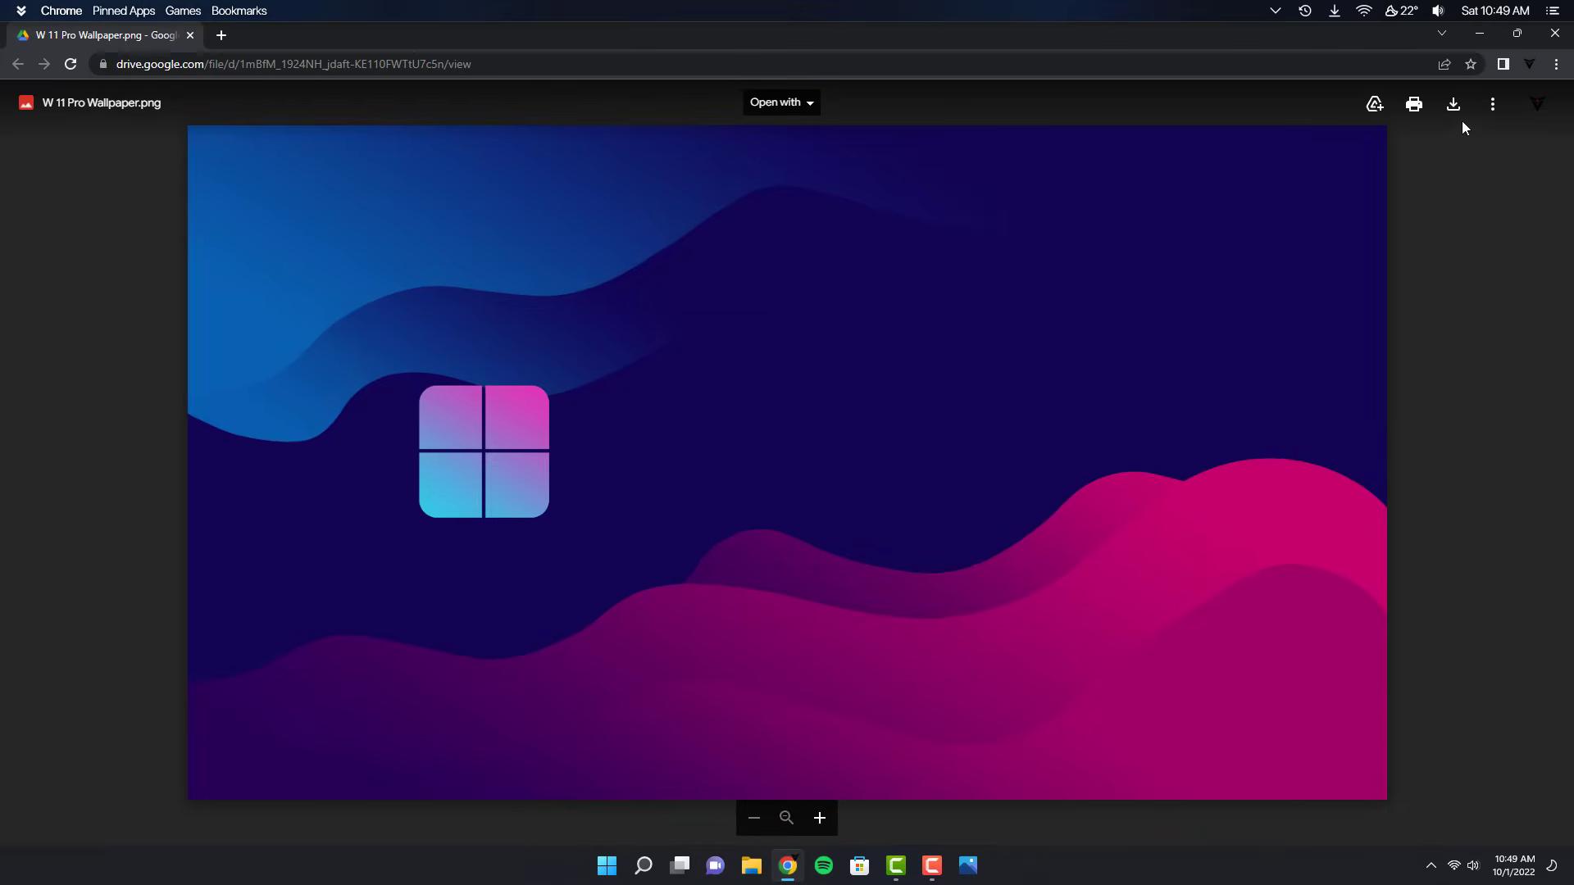
click(1455, 115)
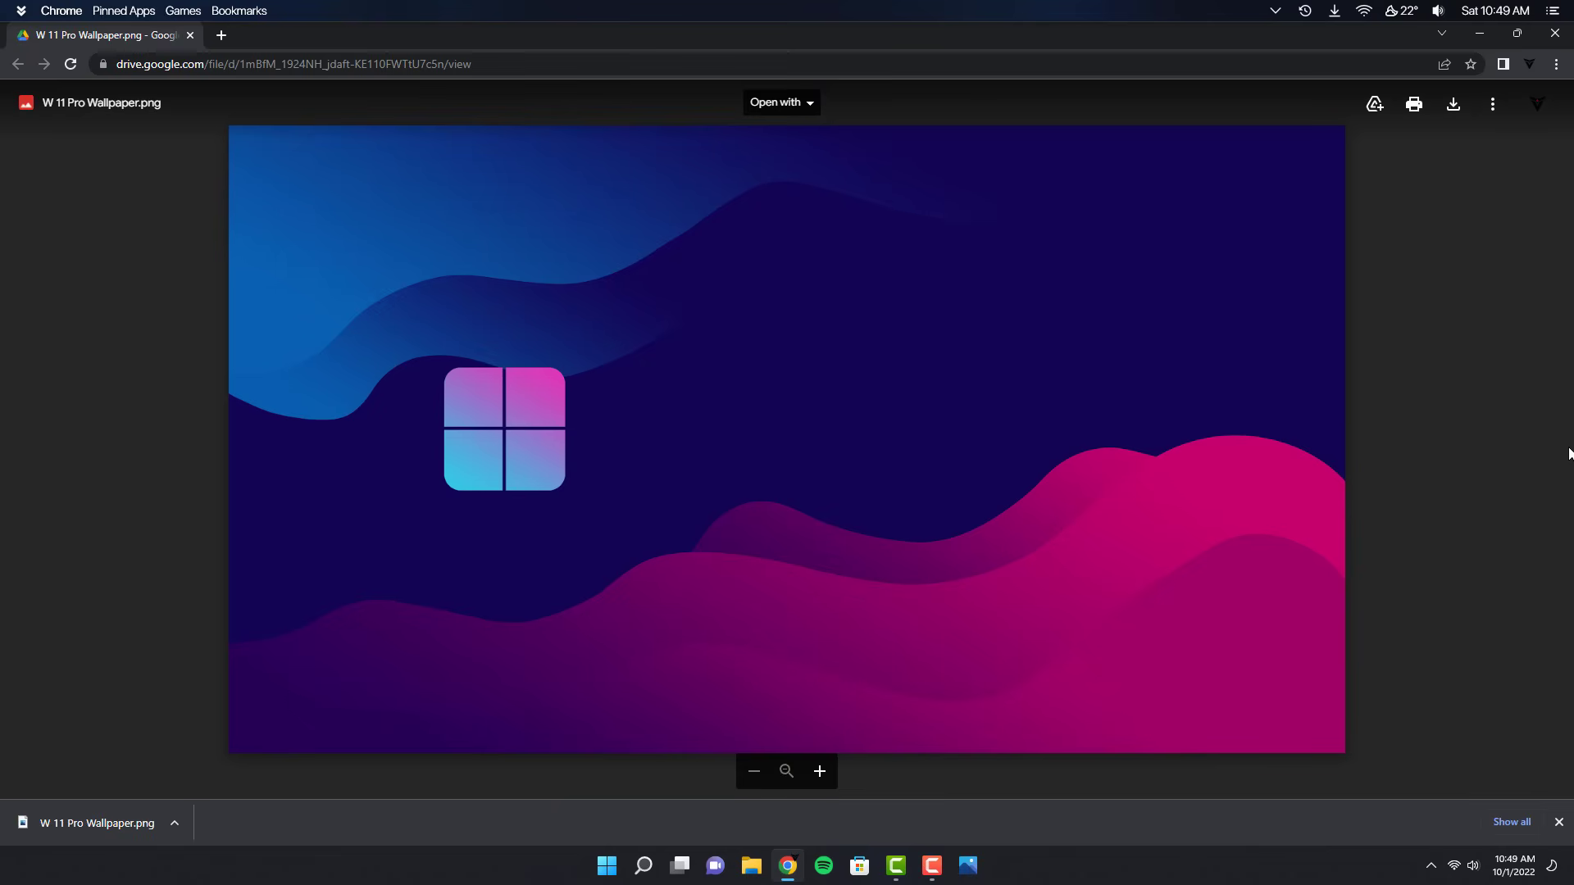
click(176, 821)
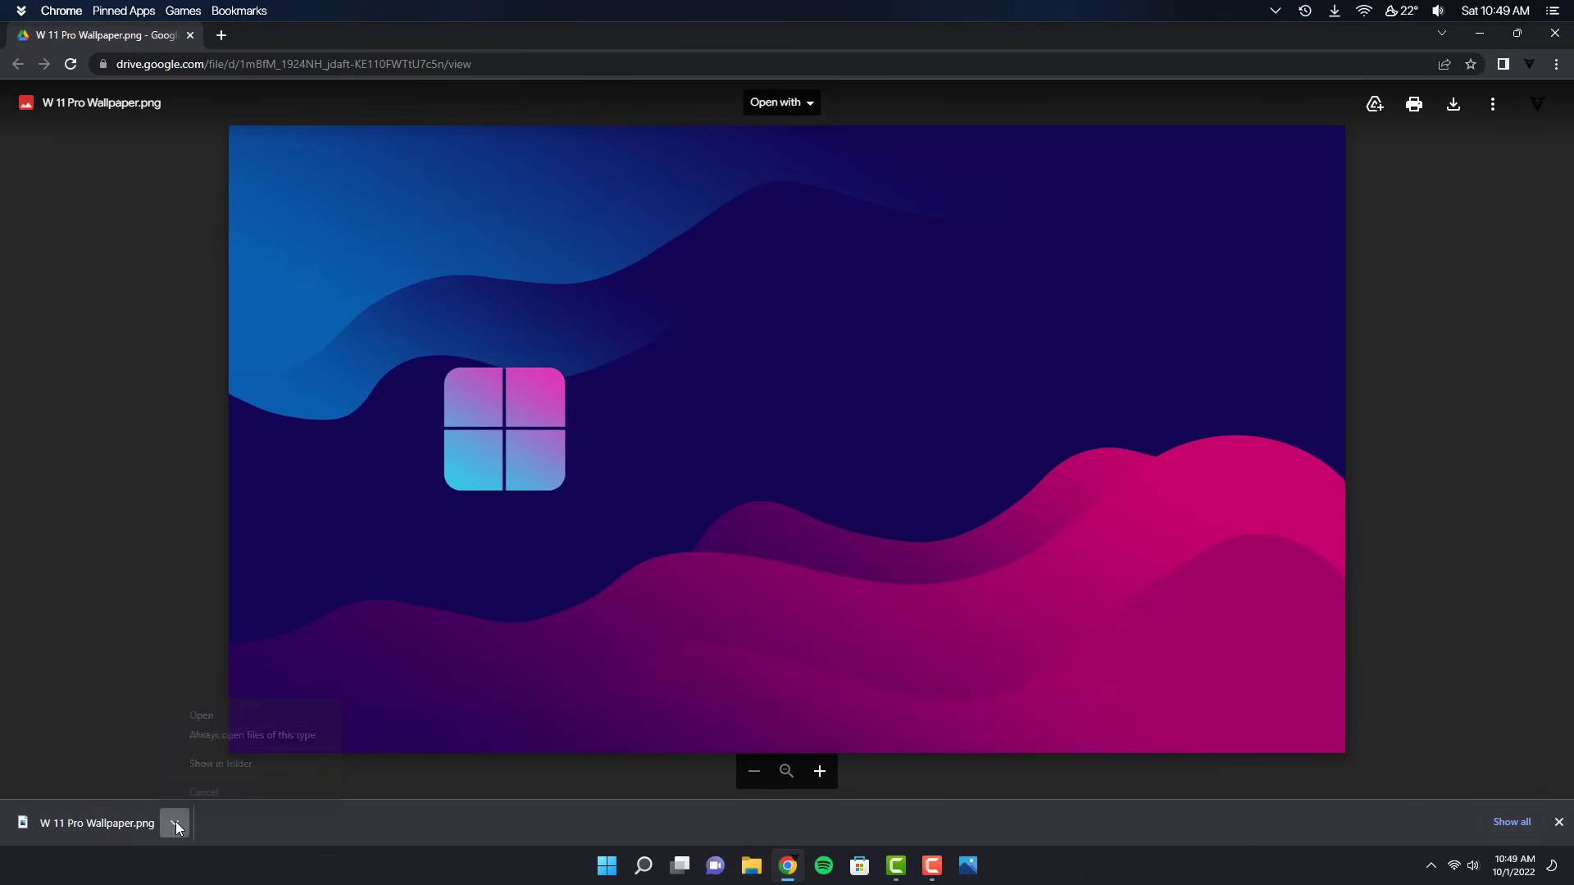
click(237, 713)
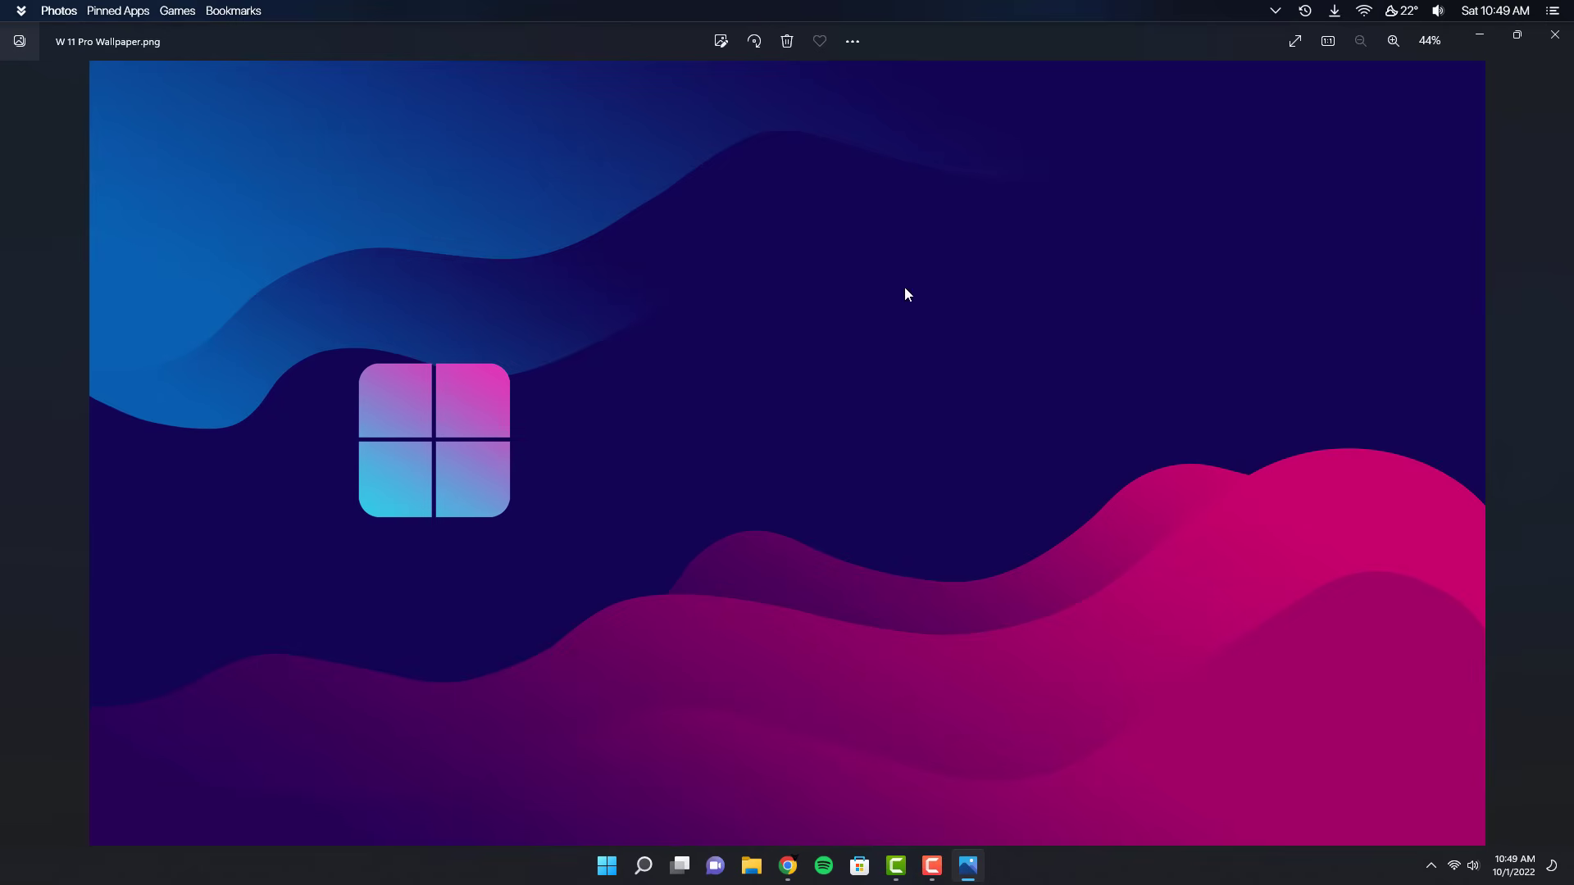
Set the W 11 Pro Wallpaper image as the desktop background, and close Photos and Chrome
right_click(860, 279)
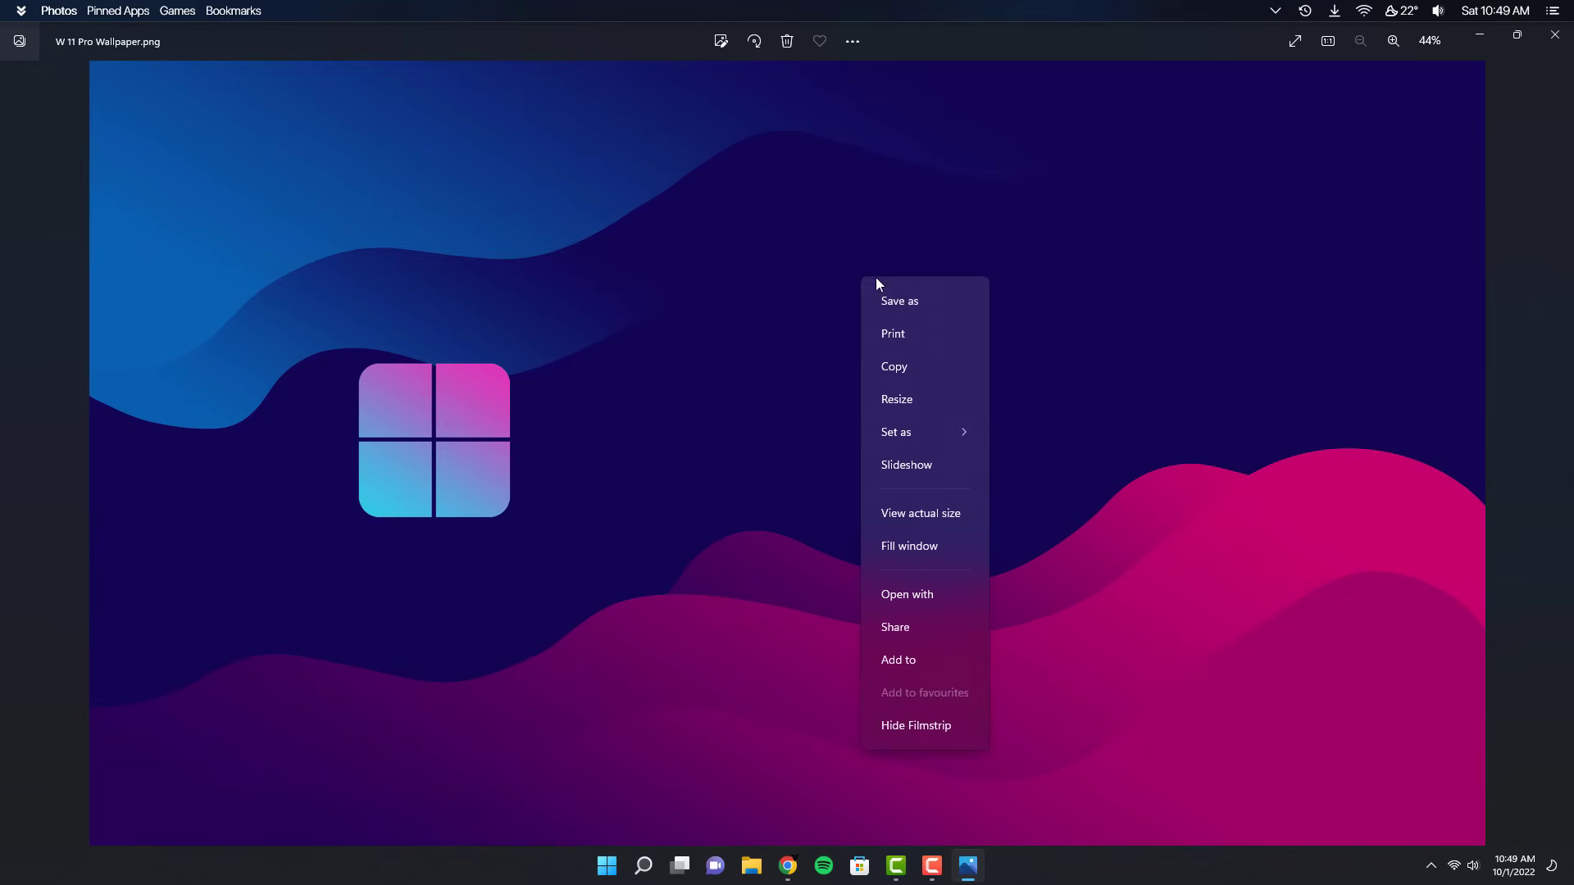
mouse_move(953, 441)
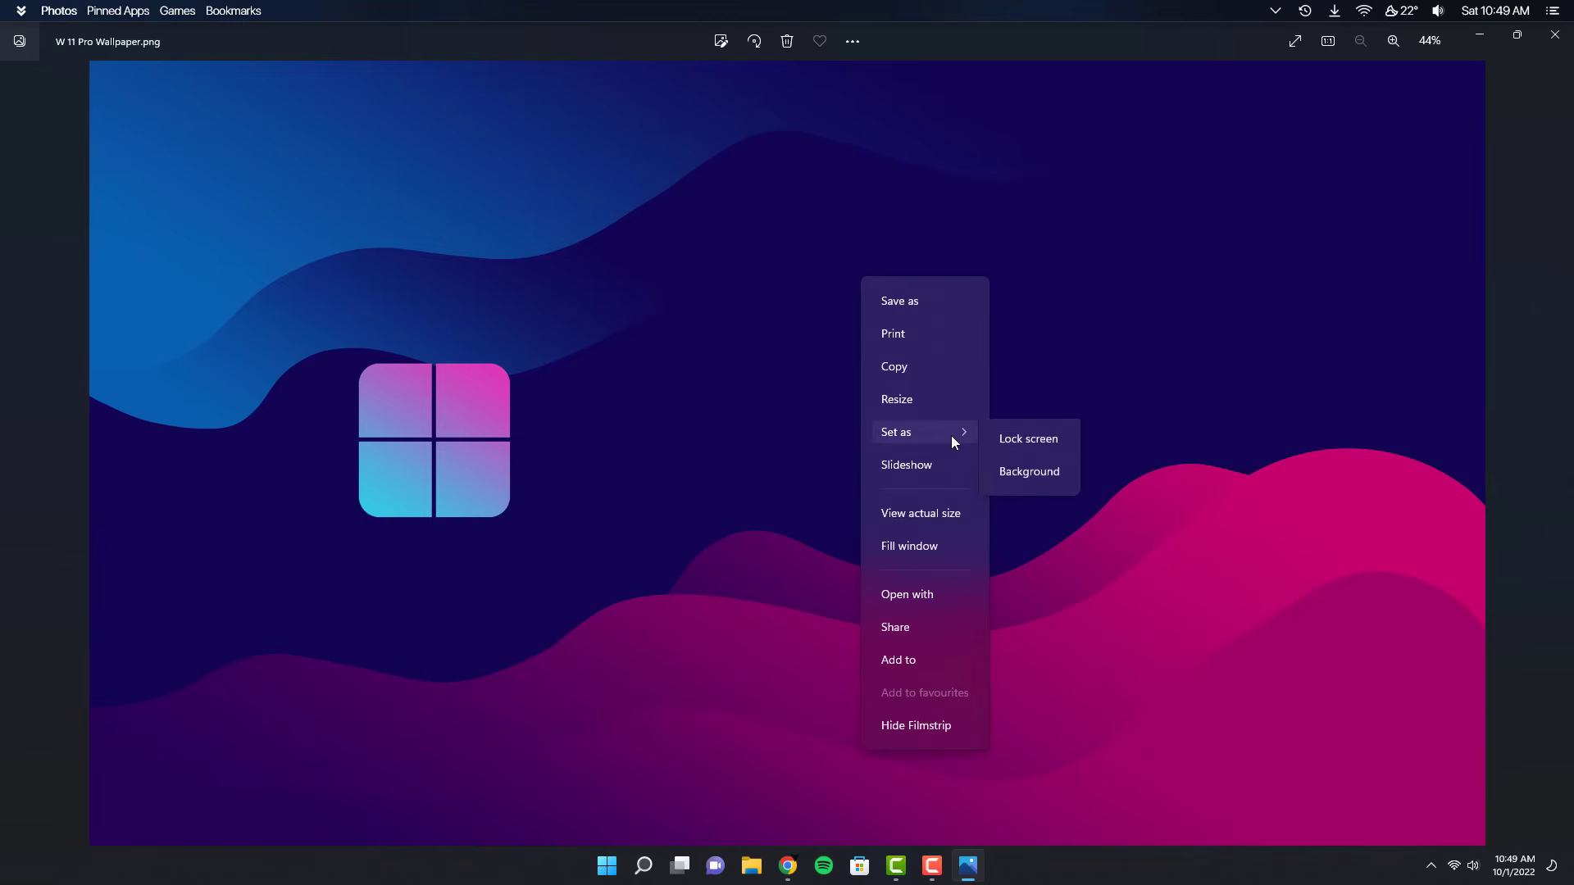
click(1030, 478)
click(1060, 483)
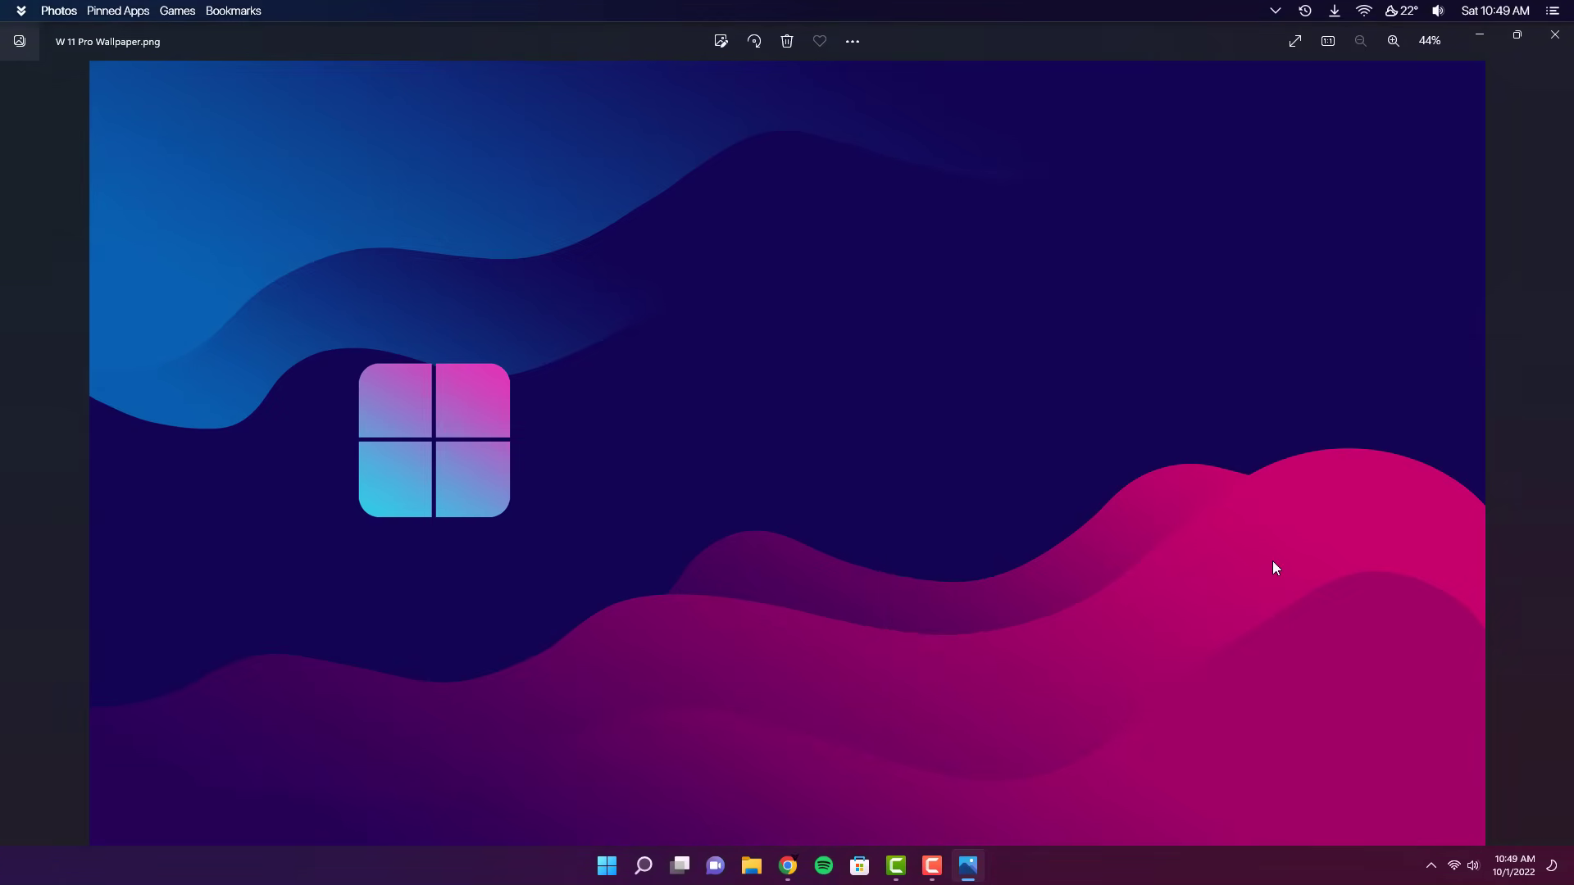
click(1553, 36)
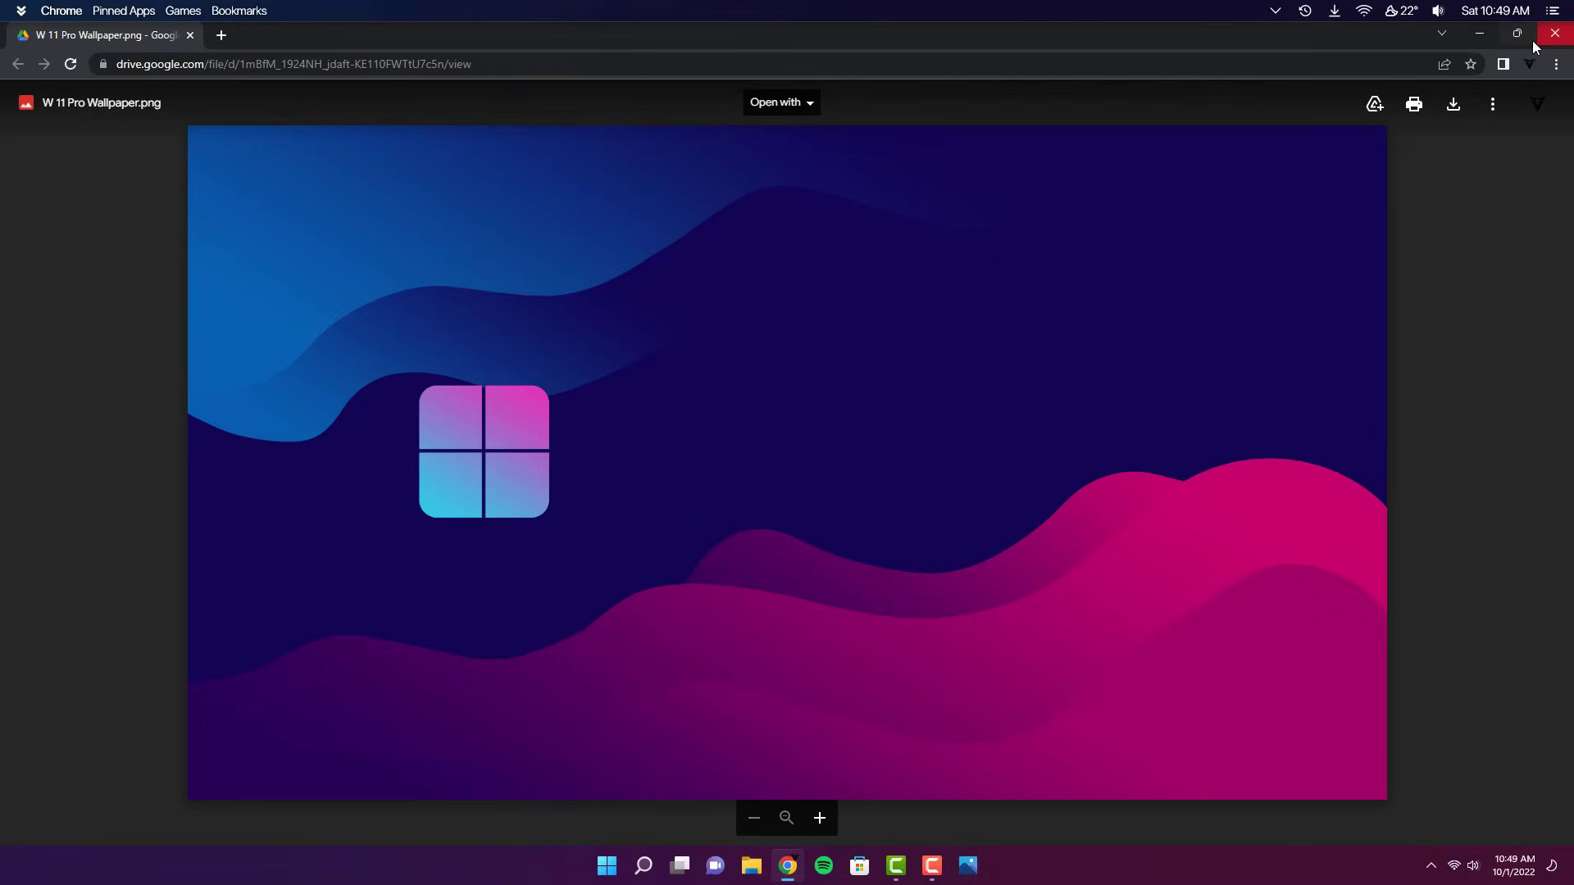
click(1552, 36)
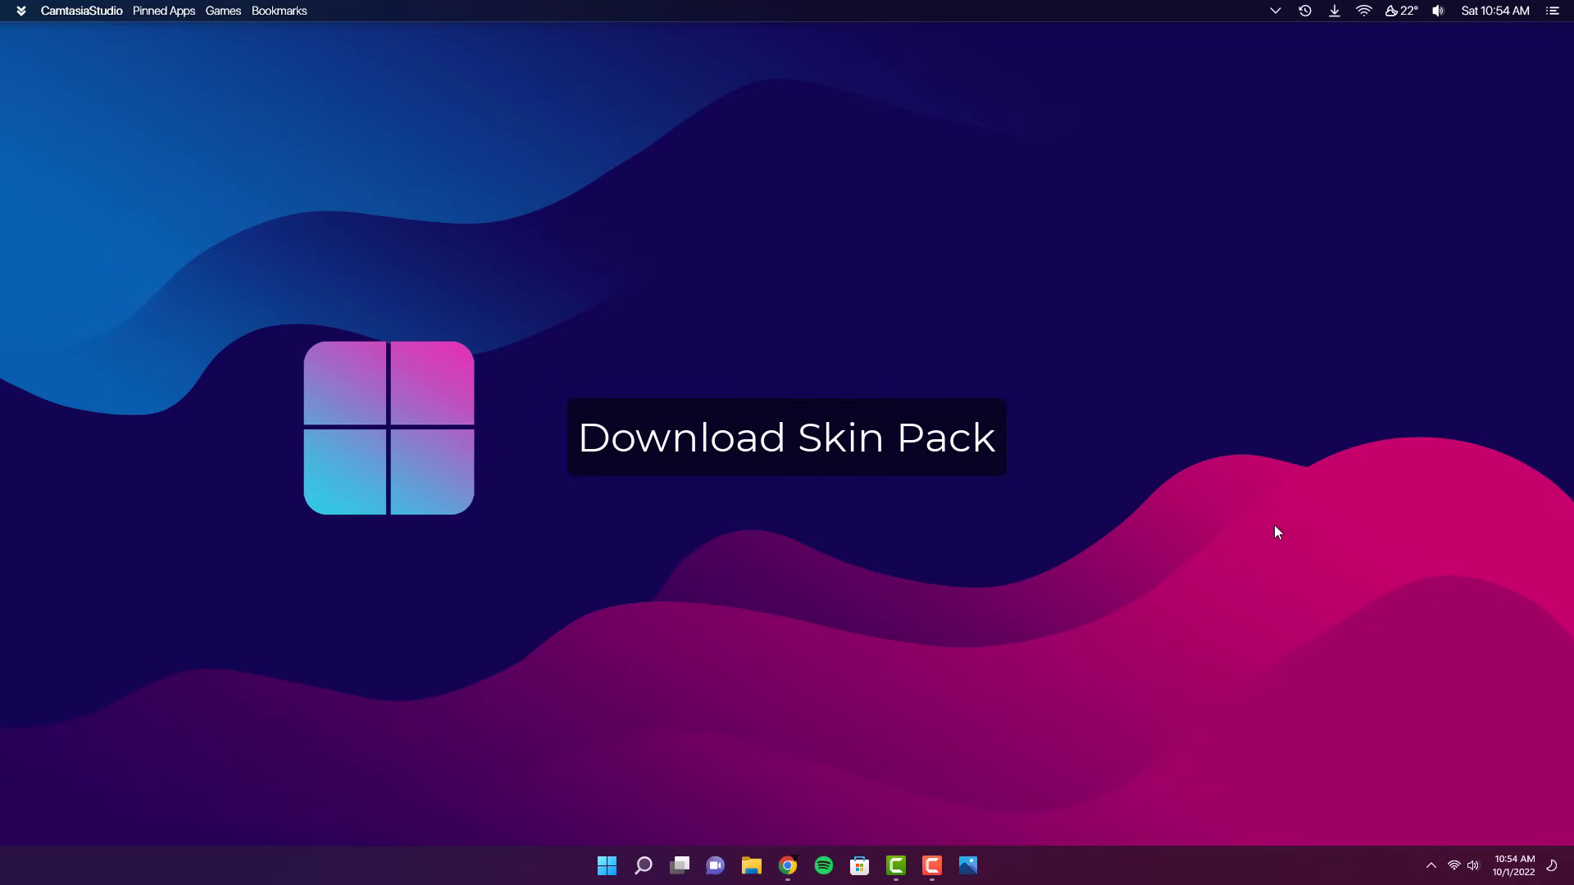
Switch to Chrome, download the Big Sur RC1 for Rainmeter zip from DeviantArt and show it in a maximized Downloads folder window
click(788, 863)
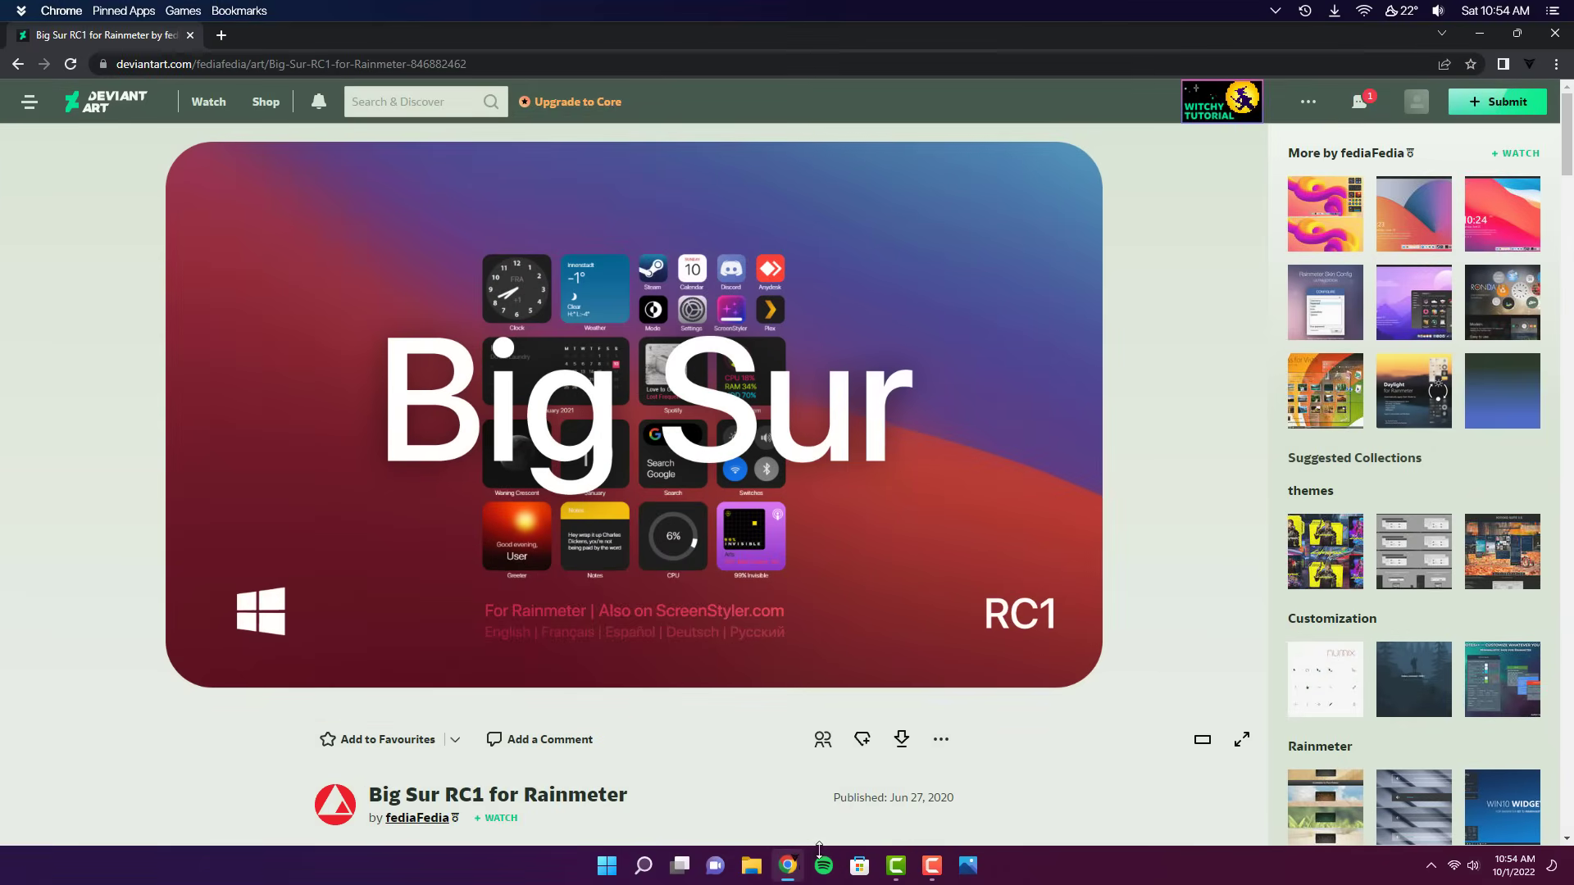
click(902, 739)
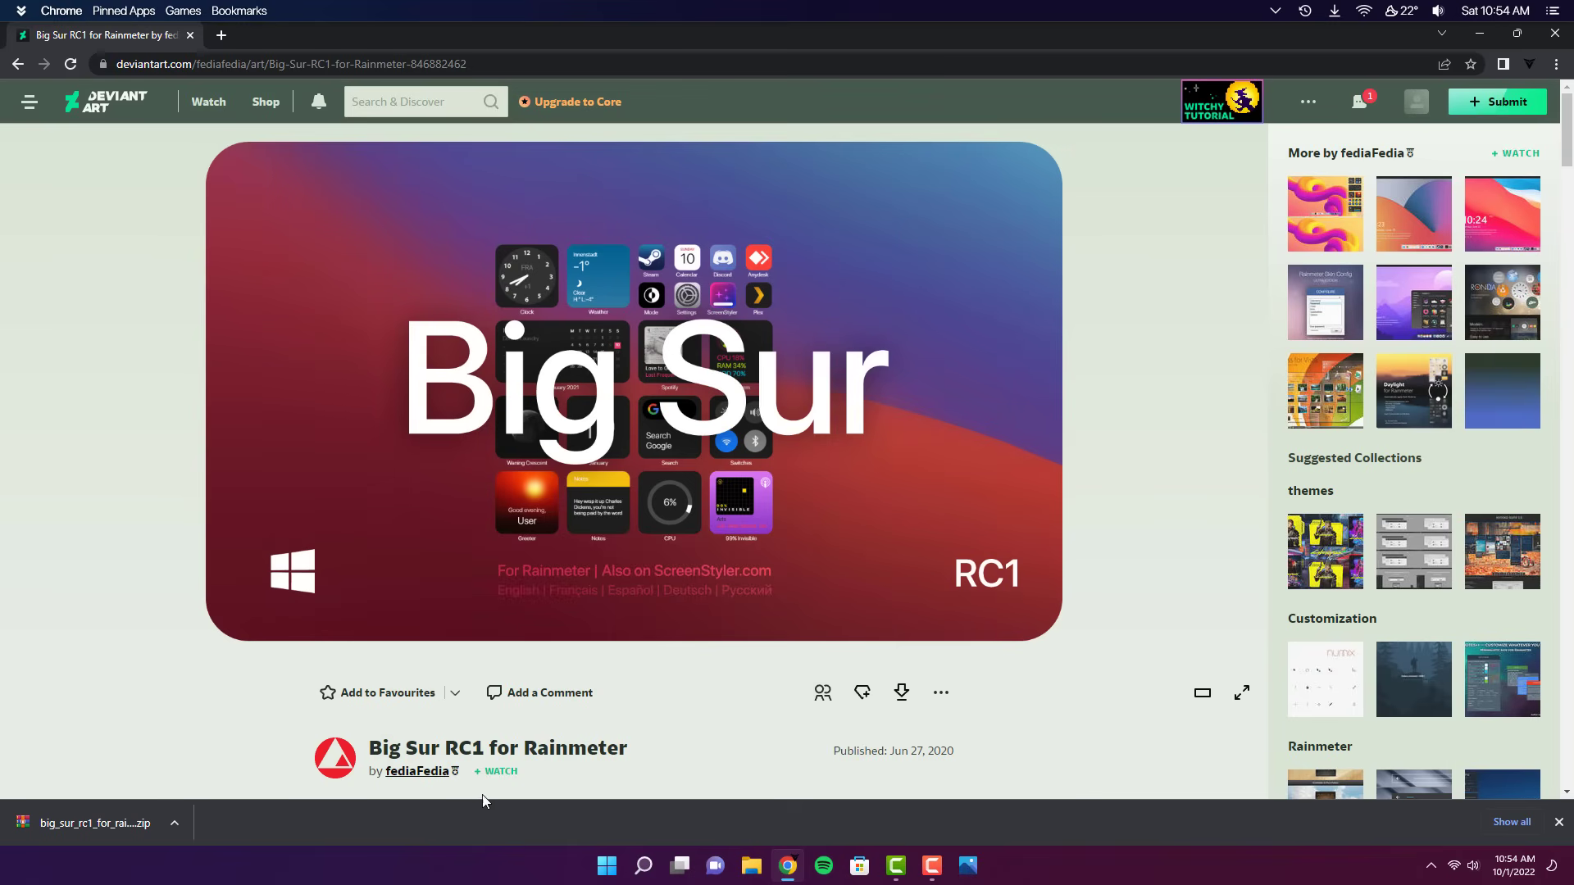
click(174, 822)
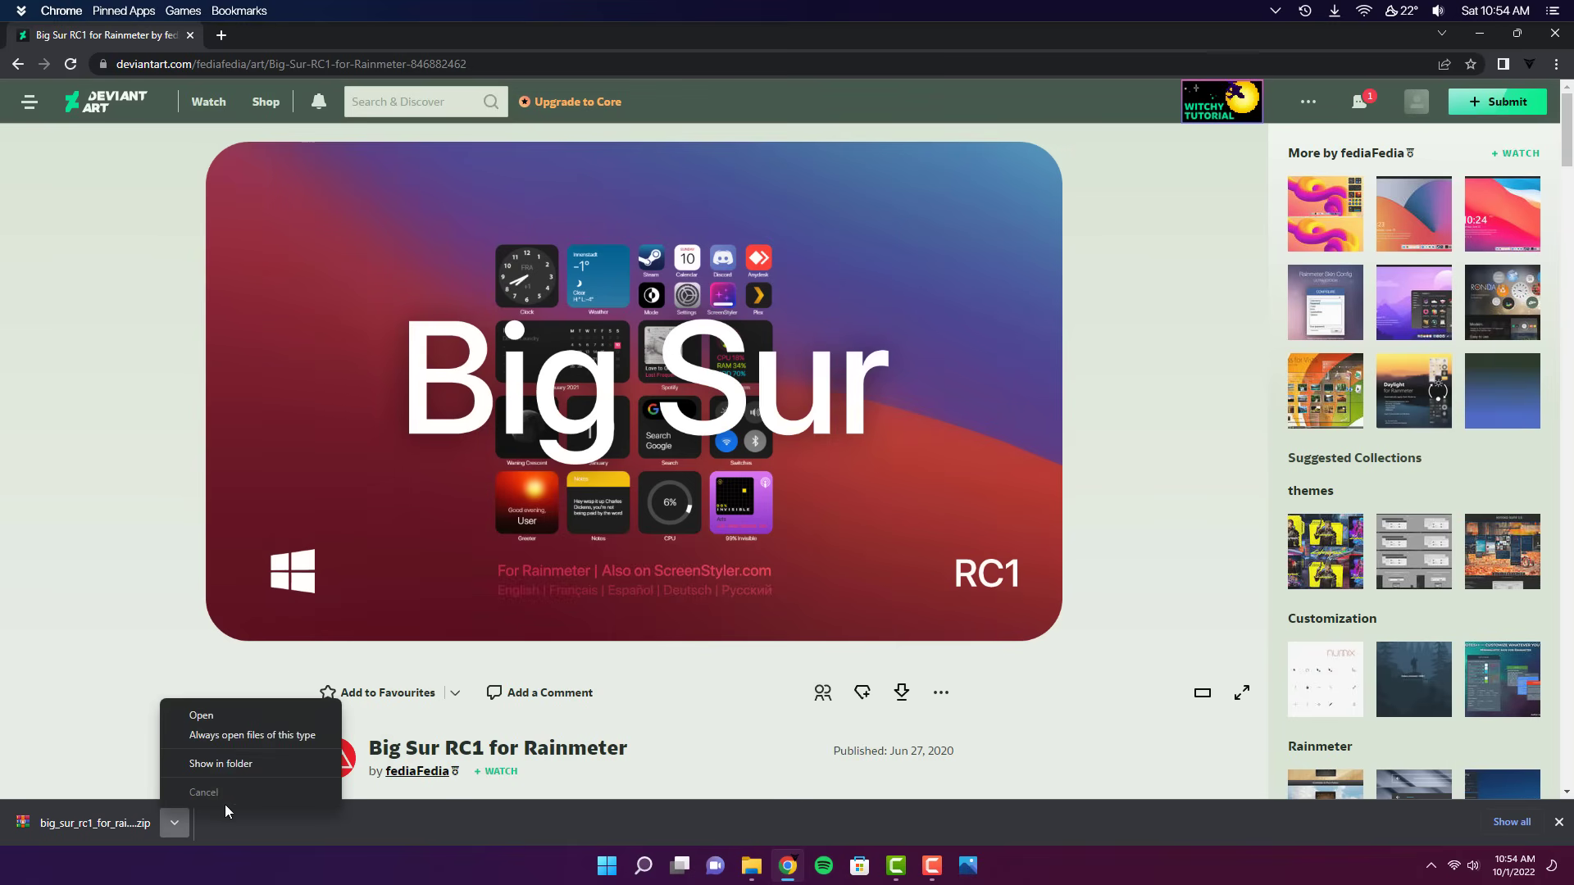
click(237, 764)
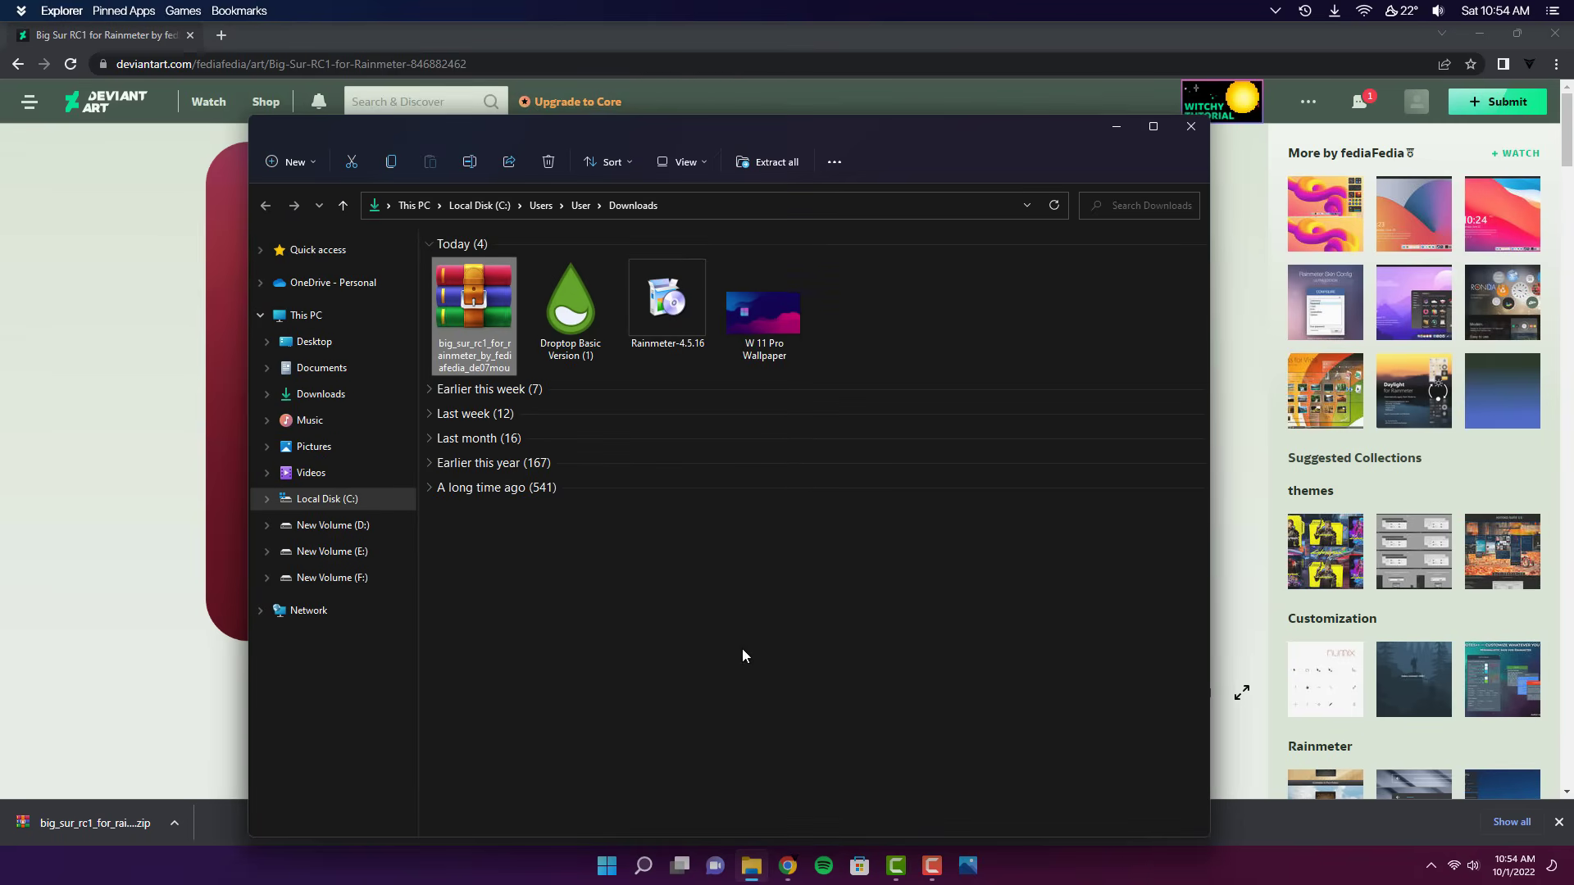
click(1487, 33)
click(1154, 128)
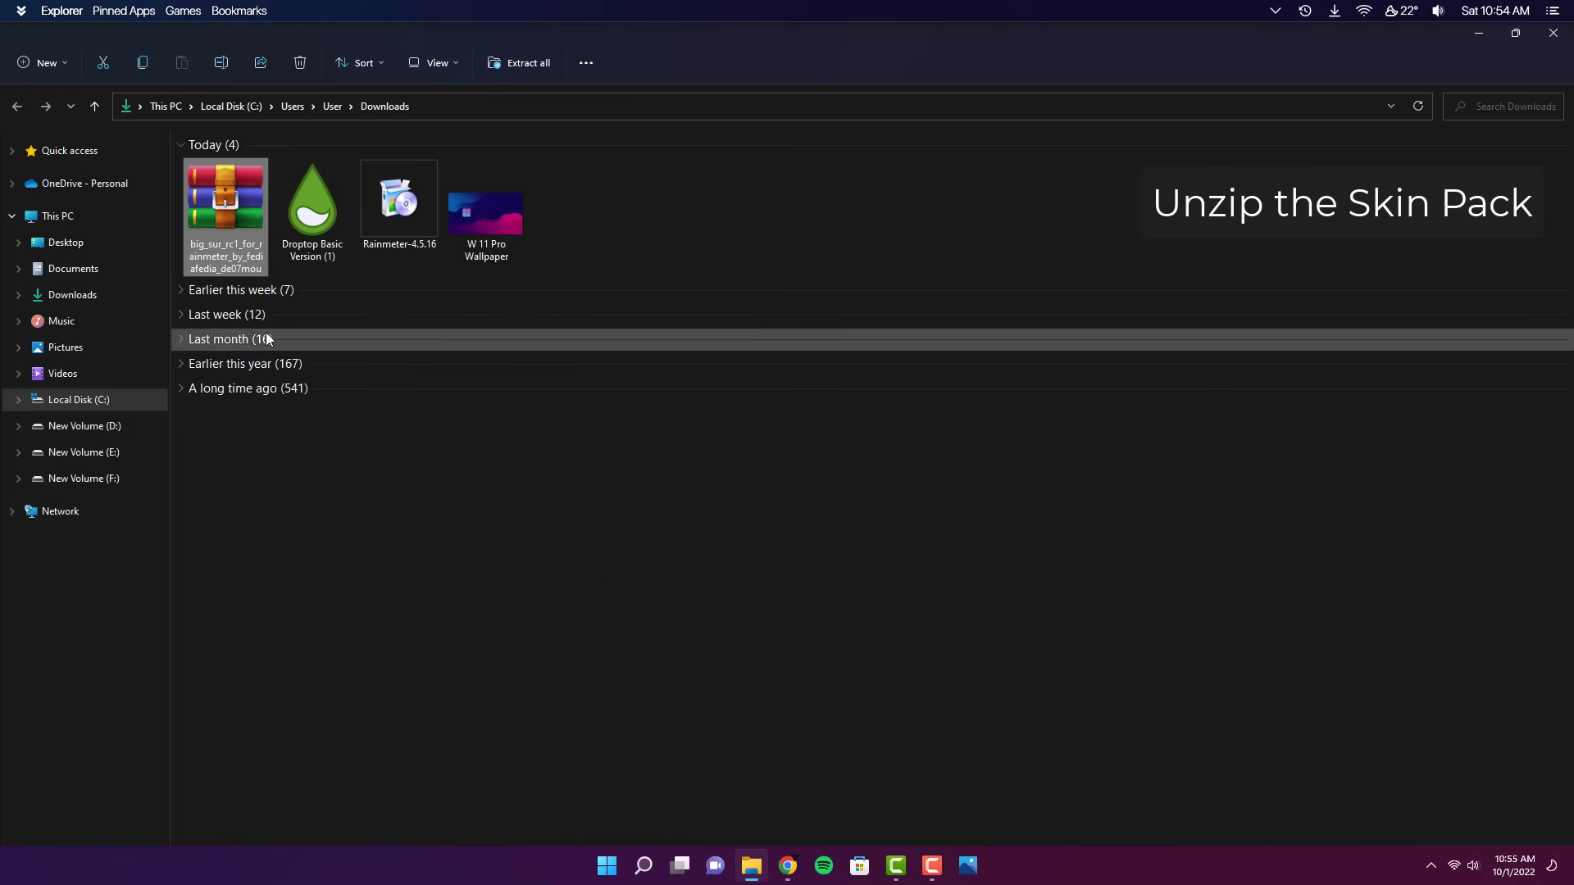
Extract the Big Sur RC1 archive with 7-Zip into a folder of the same name in Downloads
right_click(225, 212)
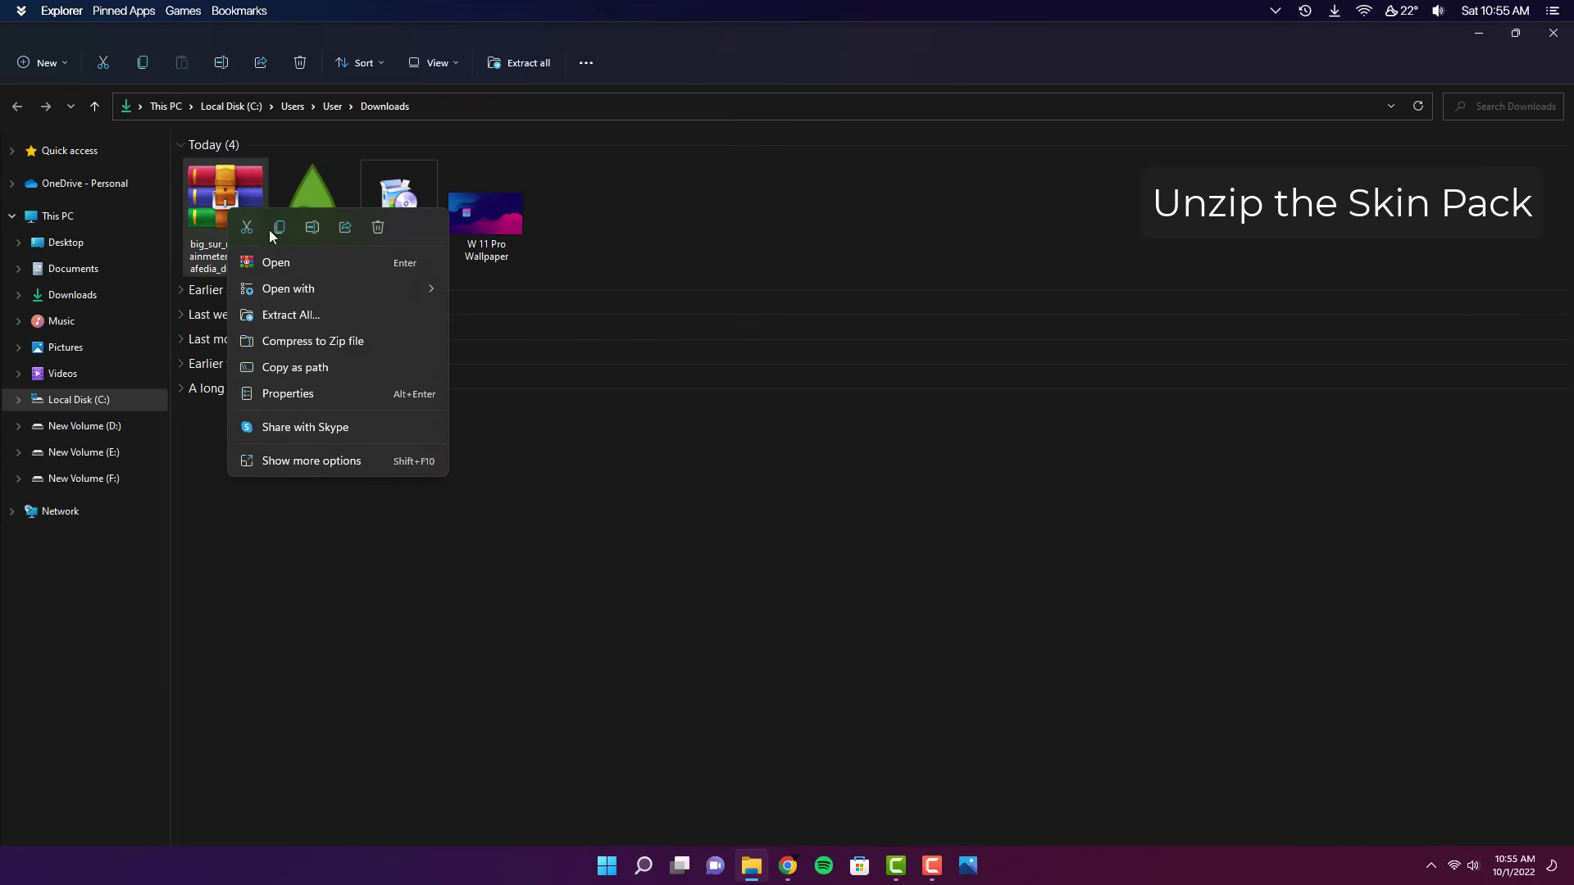
click(339, 462)
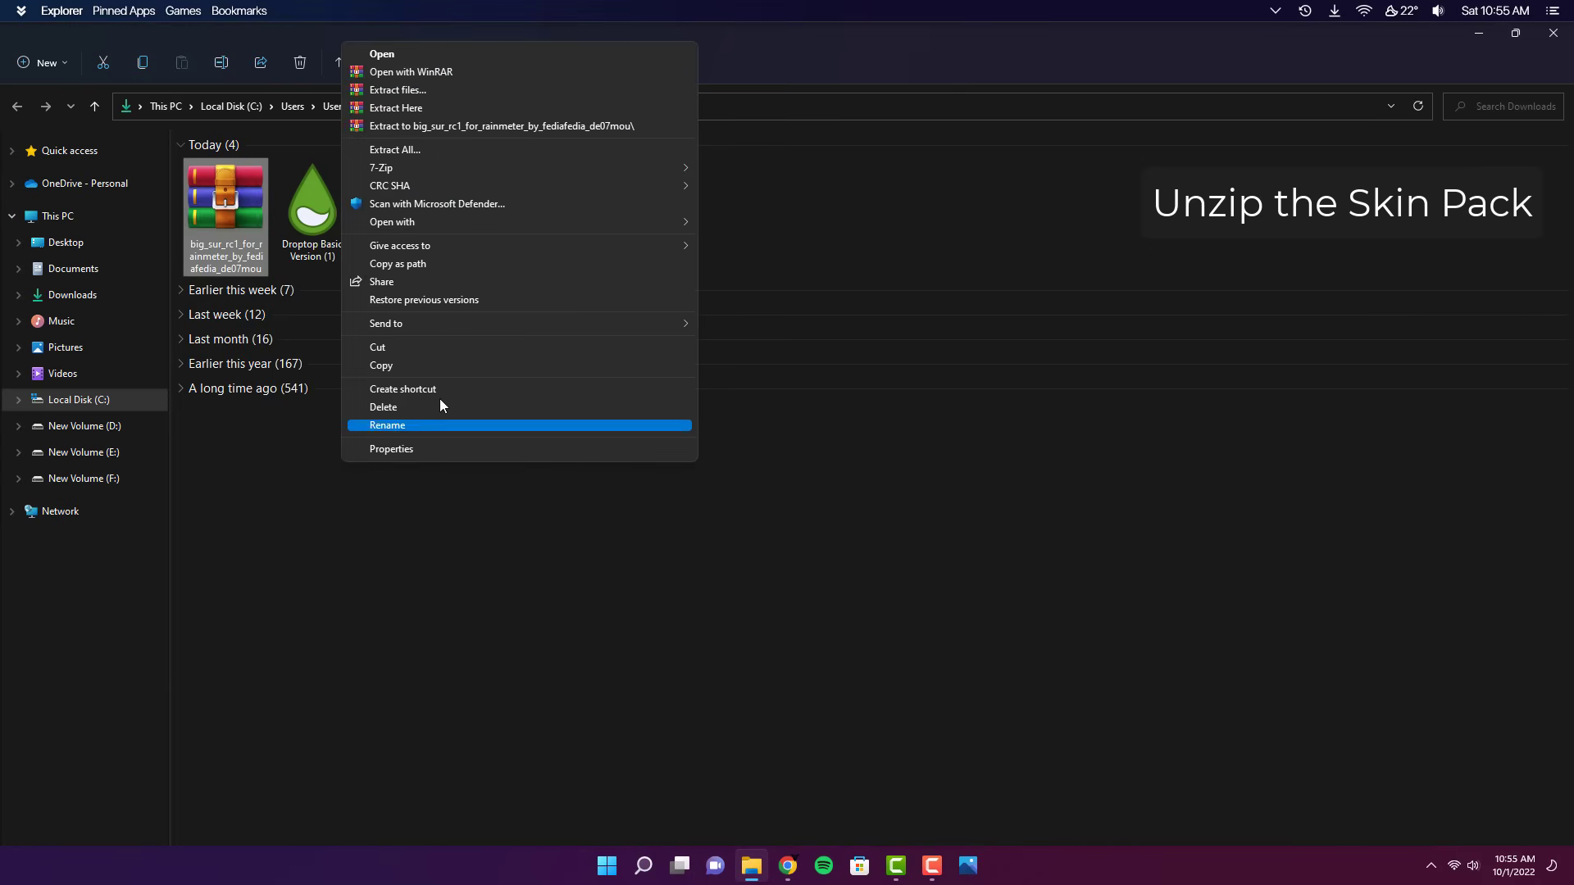
mouse_move(454, 167)
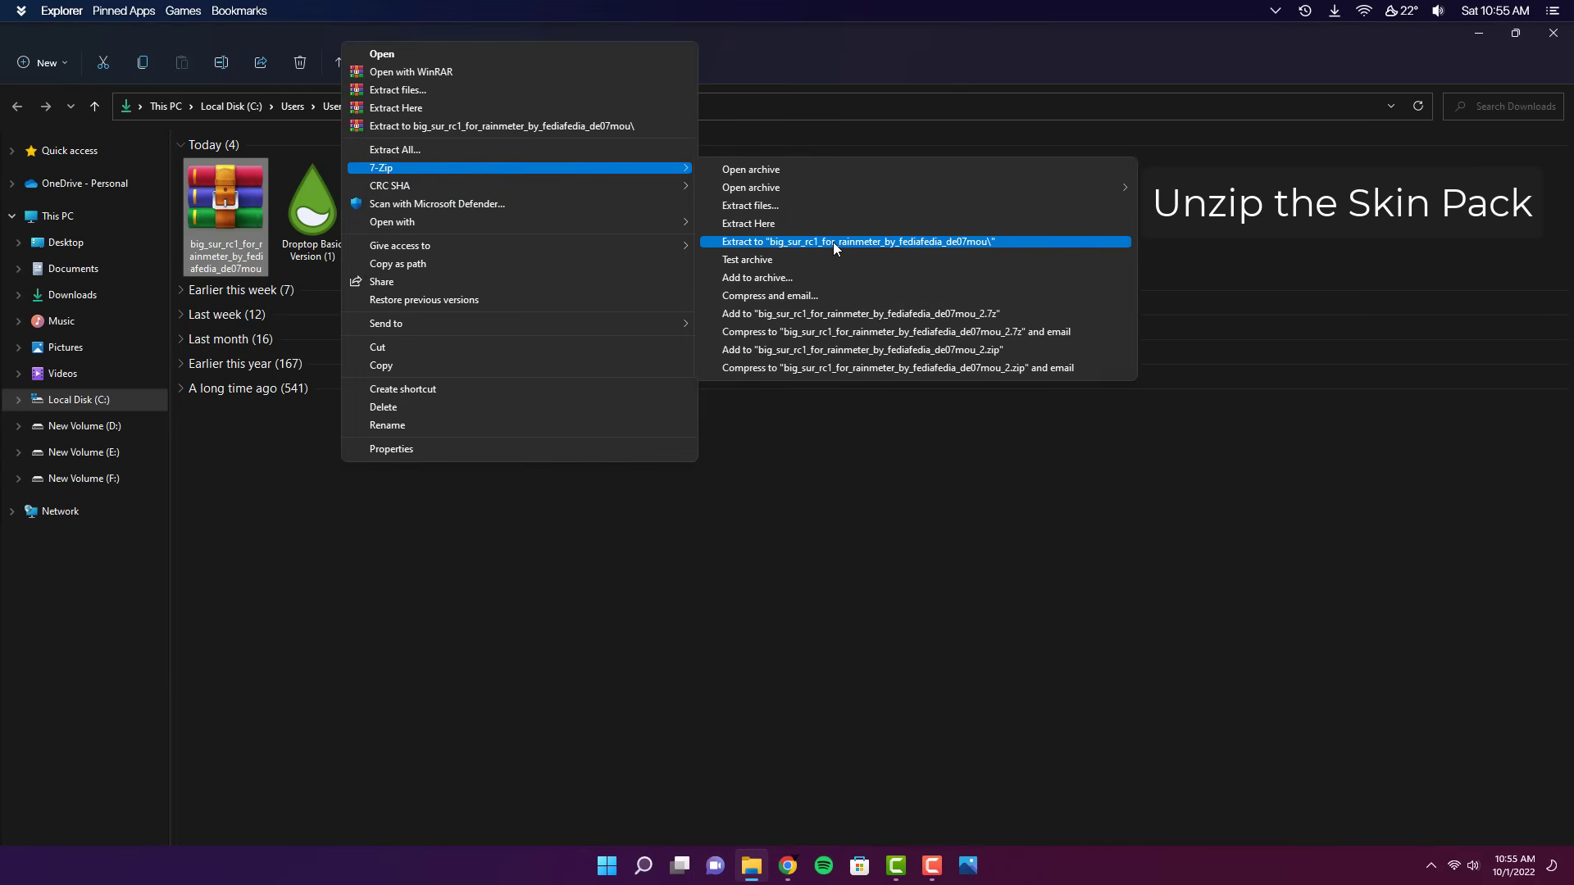
click(865, 244)
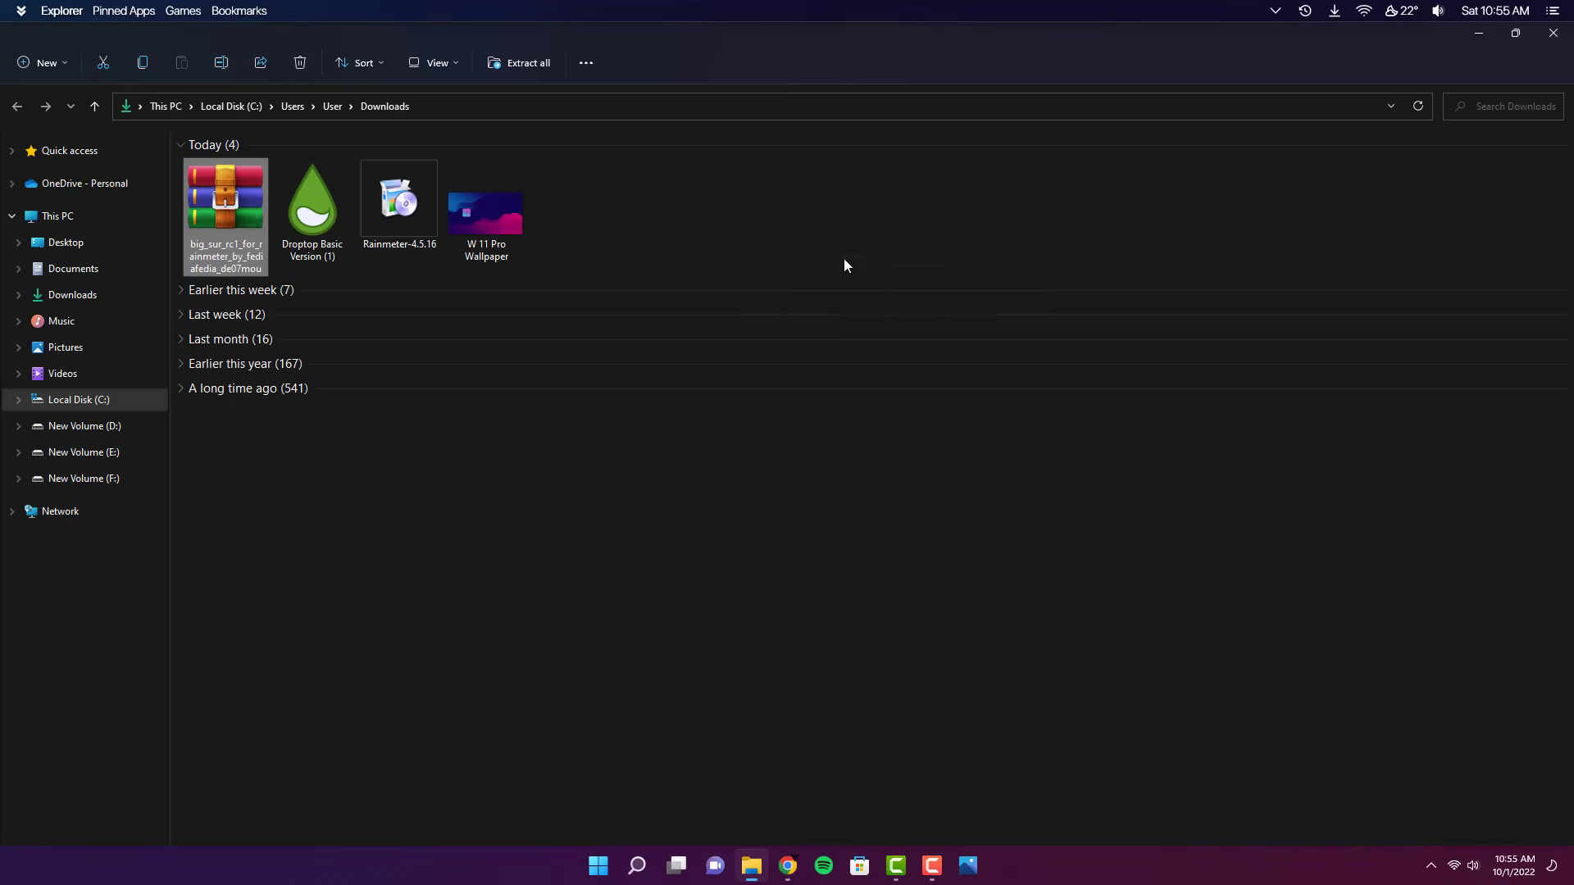
click(837, 546)
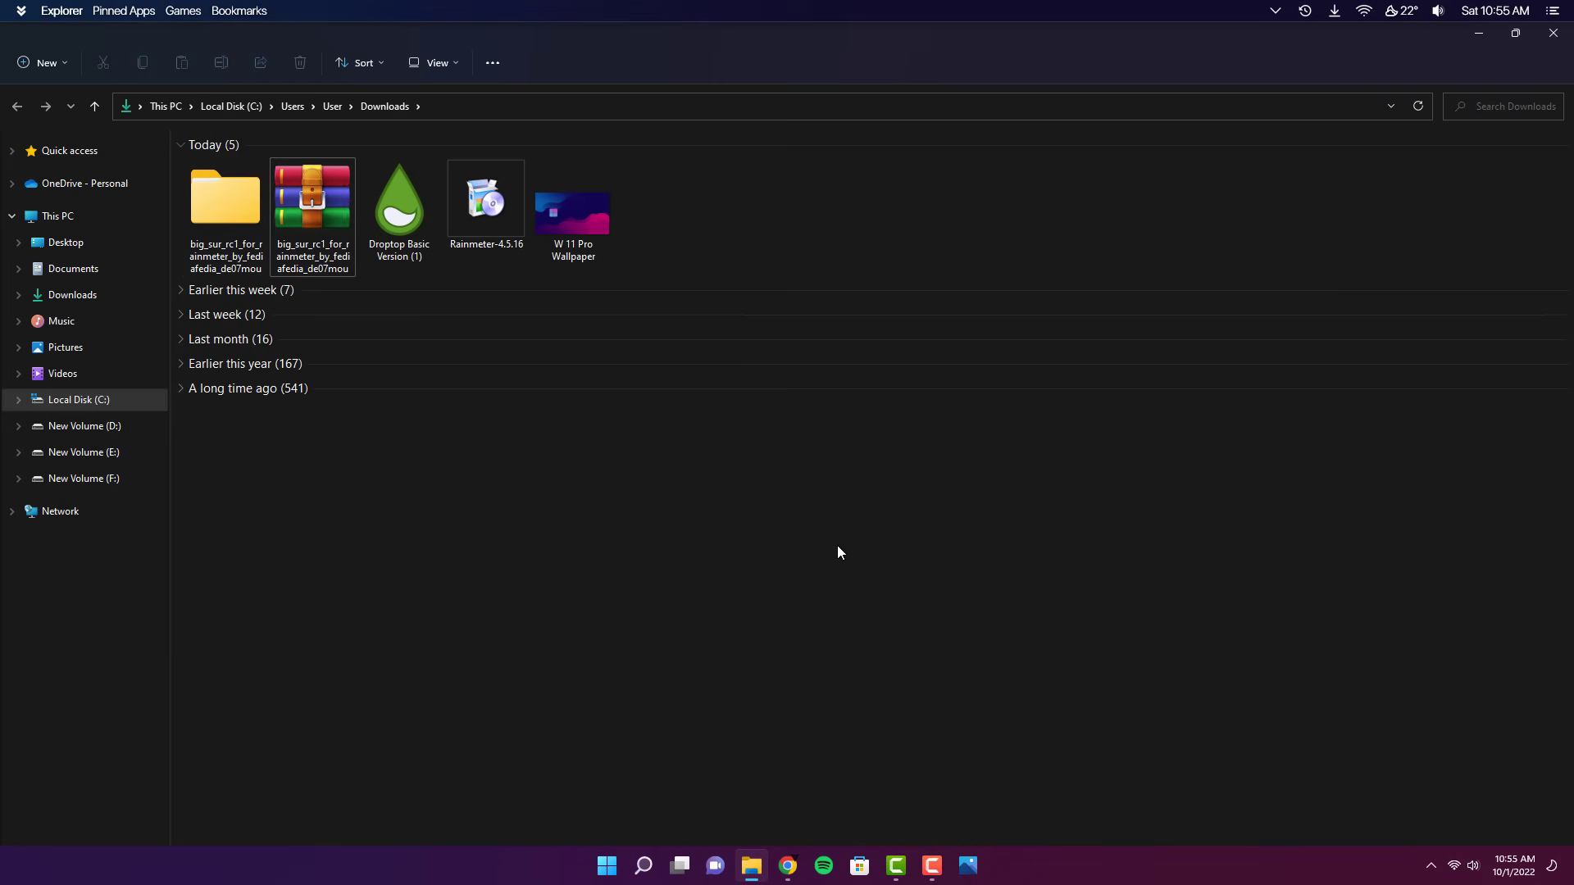
Install the BigSur and BigSur2022WeatherFix skin packages from the extracted Big Sur folder, and close the folder window
double_click(211, 237)
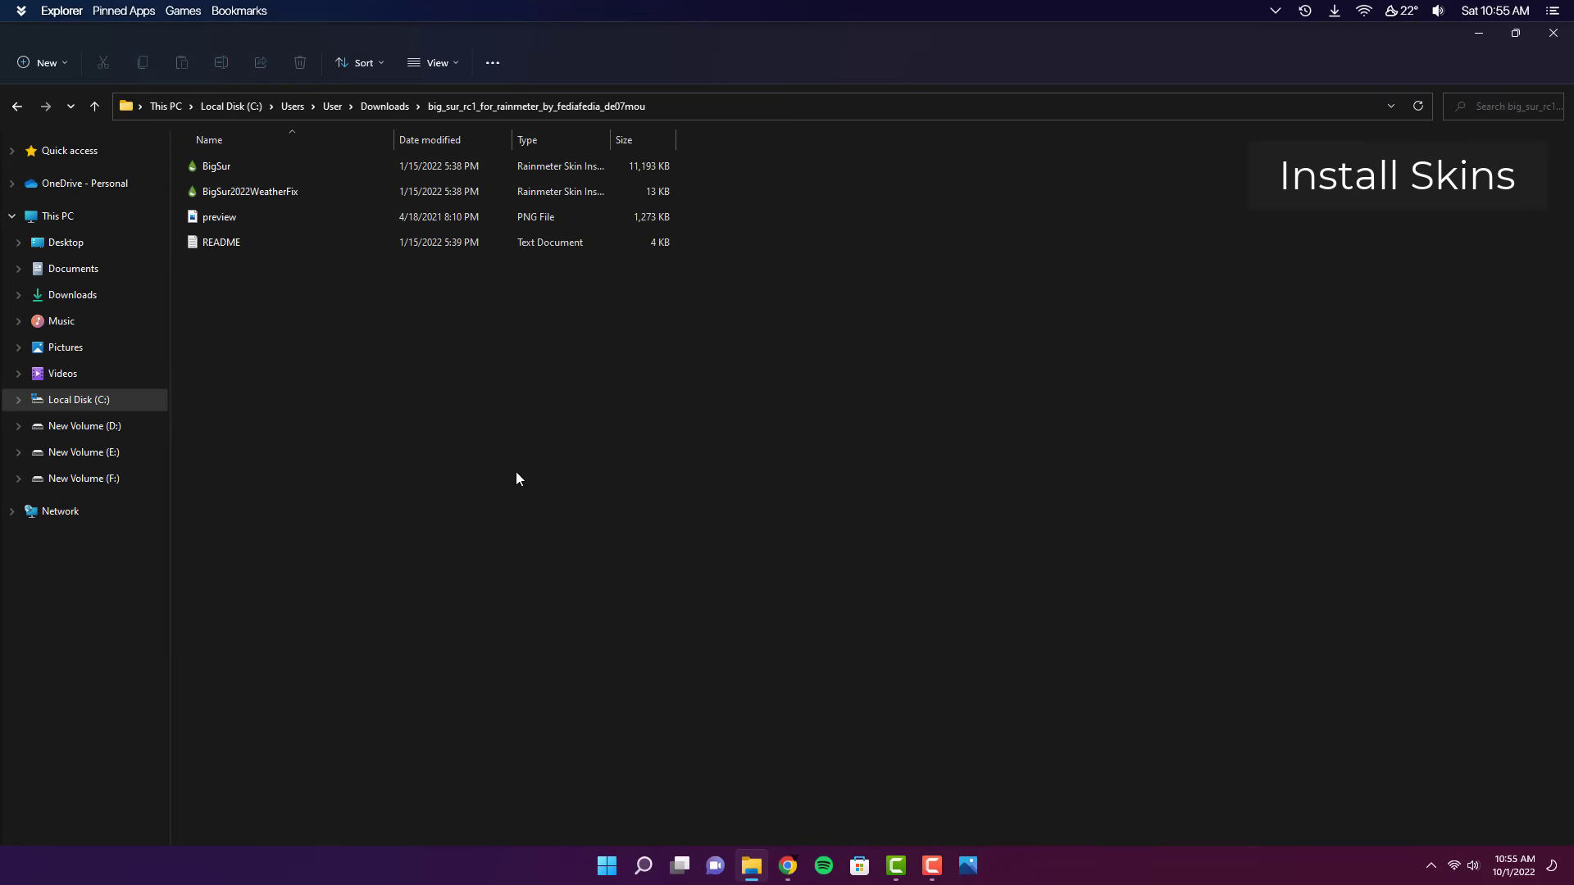
double_click(230, 167)
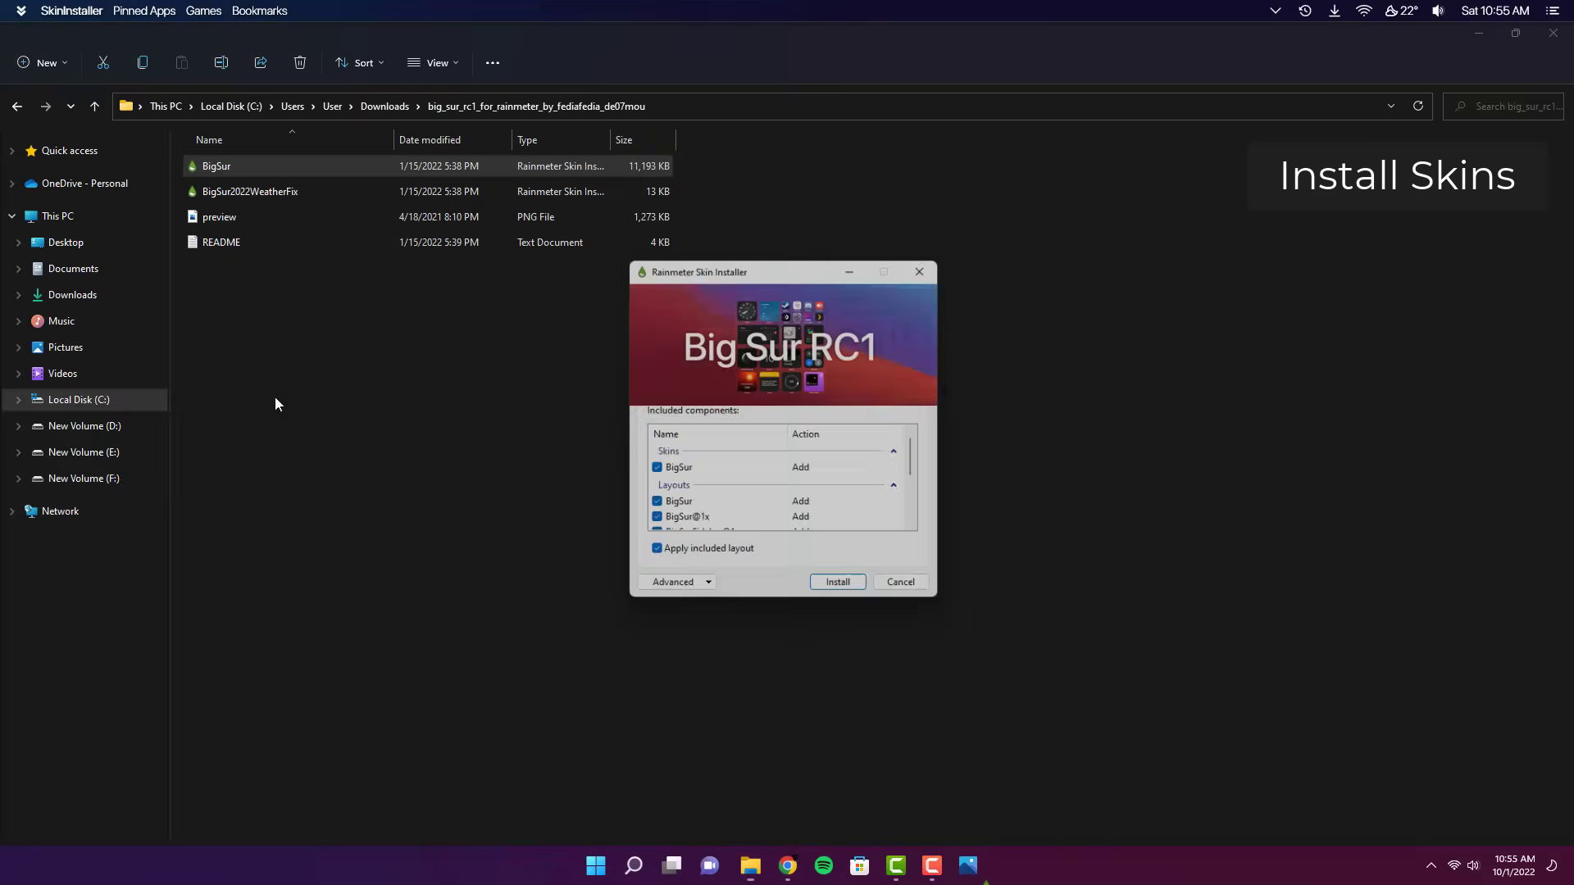
click(847, 593)
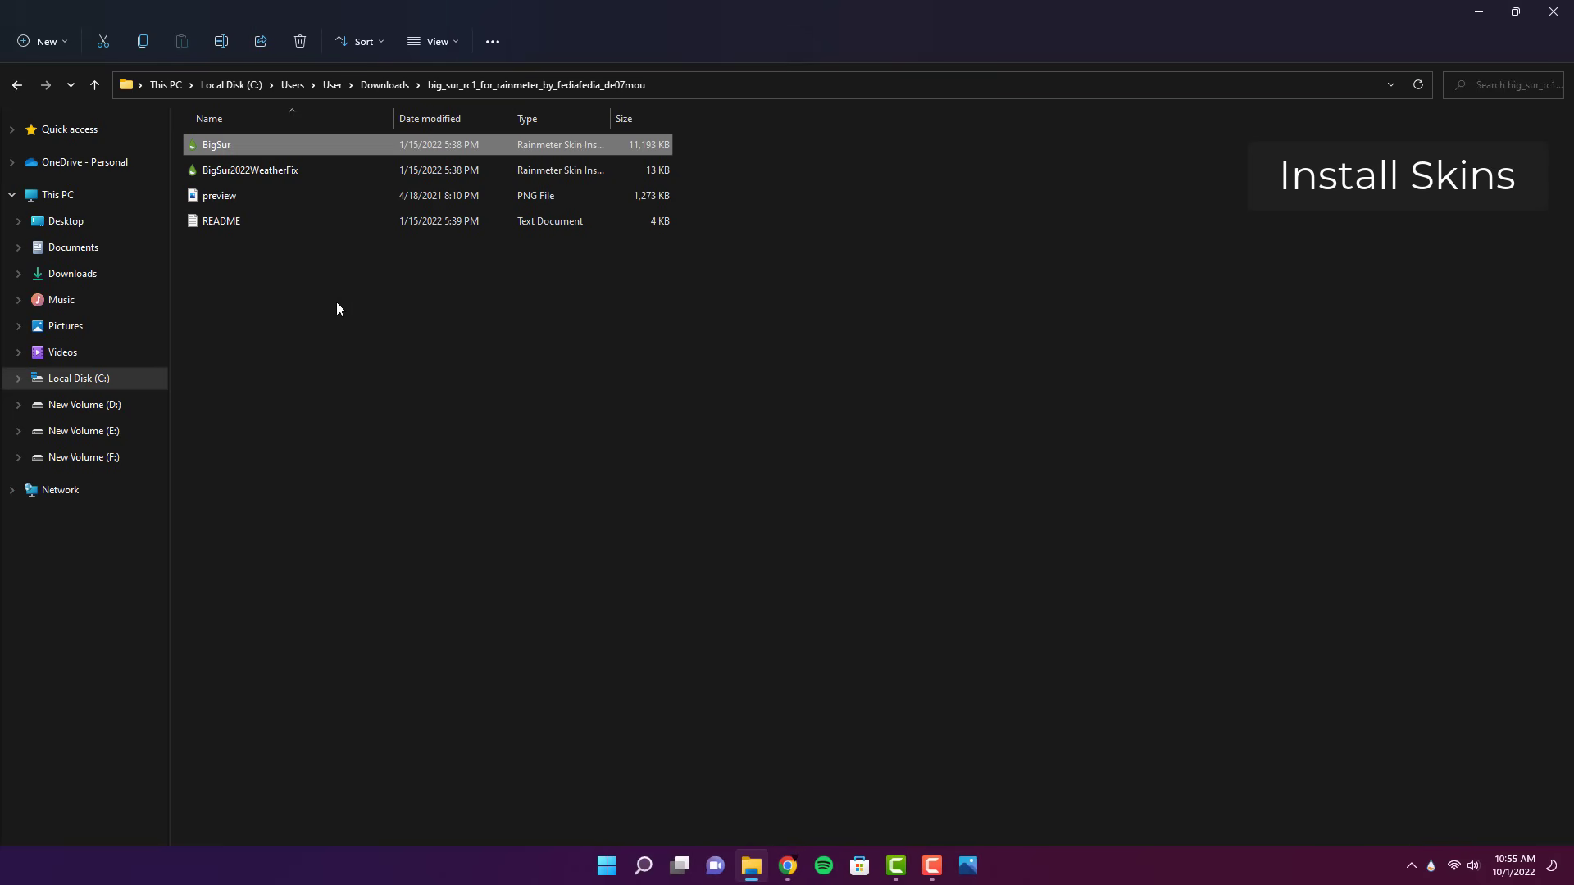
double_click(283, 170)
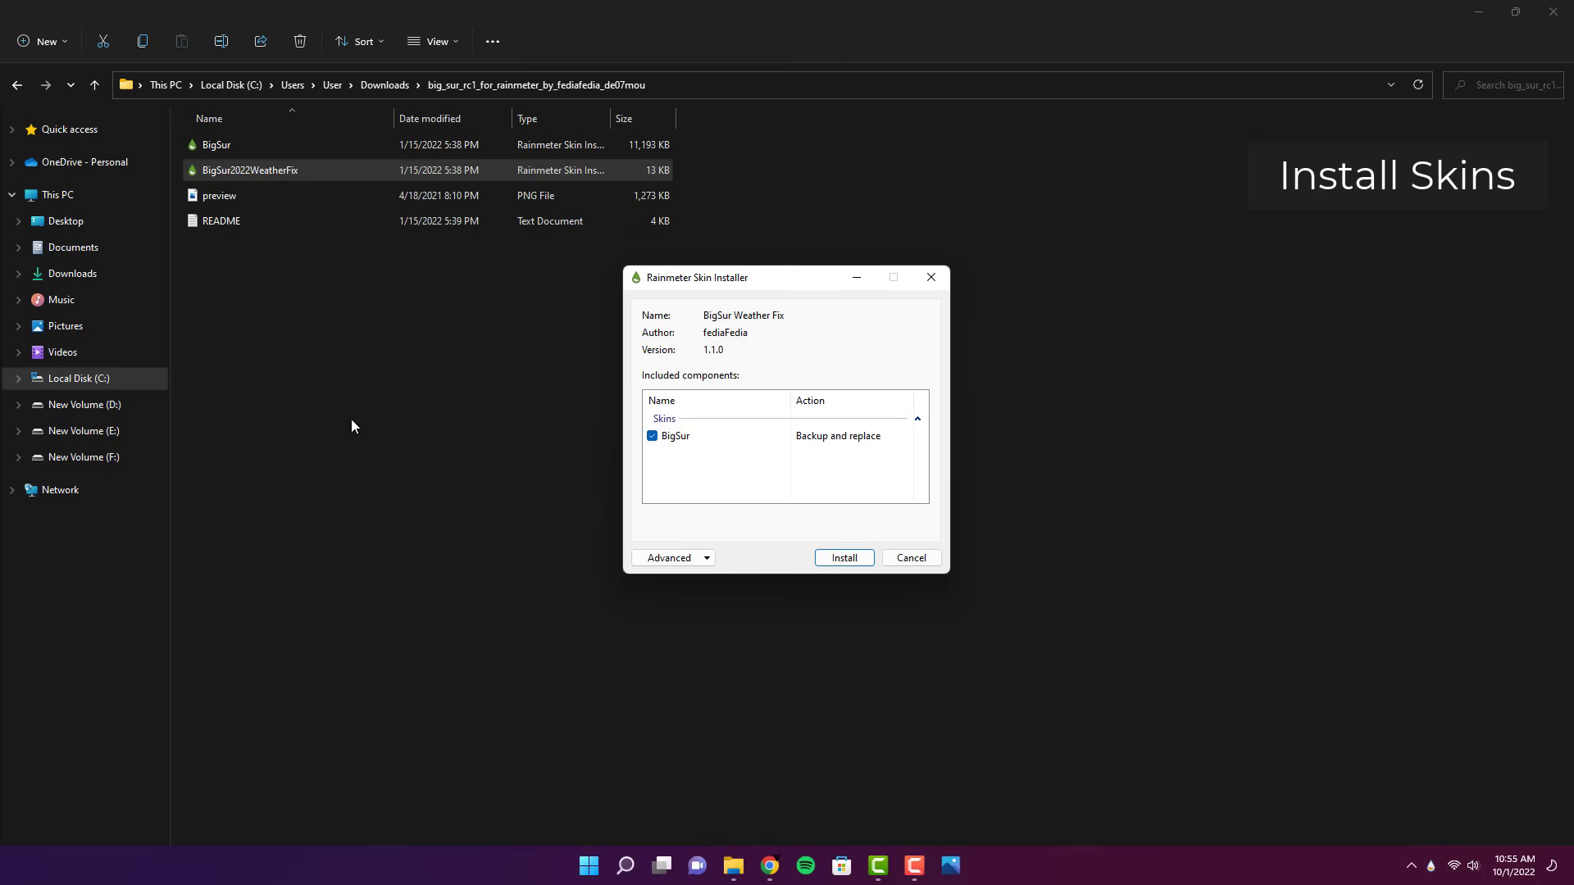
click(844, 557)
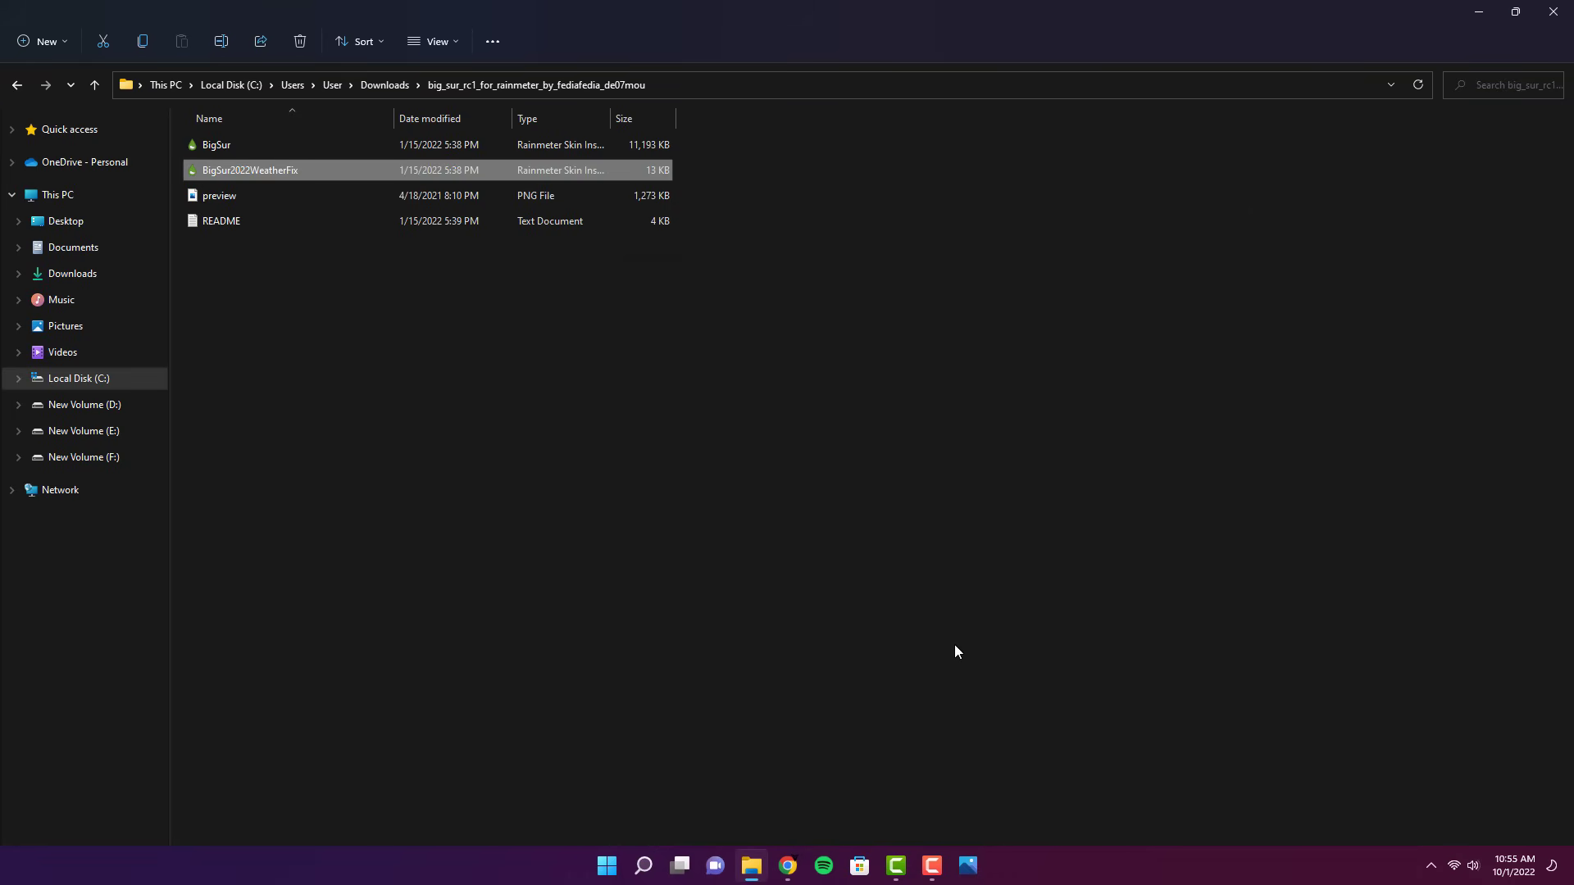
click(1543, 17)
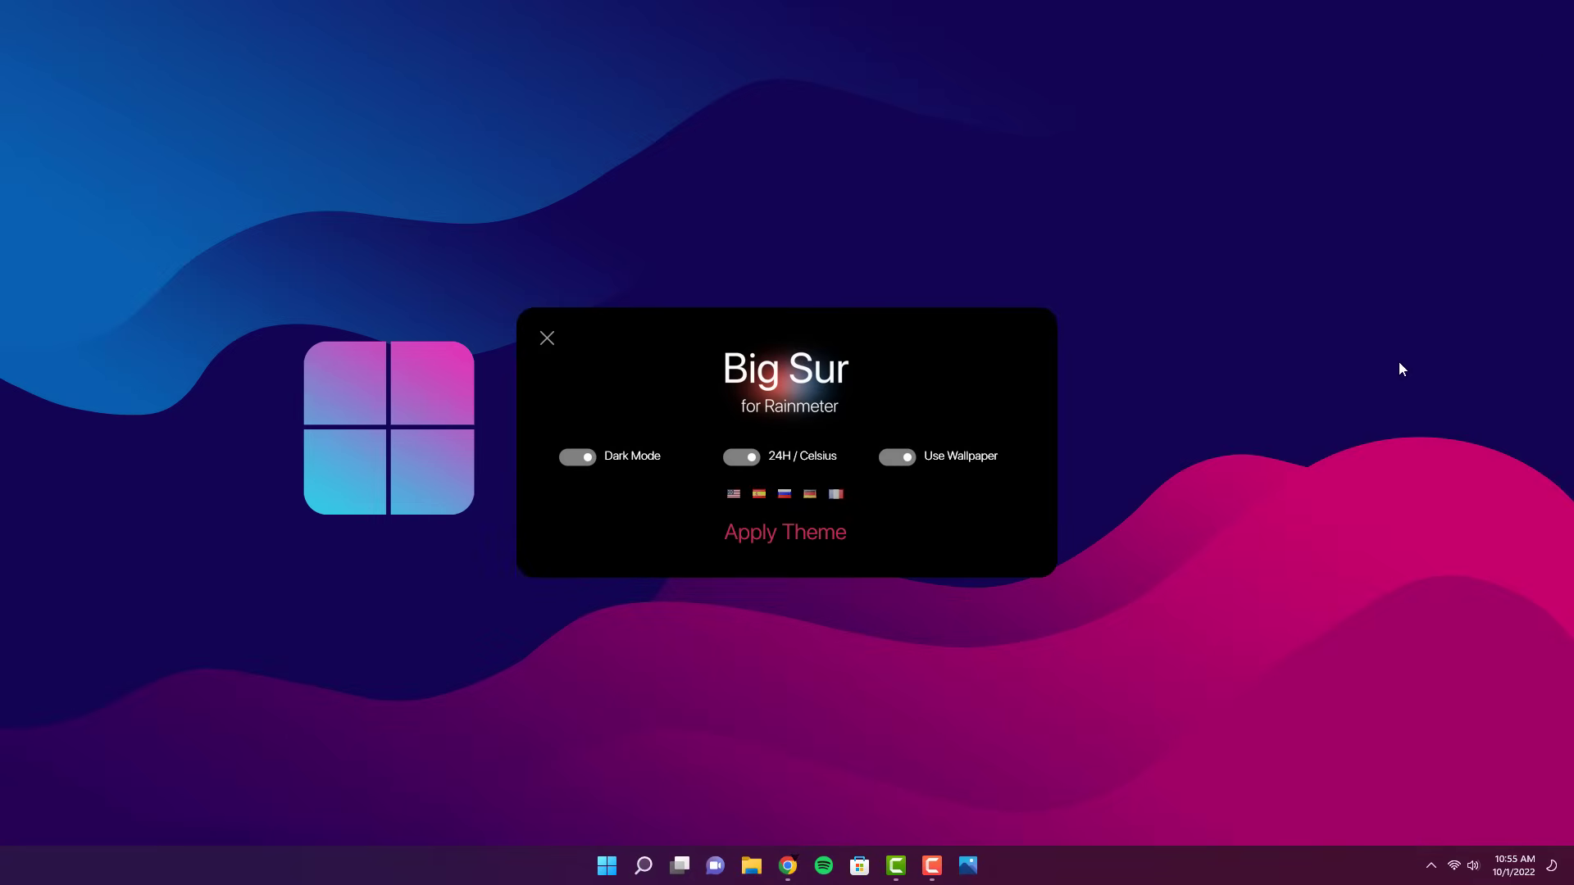
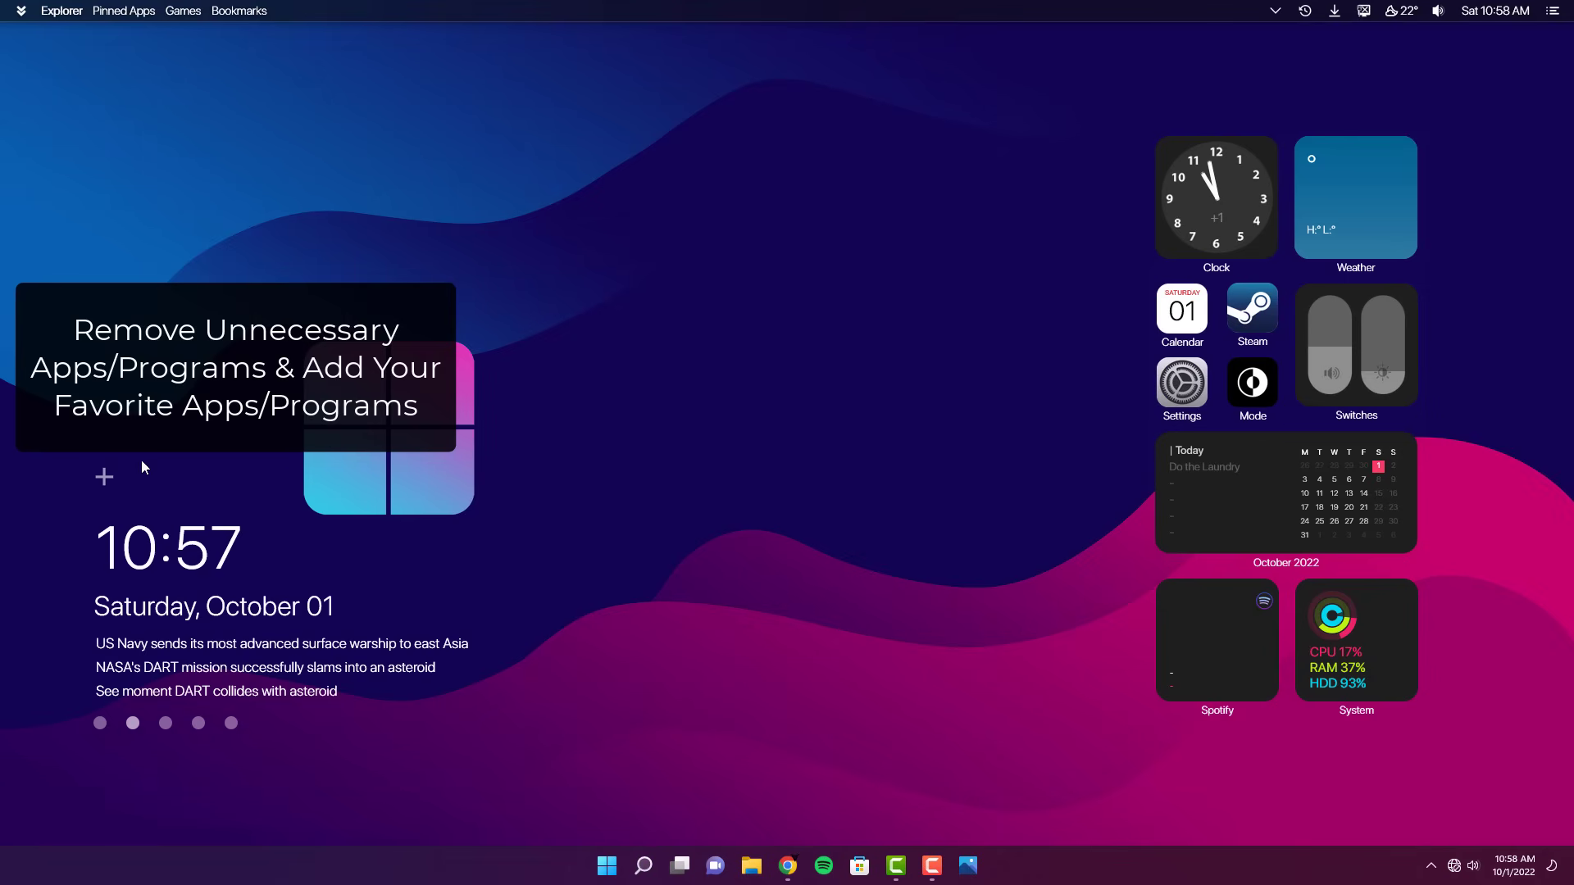
Open the Big Sur item gallery, move it clear of the widgets and add the HDD widget beside the Clock widget
click(105, 478)
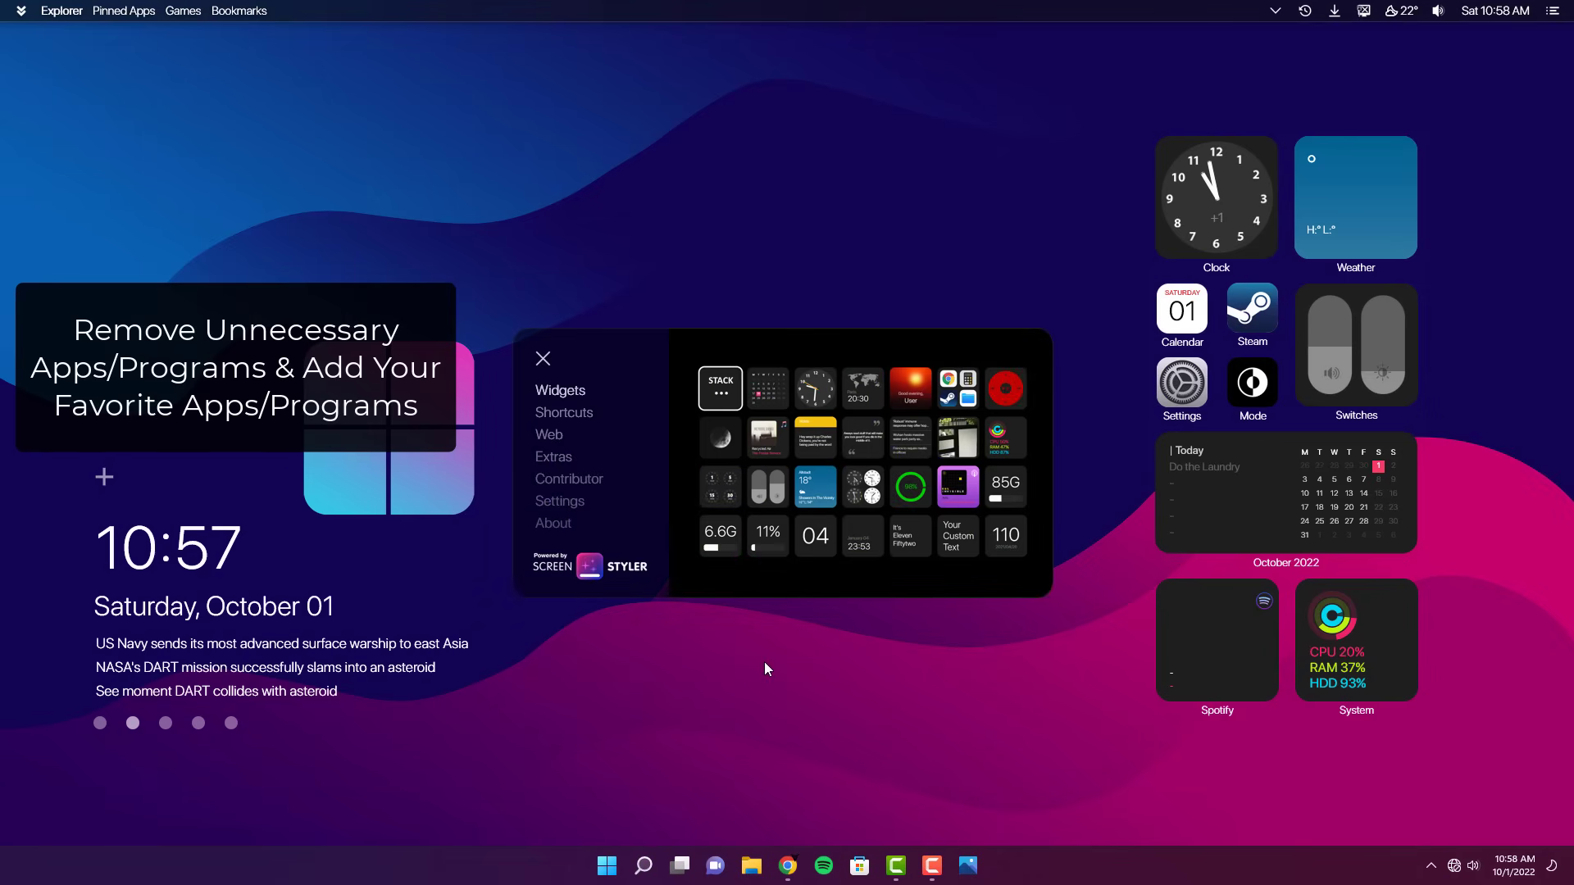
drag(1003, 344, 953, 290)
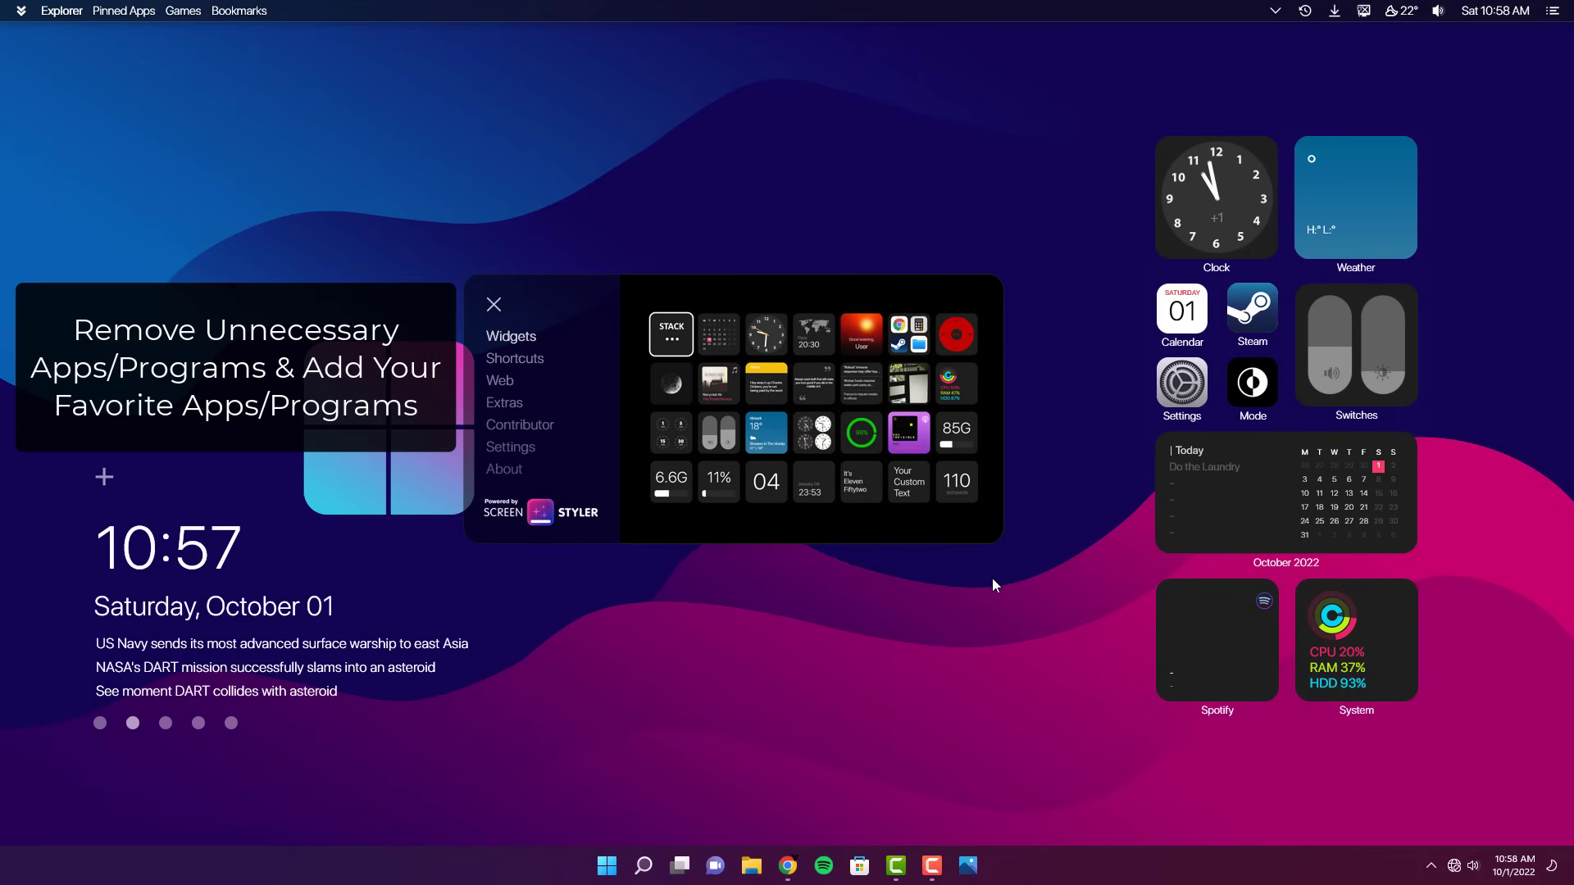
click(967, 438)
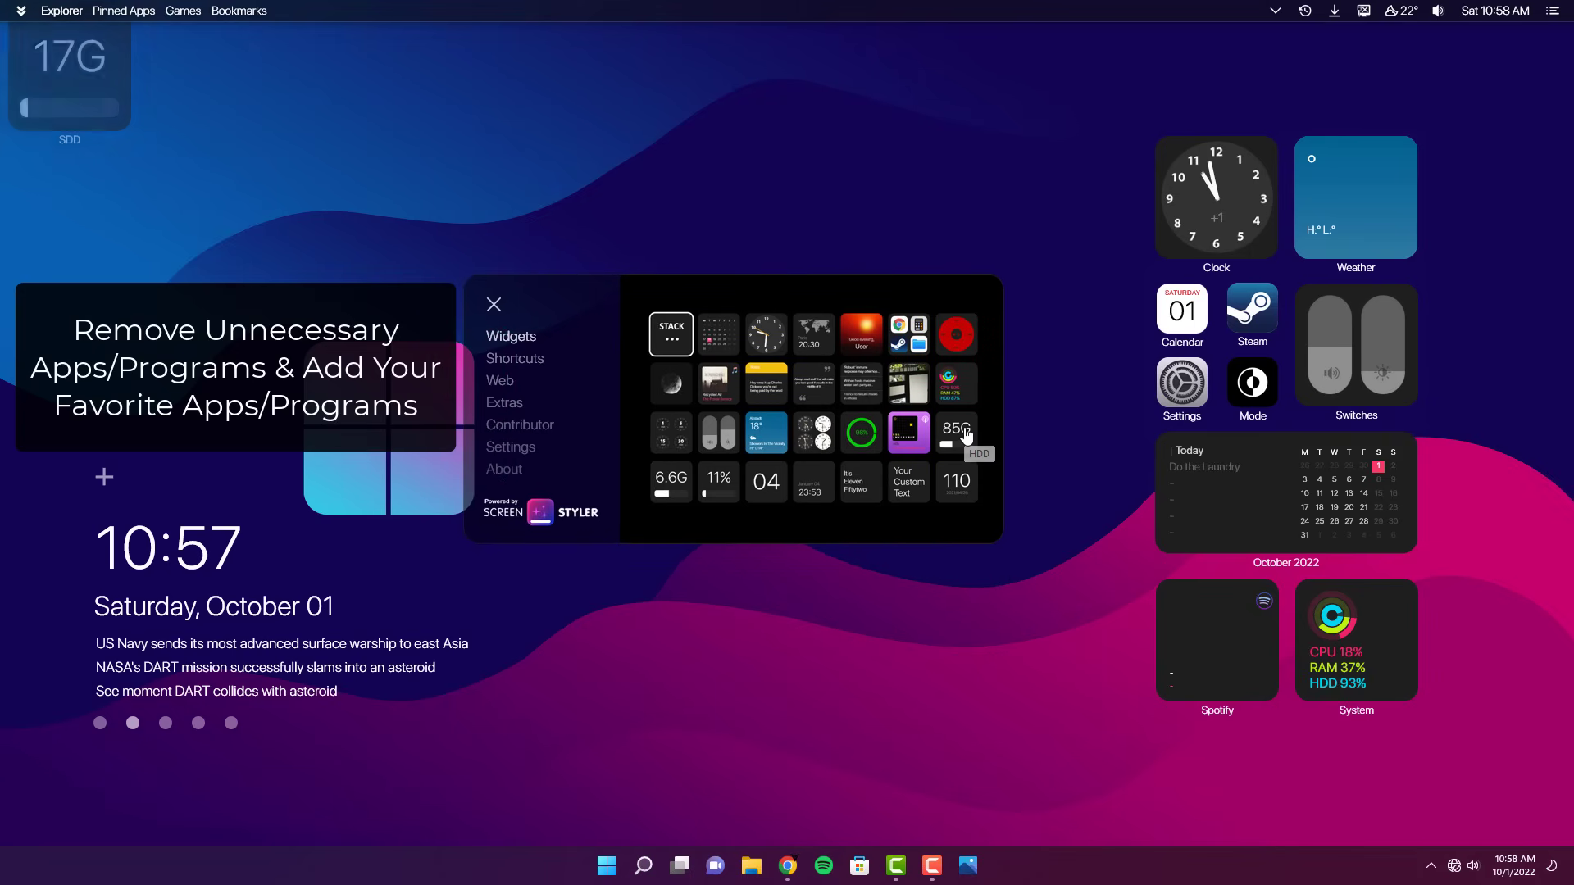
drag(97, 80, 1066, 186)
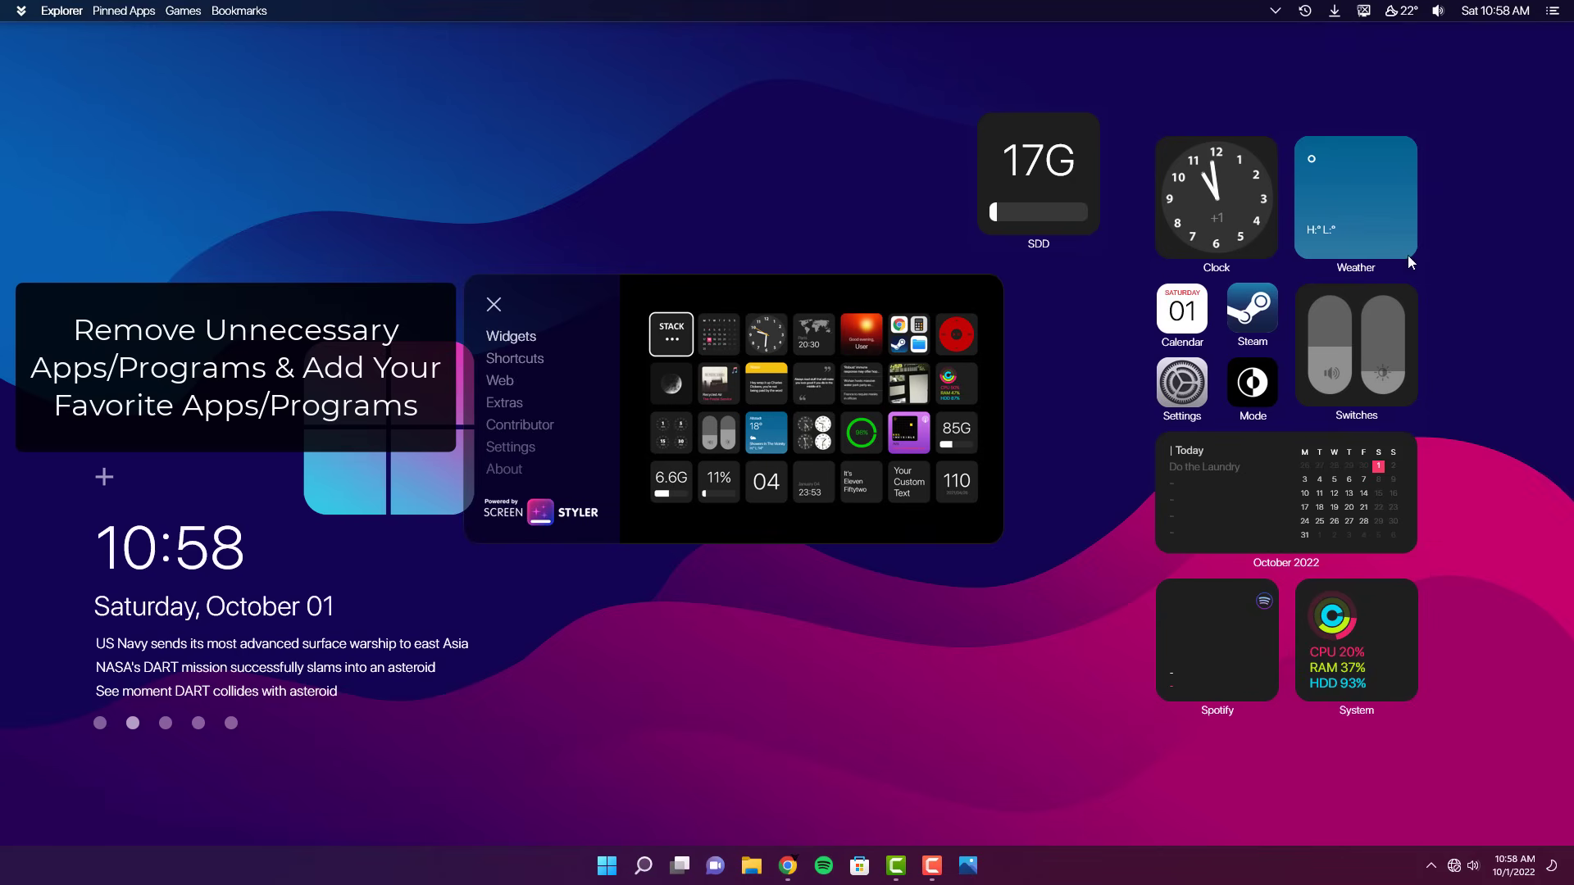
Remove the Weather and Clock widgets, and move the drive-space widget into the Weather widget's former place
right_click(1385, 188)
click(1441, 234)
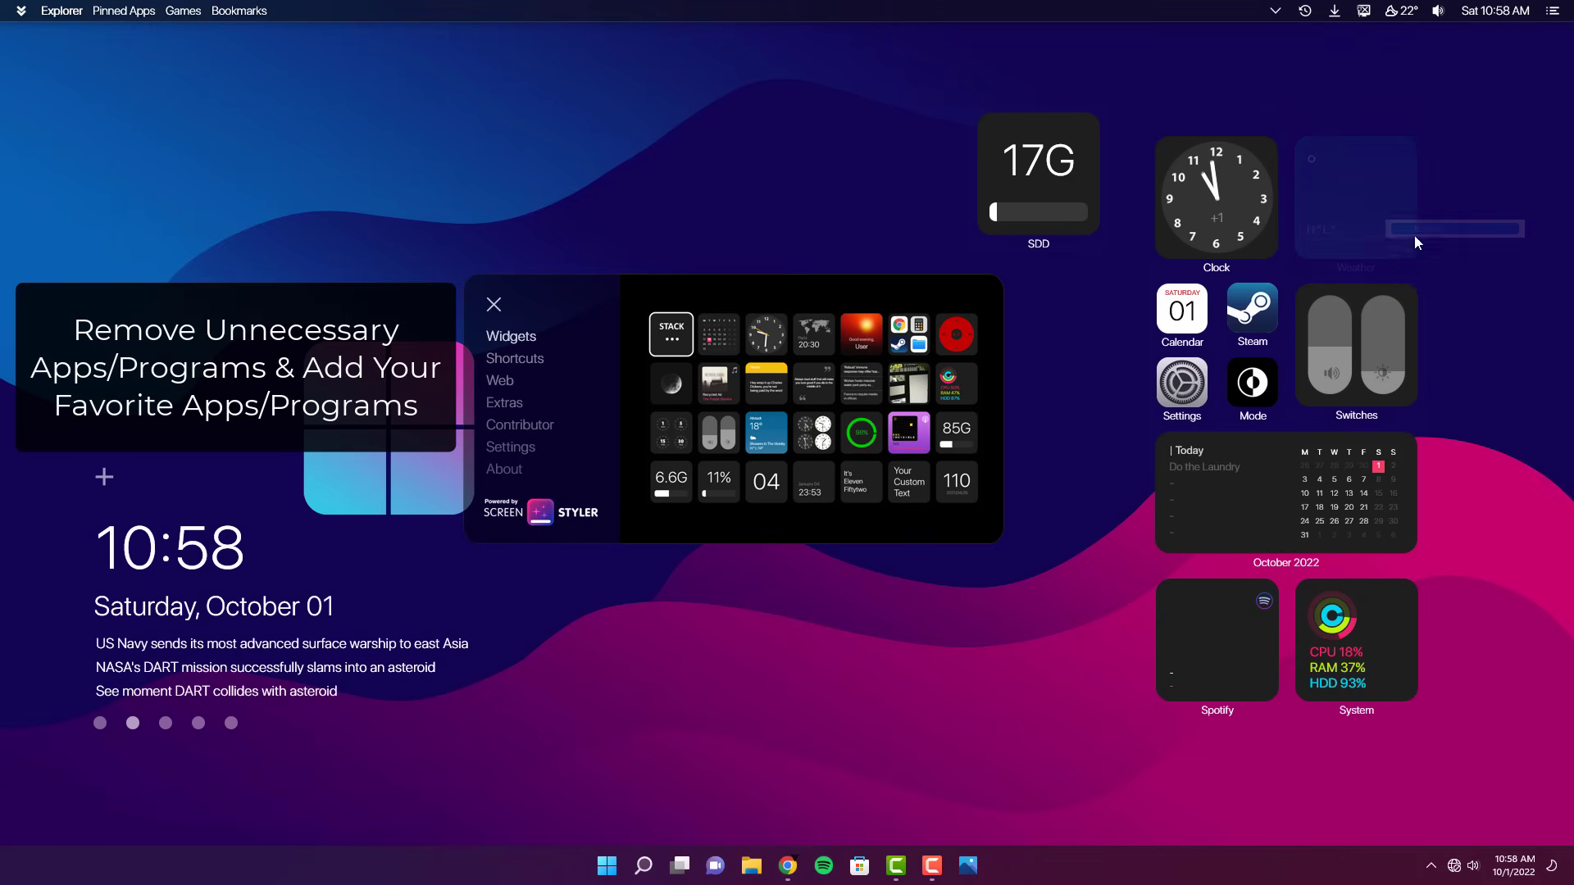
drag(1082, 146, 1391, 166)
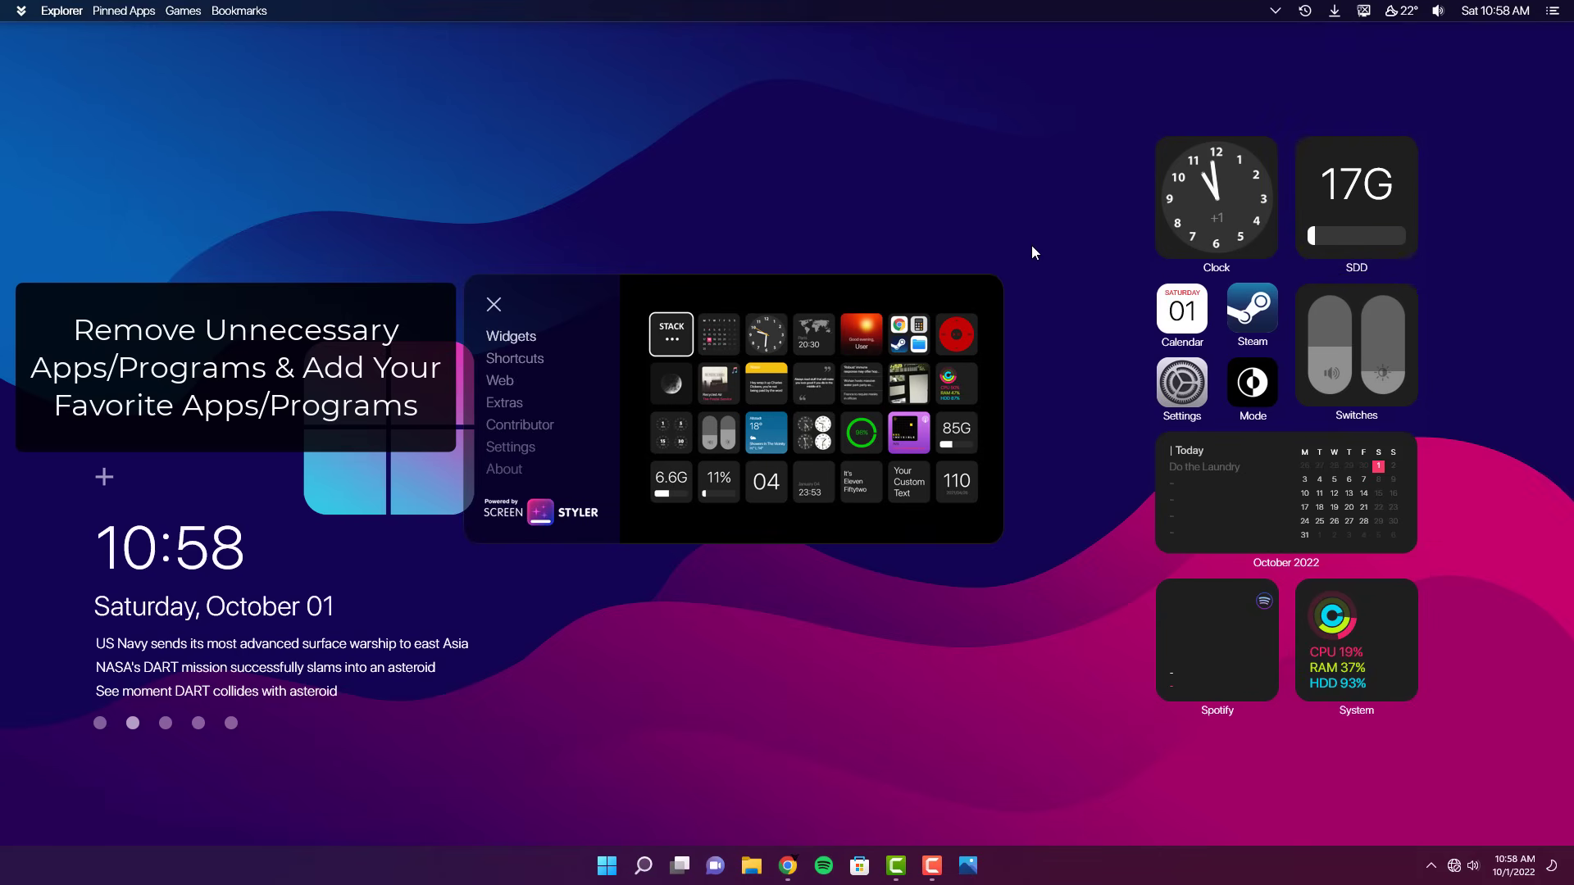
right_click(1196, 174)
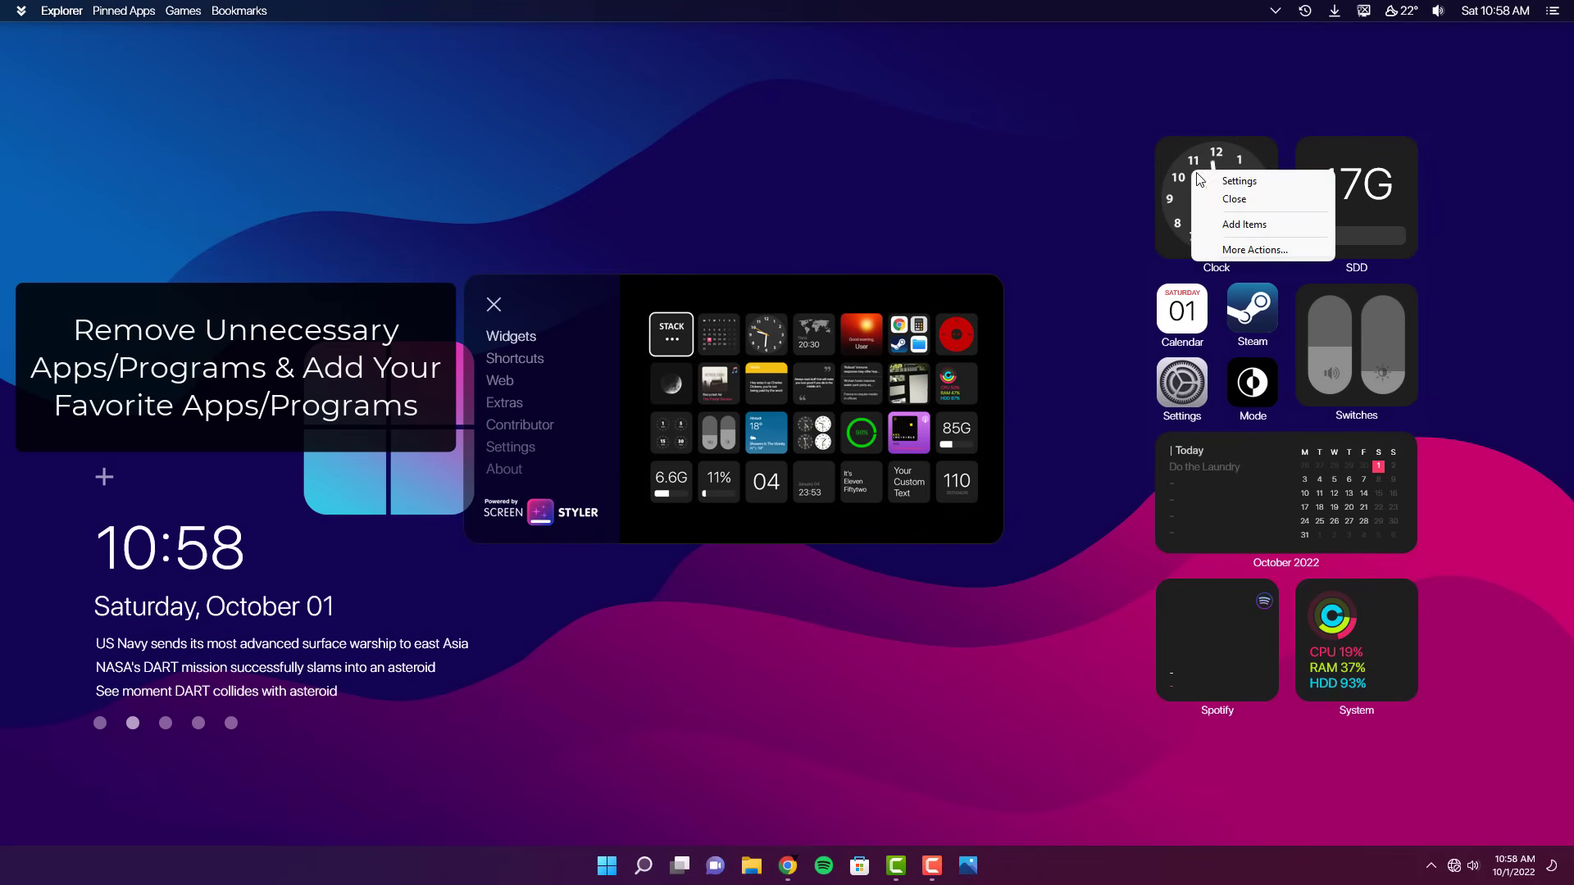
click(1235, 199)
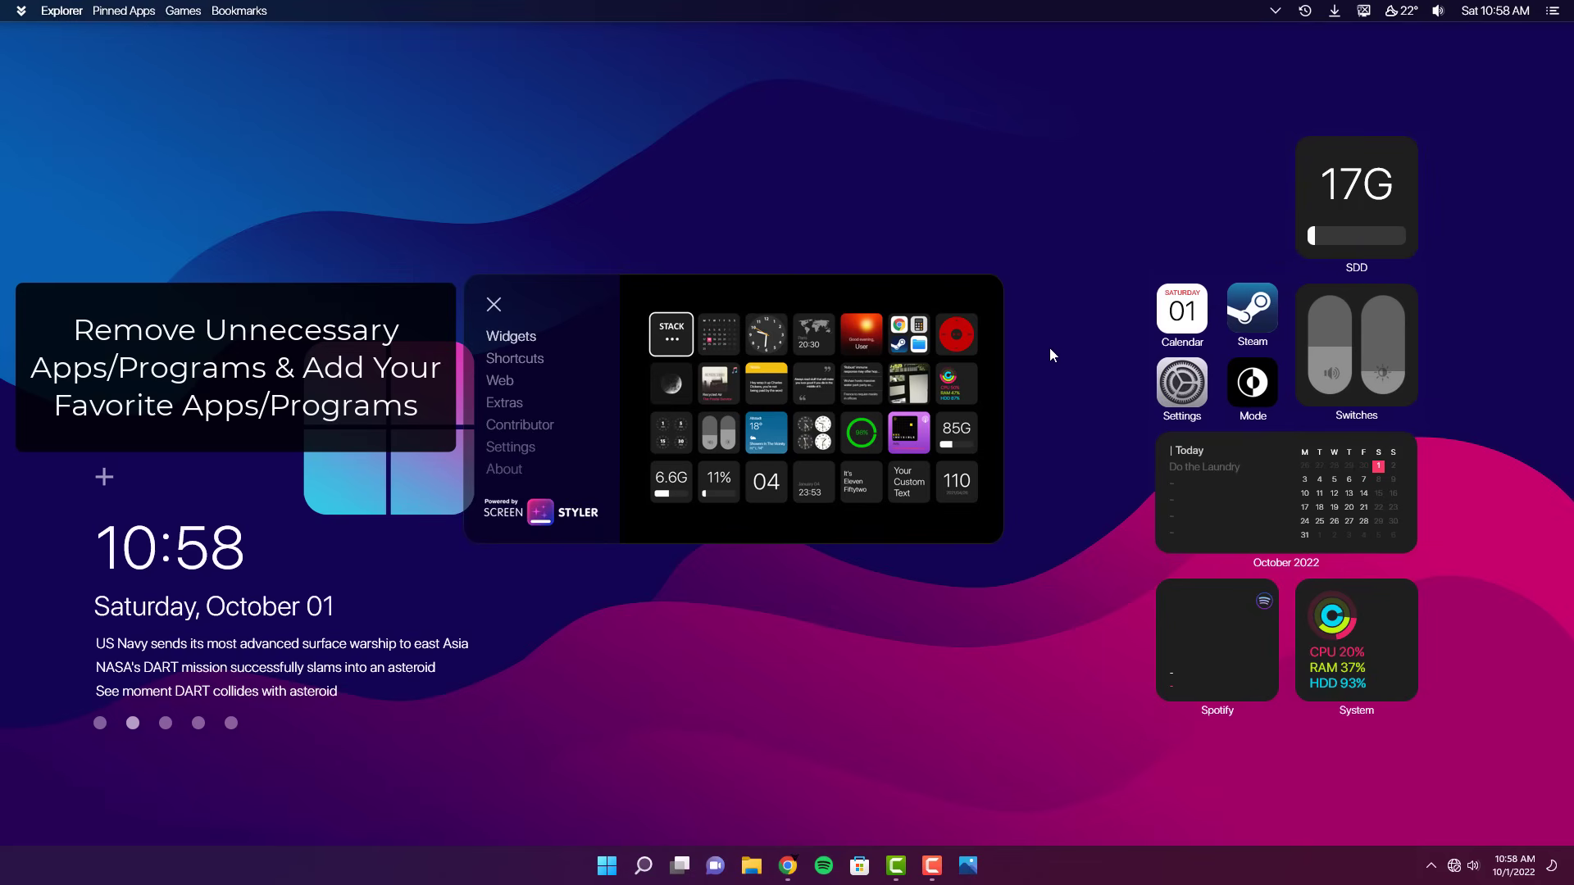
Add app shortcuts for Word, Powerpoint, Lightroom, Photoshop, Spotify, Zoom and Edge, plus the Facebook web shortcut
click(529, 358)
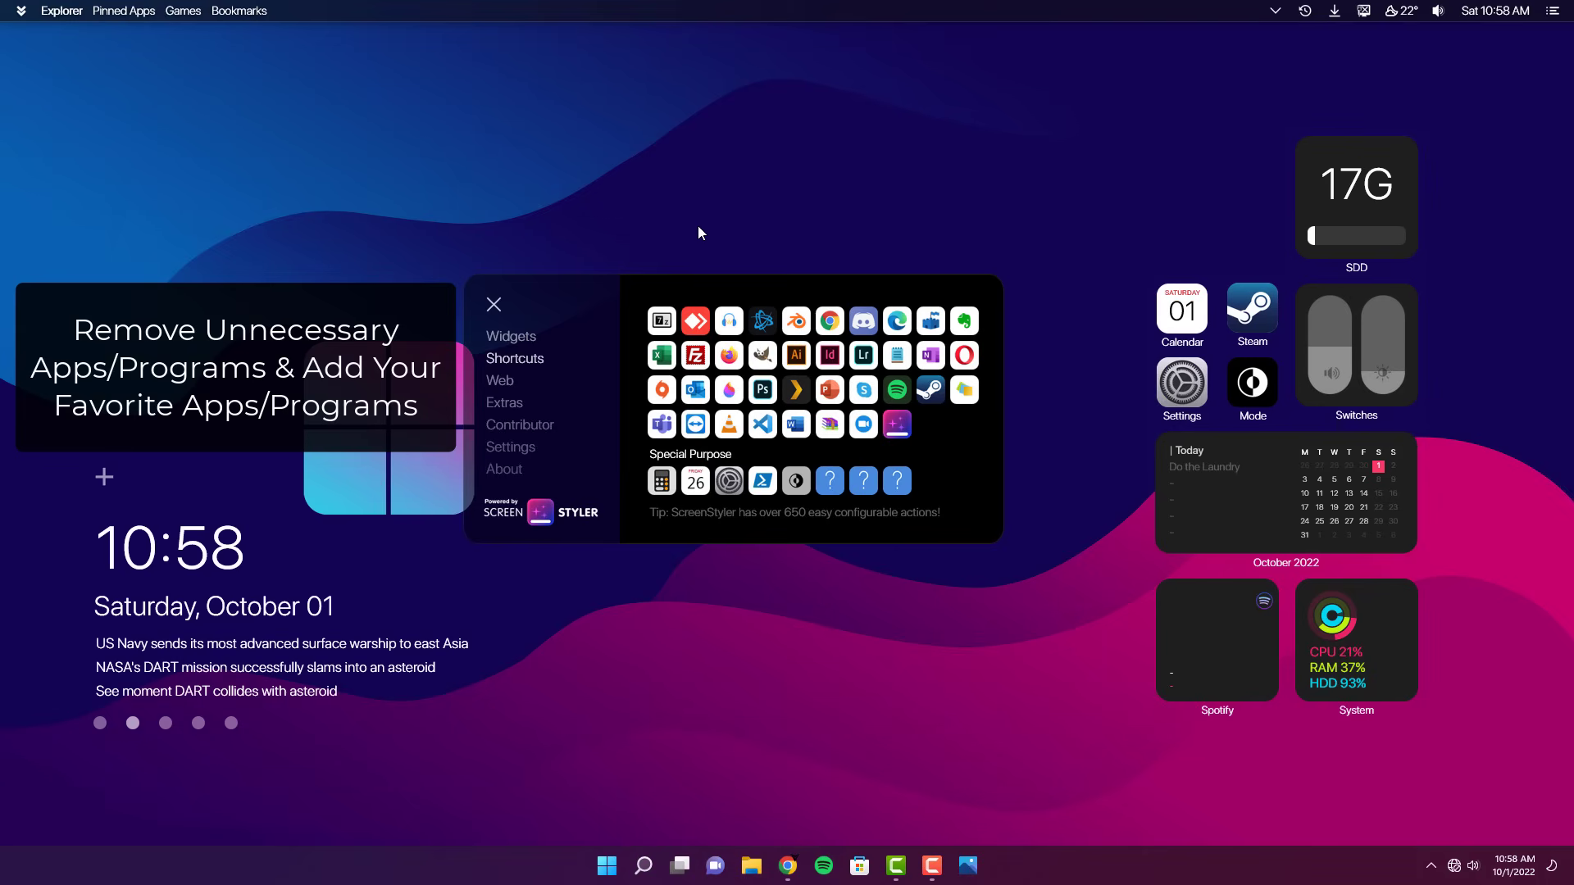
click(800, 428)
click(831, 392)
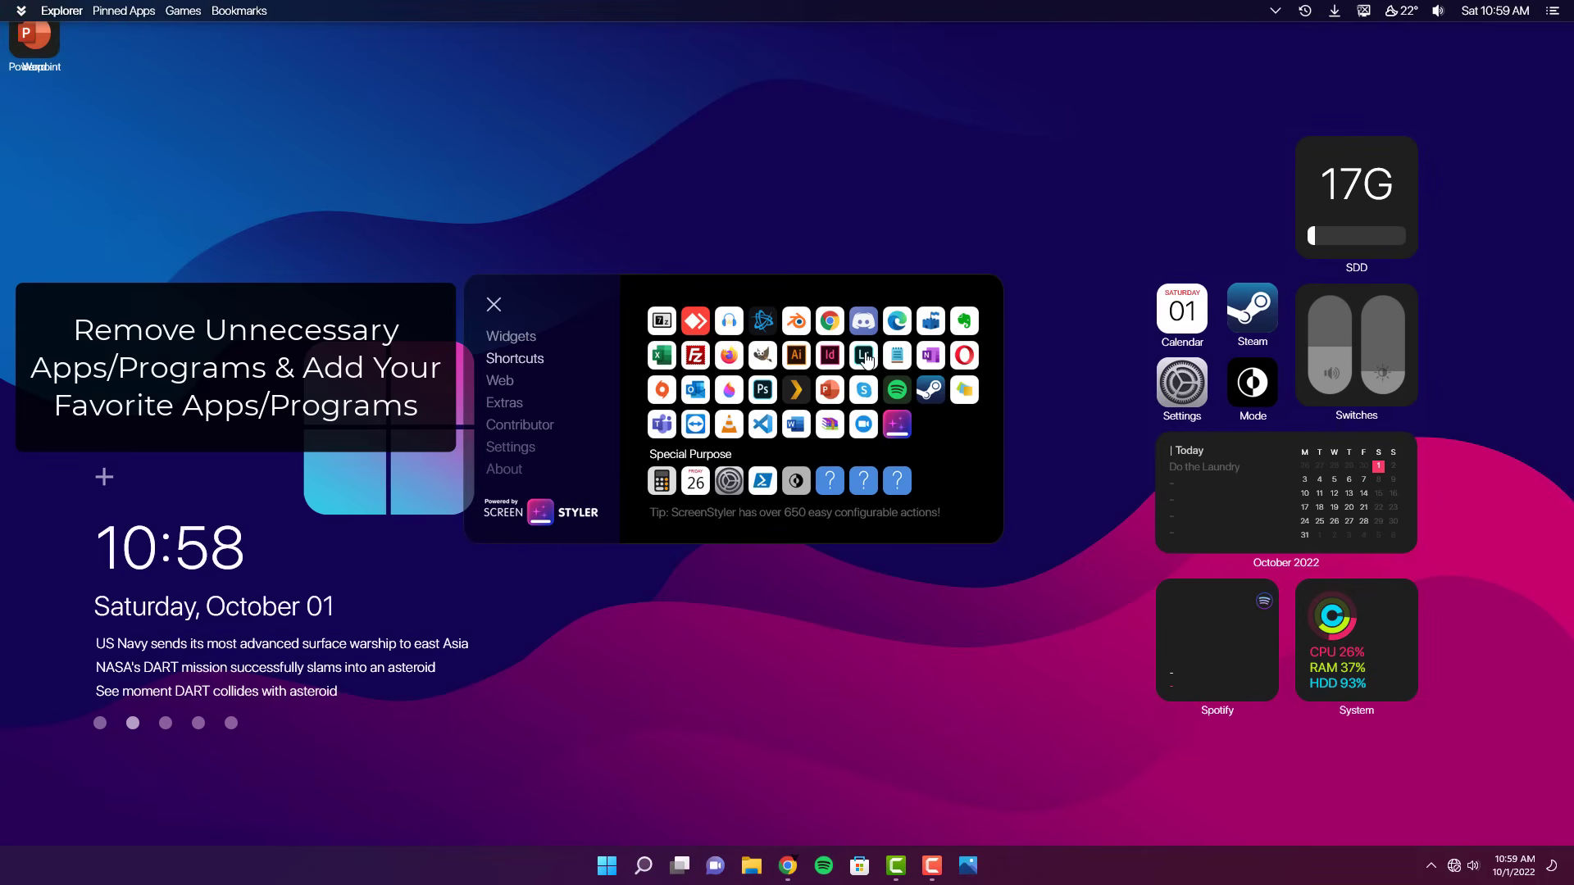
click(867, 360)
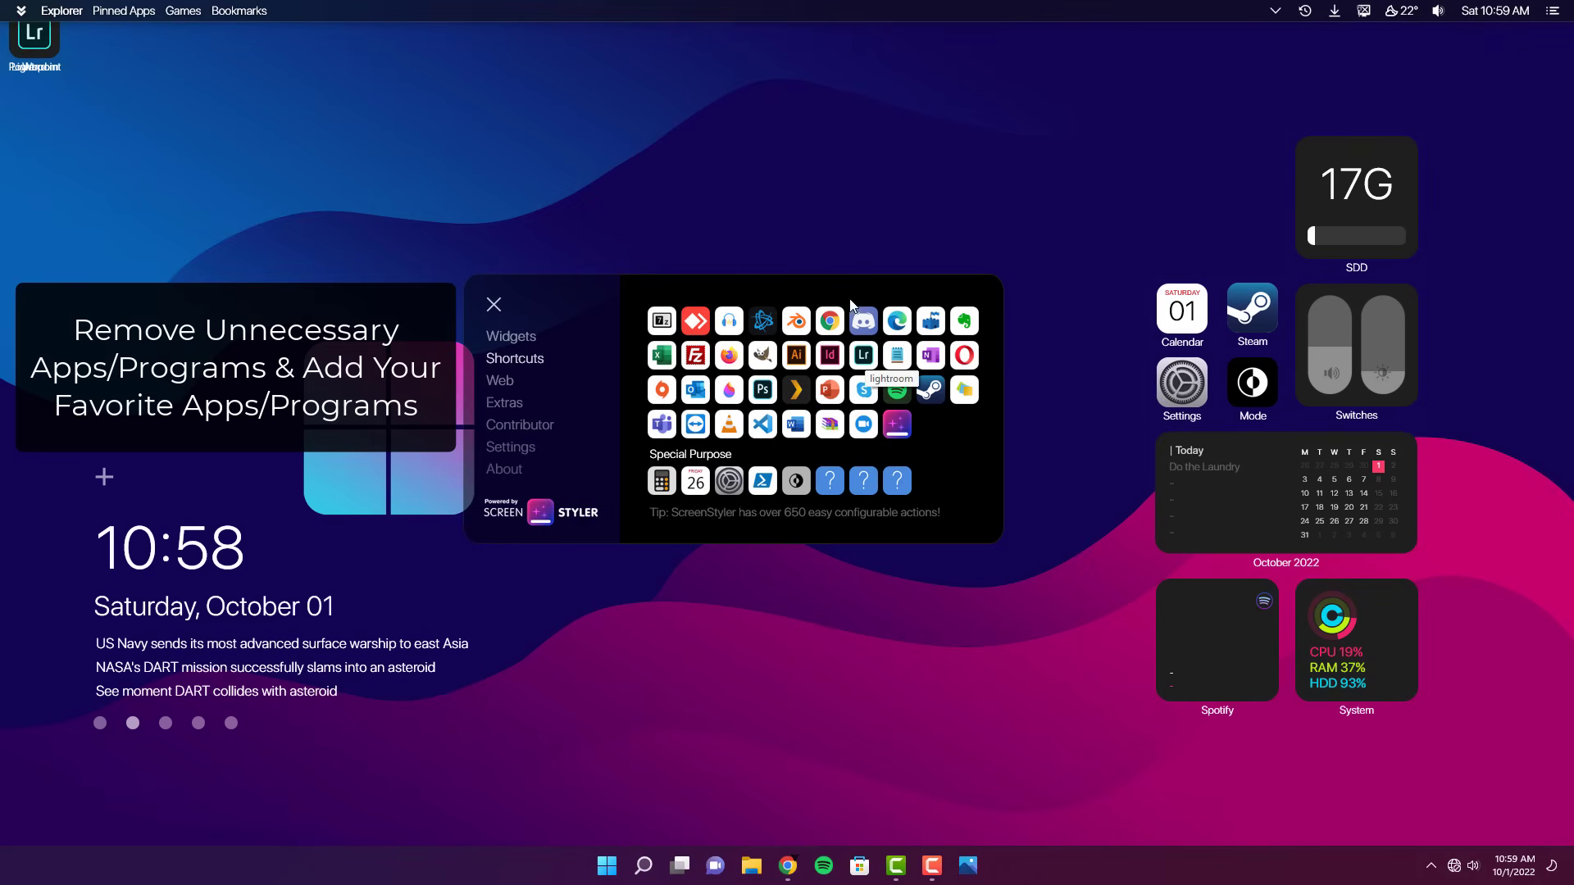
click(761, 391)
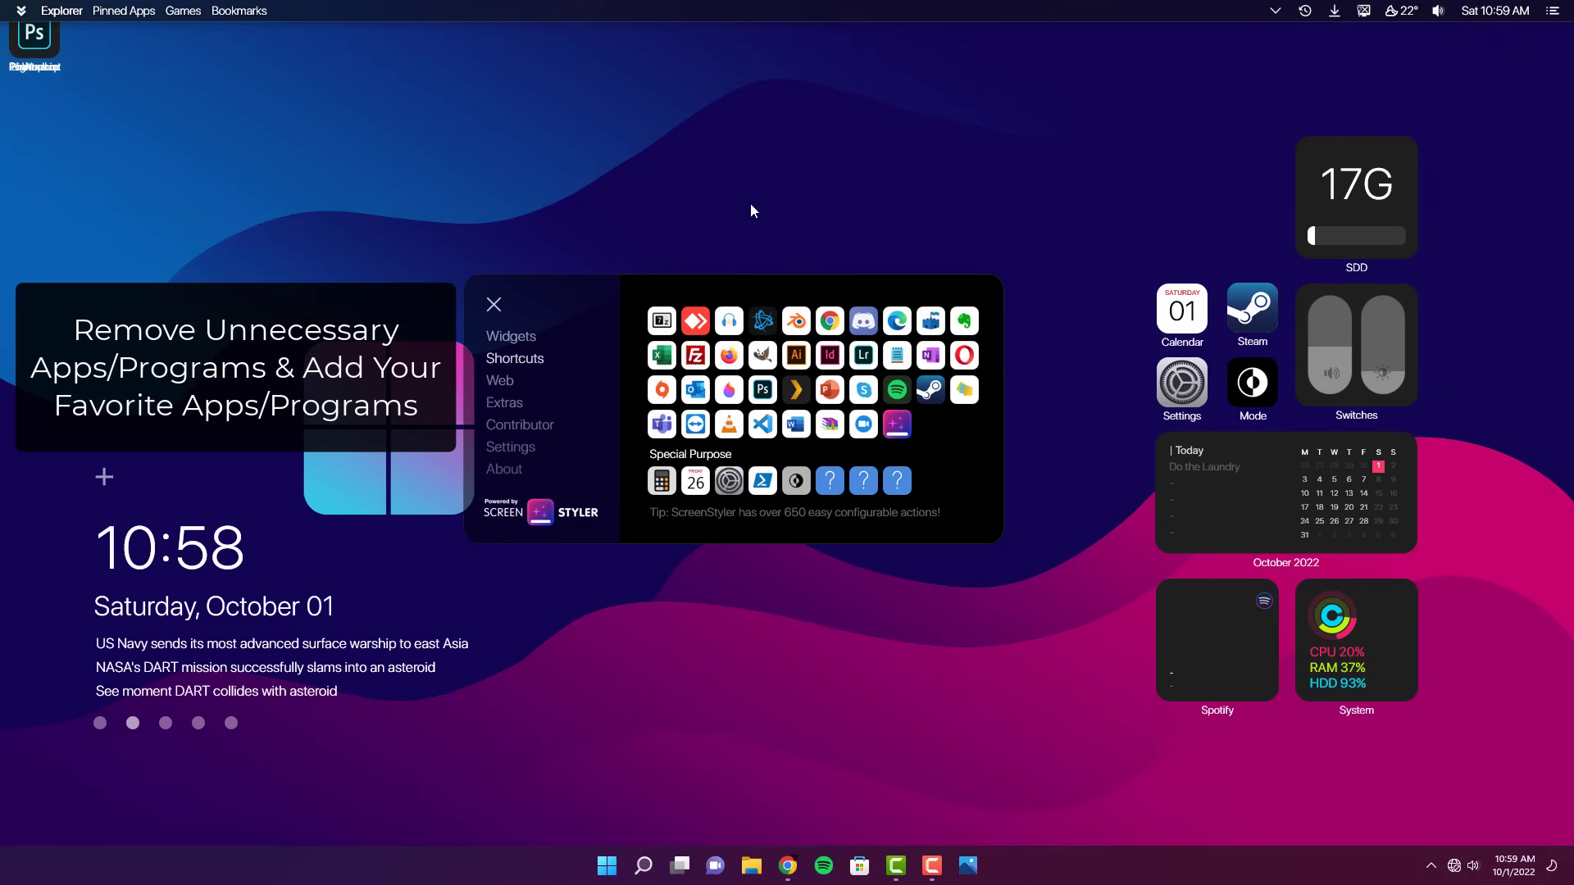
click(897, 391)
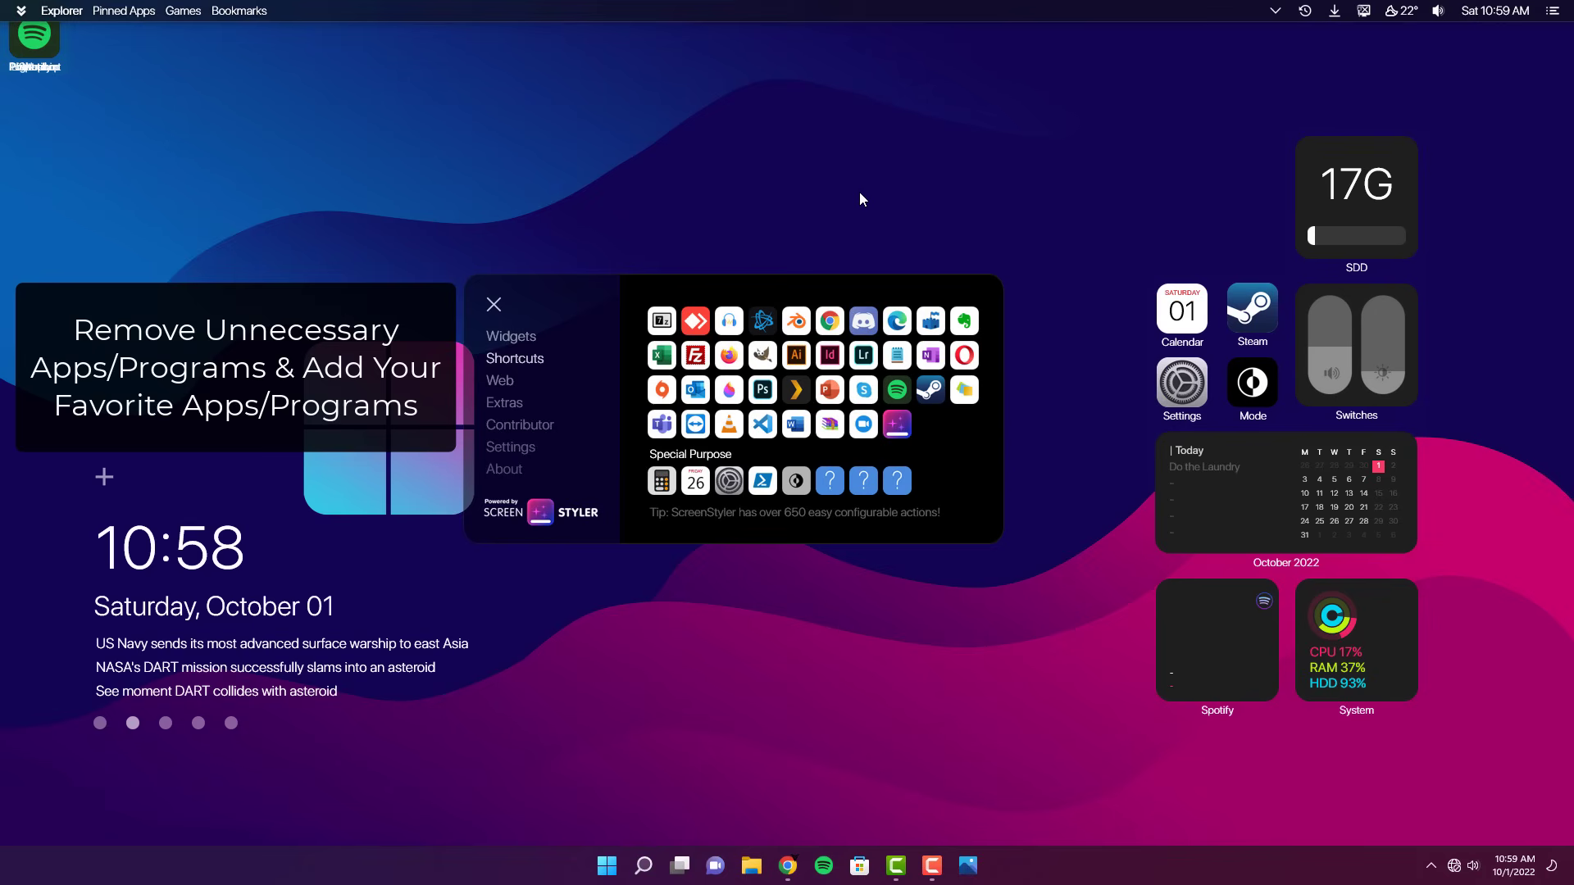
click(863, 424)
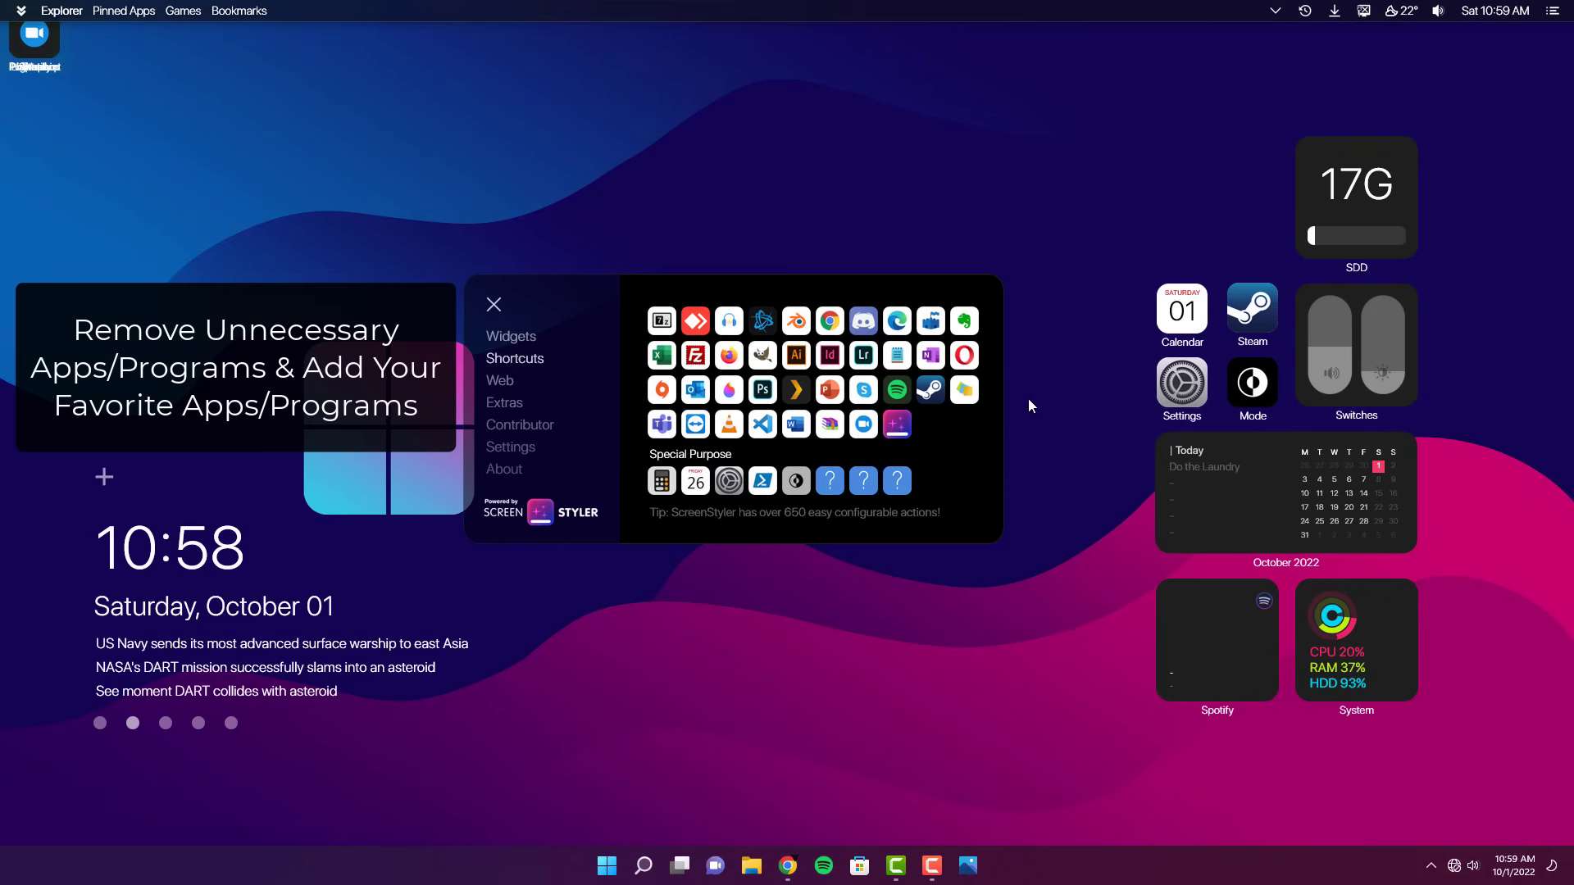
click(897, 322)
click(502, 381)
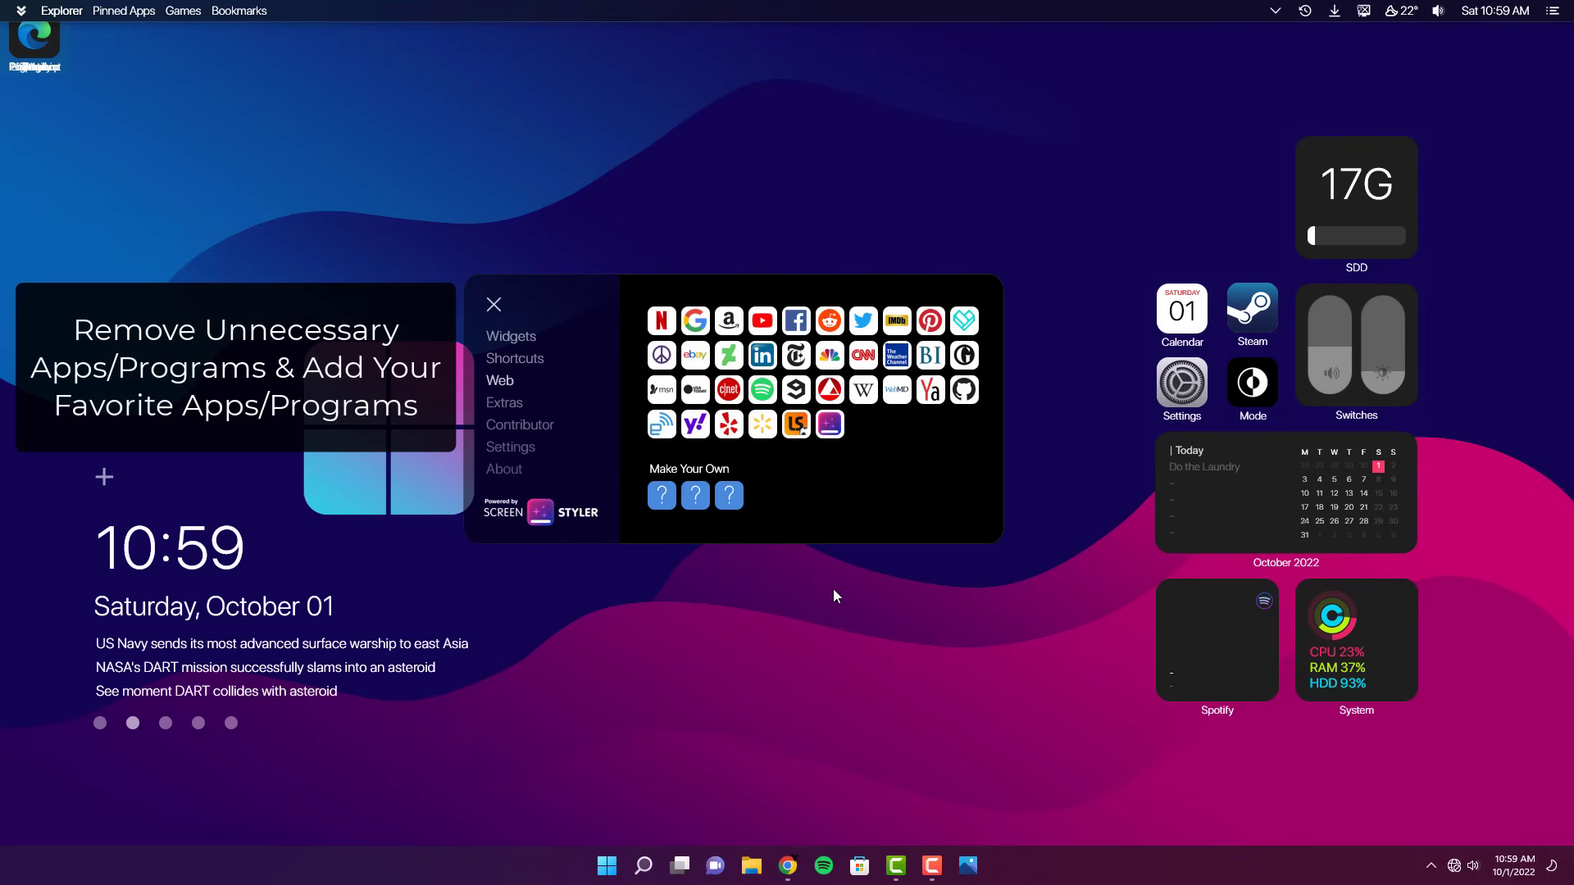
click(798, 321)
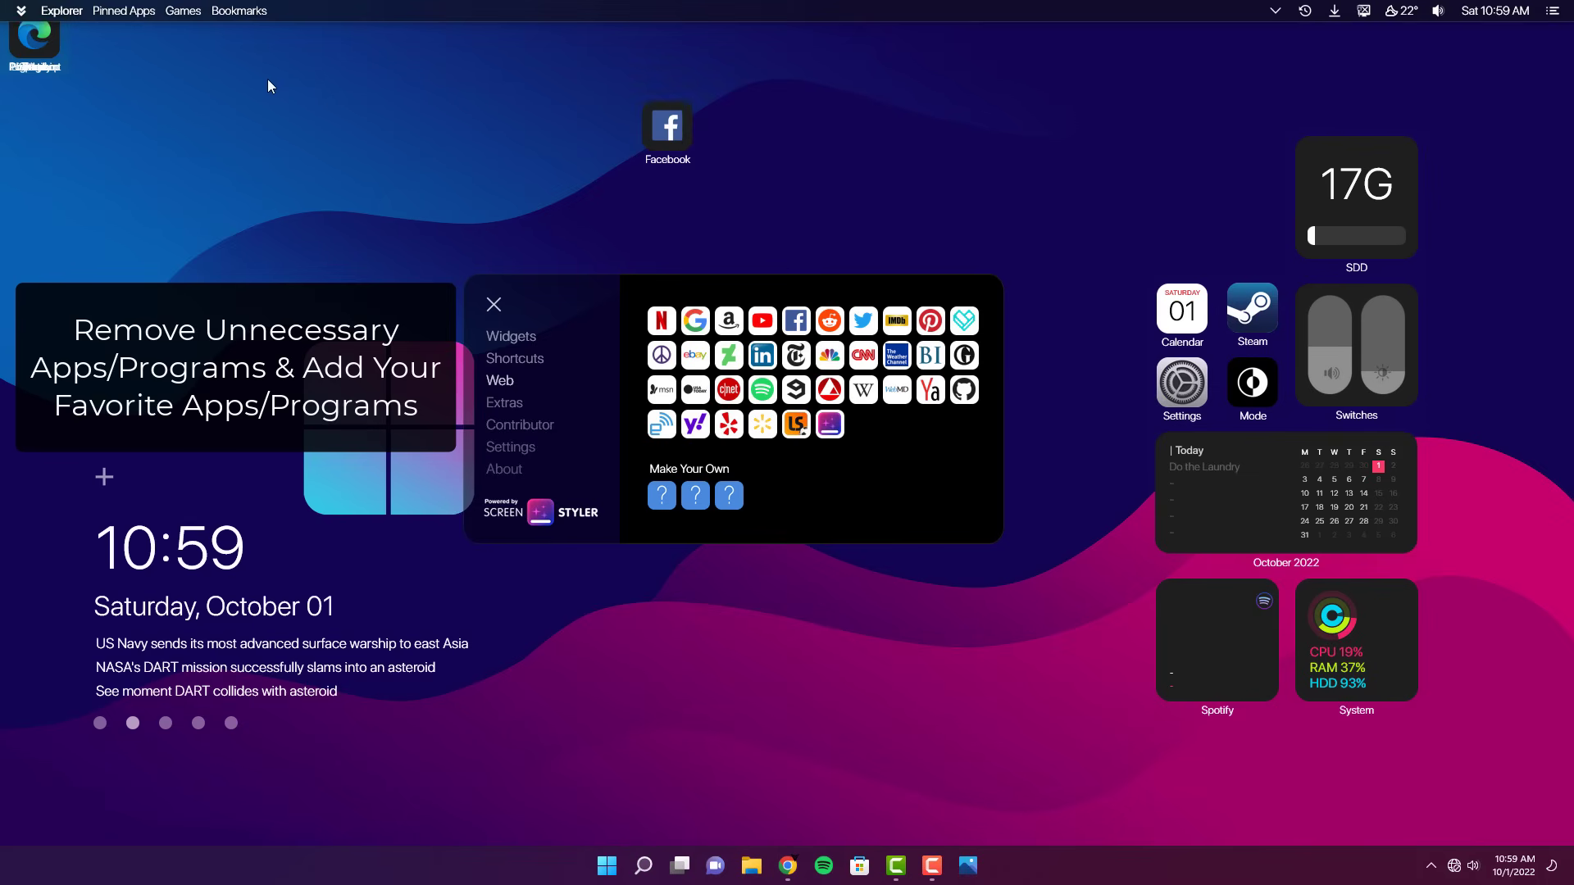
Spread the stacked Edge, Zoom, Spotify, Photoshop, Lightroom and Powerpoint shortcuts out over the free desktop area above the gallery
drag(47, 49, 833, 125)
drag(35, 36, 811, 196)
drag(33, 49, 564, 168)
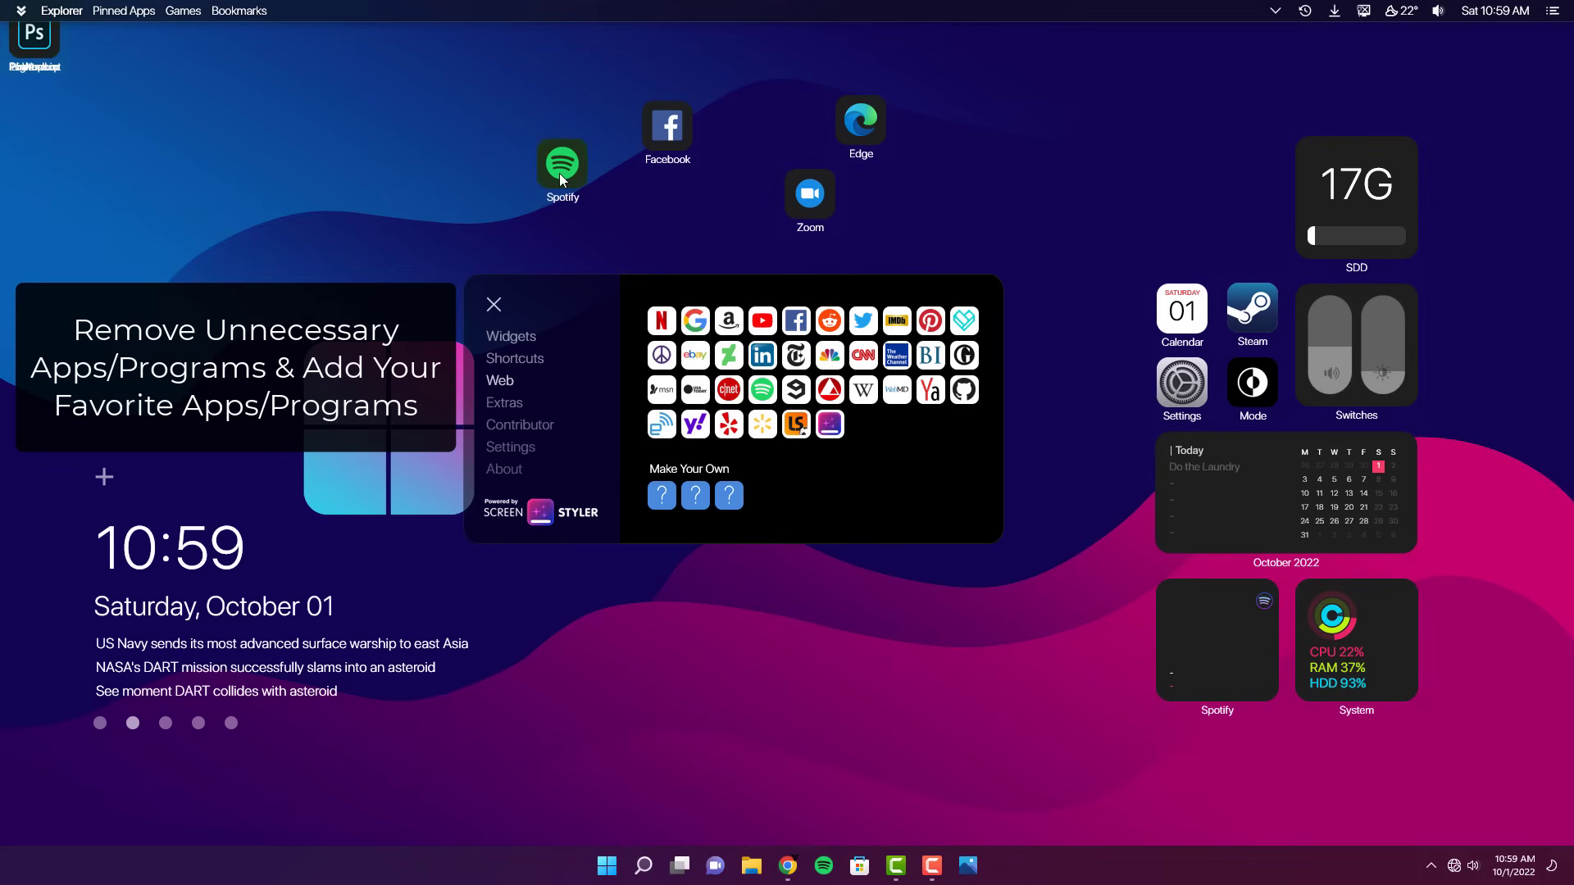
drag(34, 41, 471, 187)
drag(37, 45, 497, 103)
drag(34, 41, 1023, 189)
Arrange Word, Powerpoint, Lightroom and Photoshop in a two-by-two block beside the drive-space widget, above Calendar and Steam
drag(51, 45, 1190, 168)
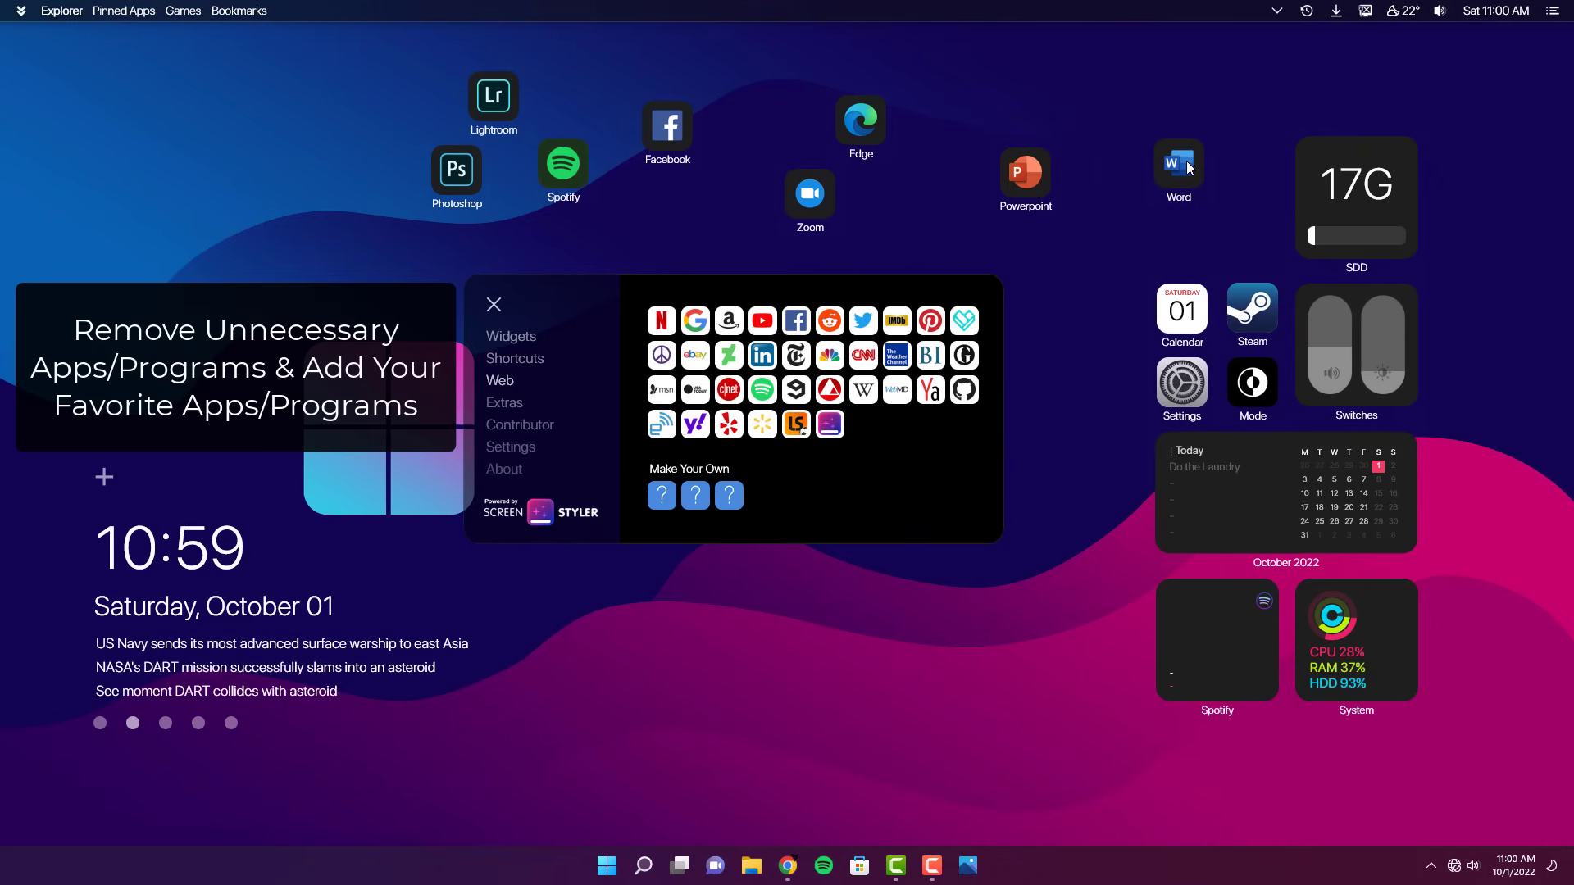
drag(1039, 185, 1256, 172)
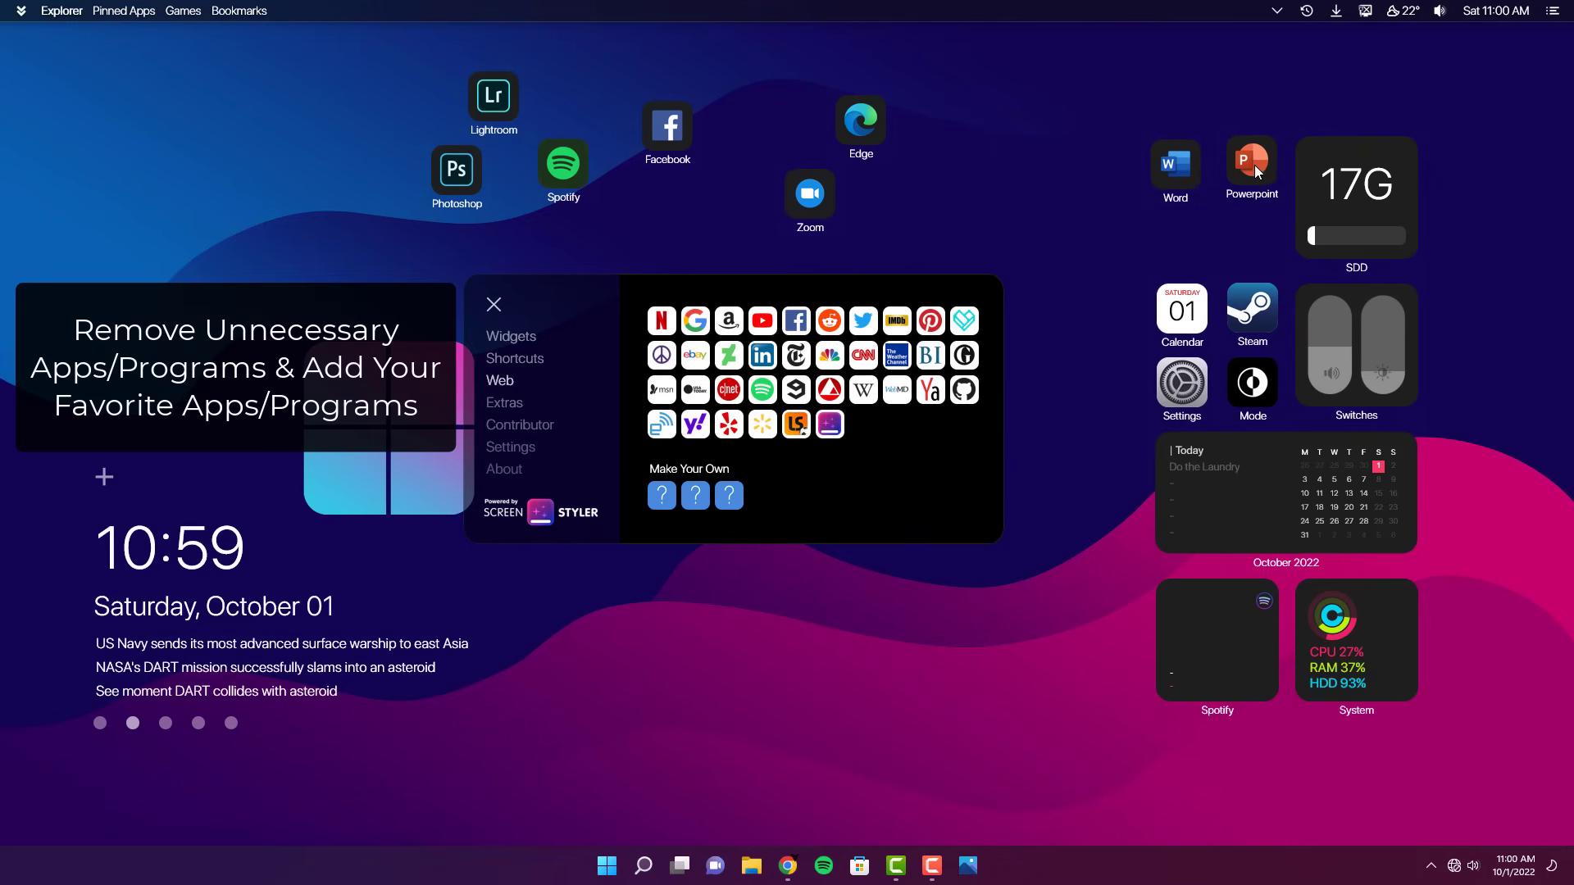
drag(493, 96, 1181, 242)
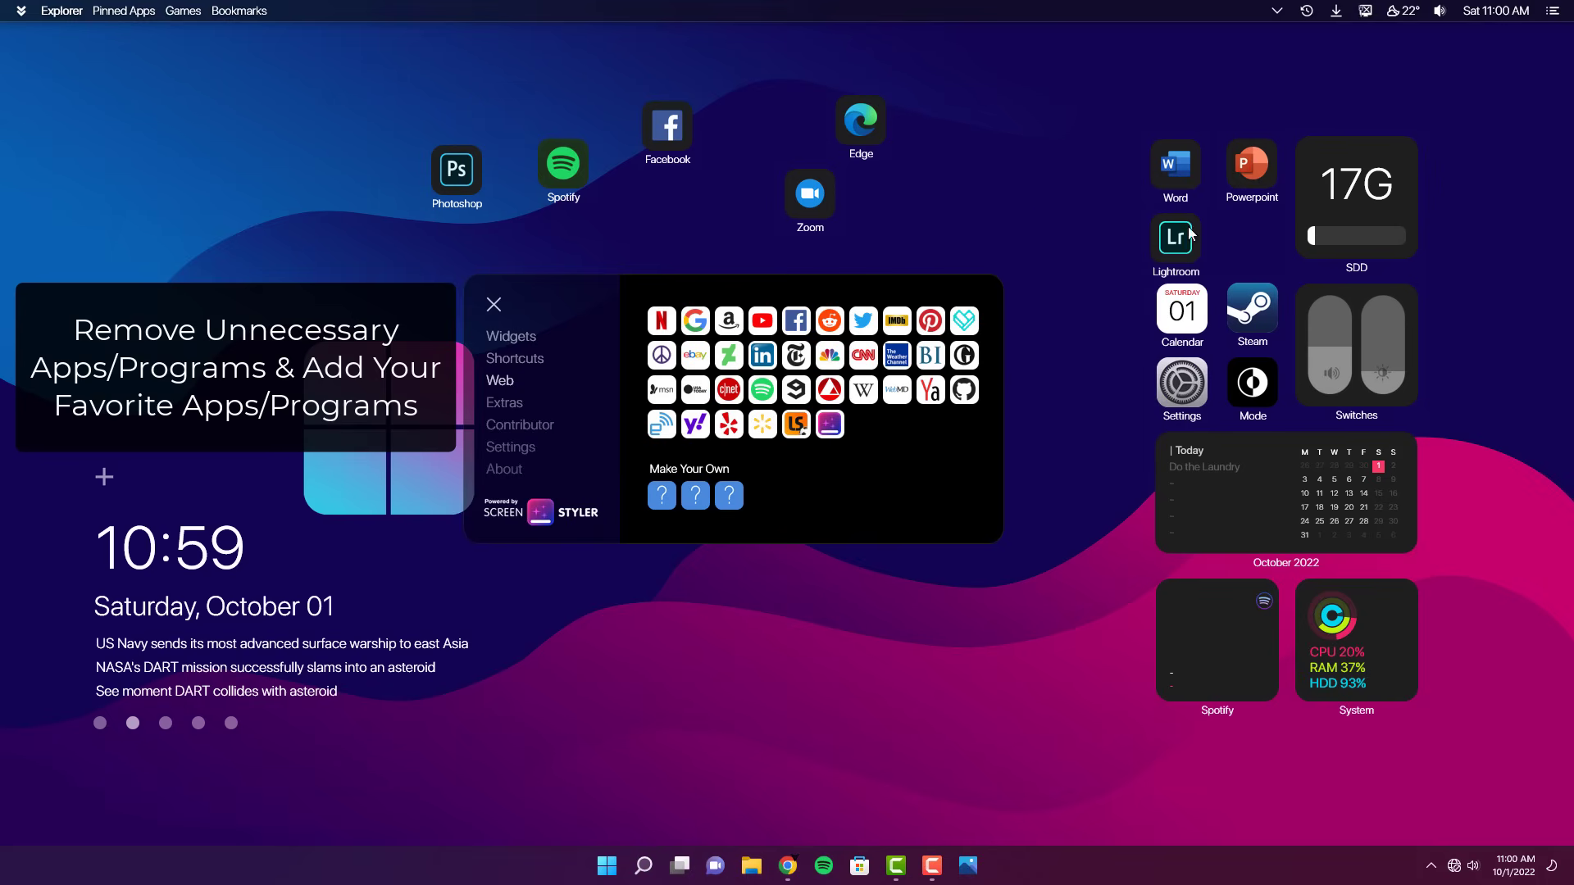
drag(457, 170, 1261, 246)
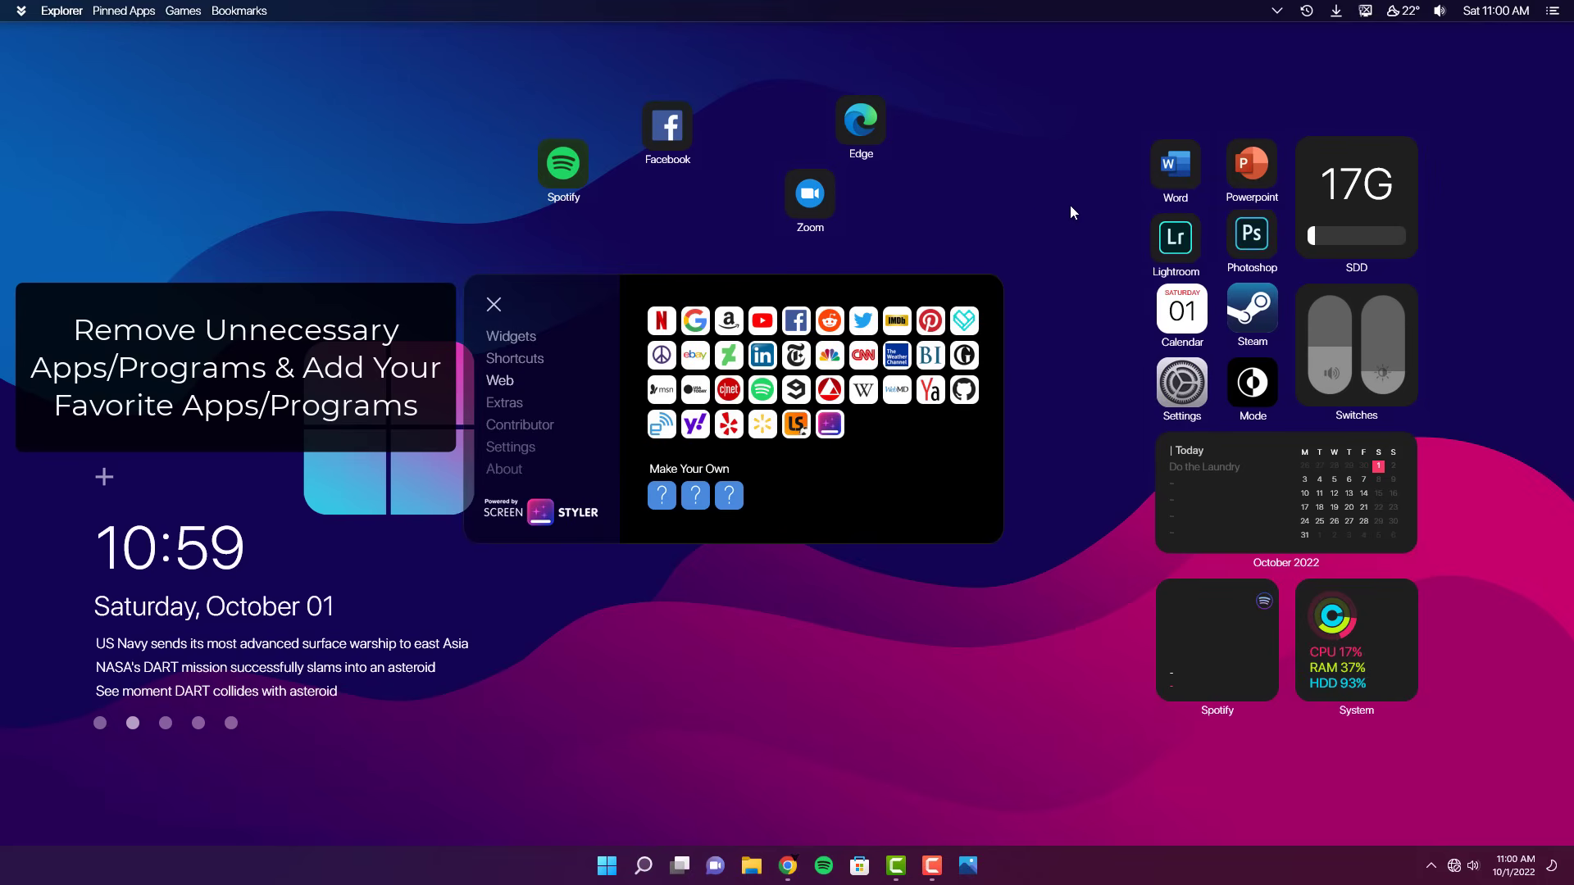
Remove the Calendar, Steam, Settings and Mode shortcuts beside the Switches widget
right_click(1178, 314)
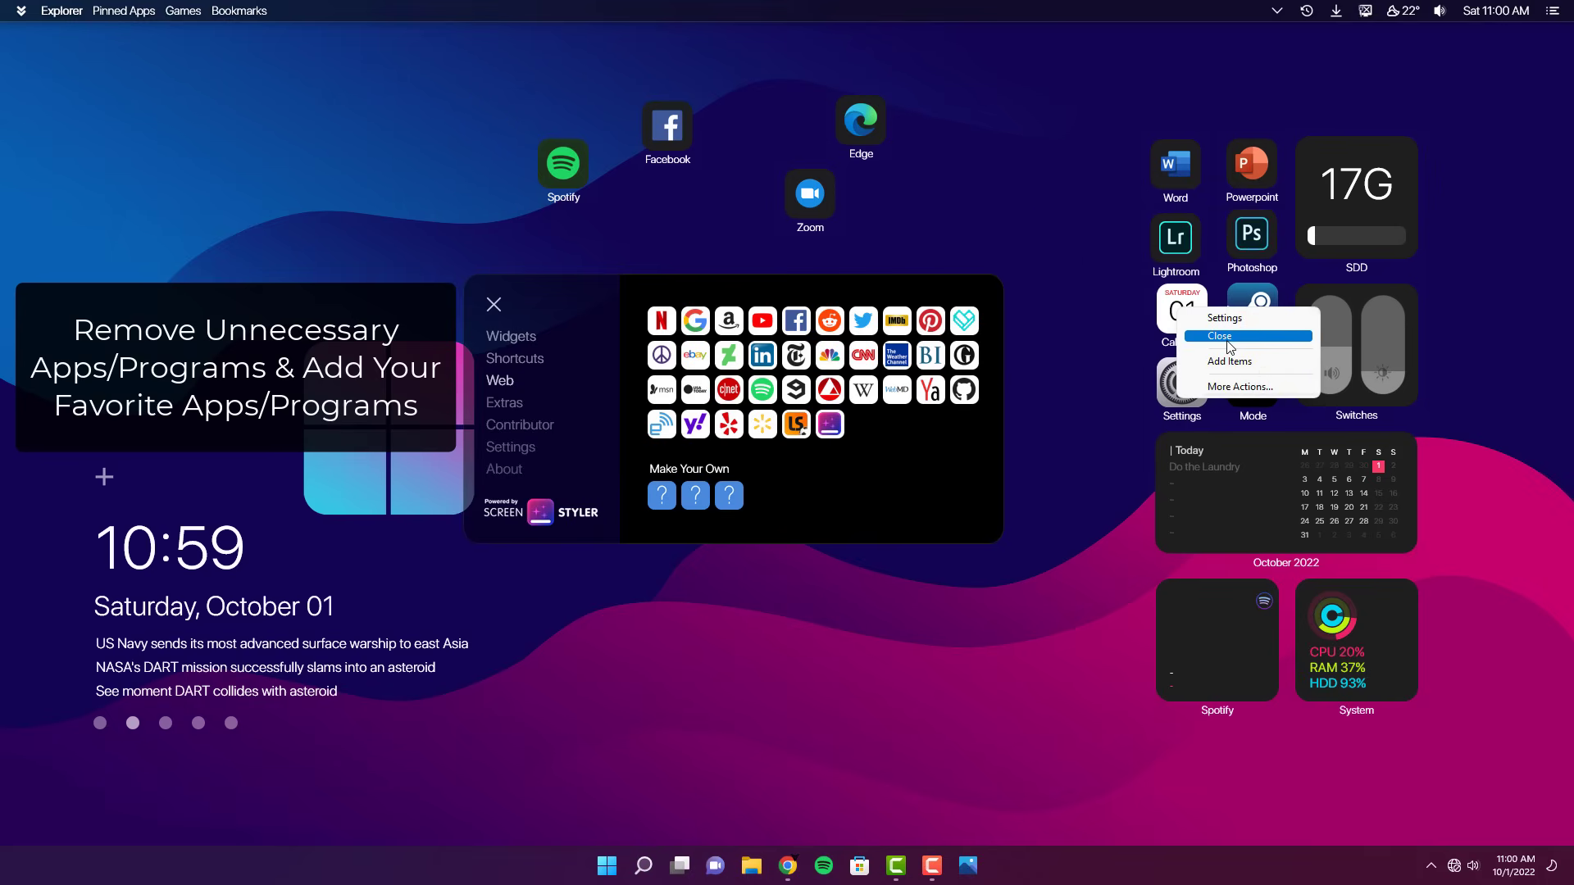
click(1226, 335)
right_click(1239, 313)
click(1271, 334)
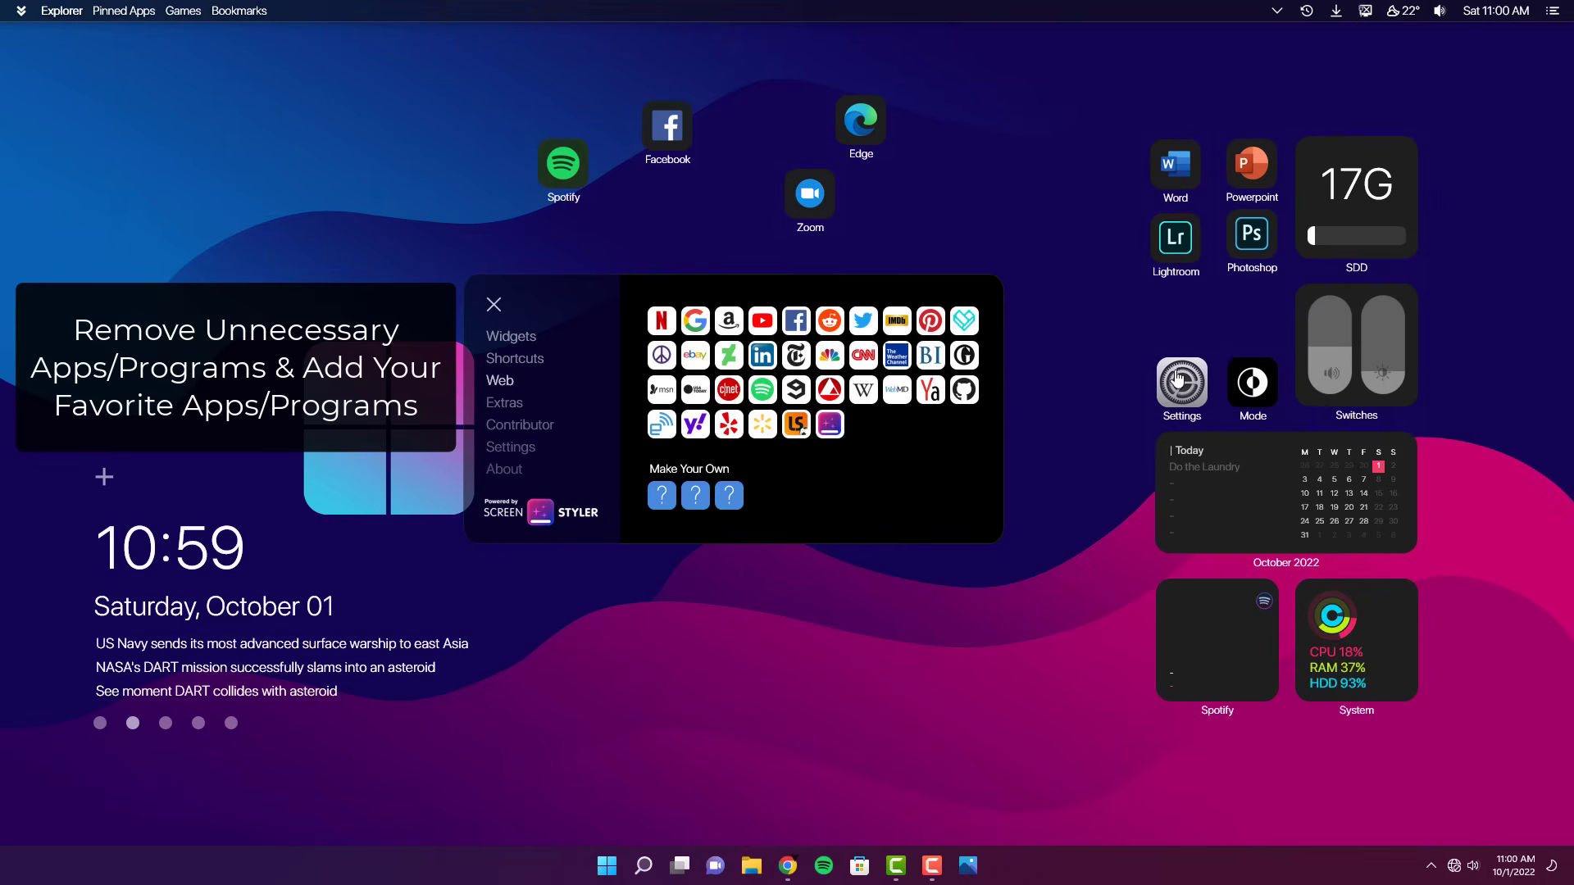
right_click(1183, 379)
click(1220, 400)
right_click(1248, 371)
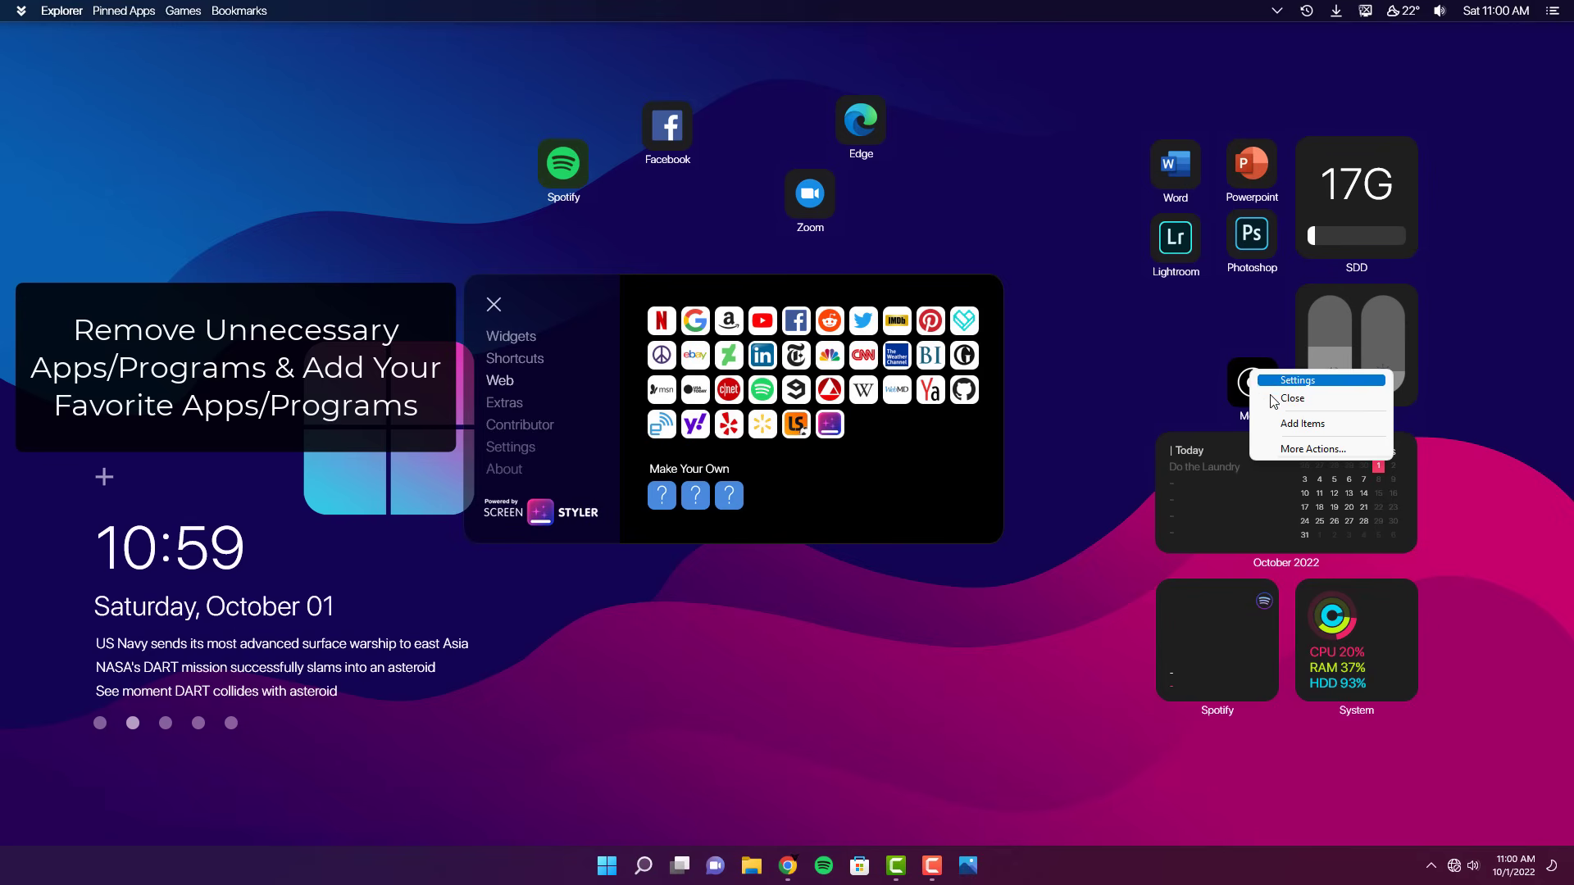
click(1283, 399)
Place Zoom, Spotify, Facebook and Edge in a two-by-two block beside the Switches widget, align the shortcut columns and close the item gallery
drag(819, 201, 1181, 322)
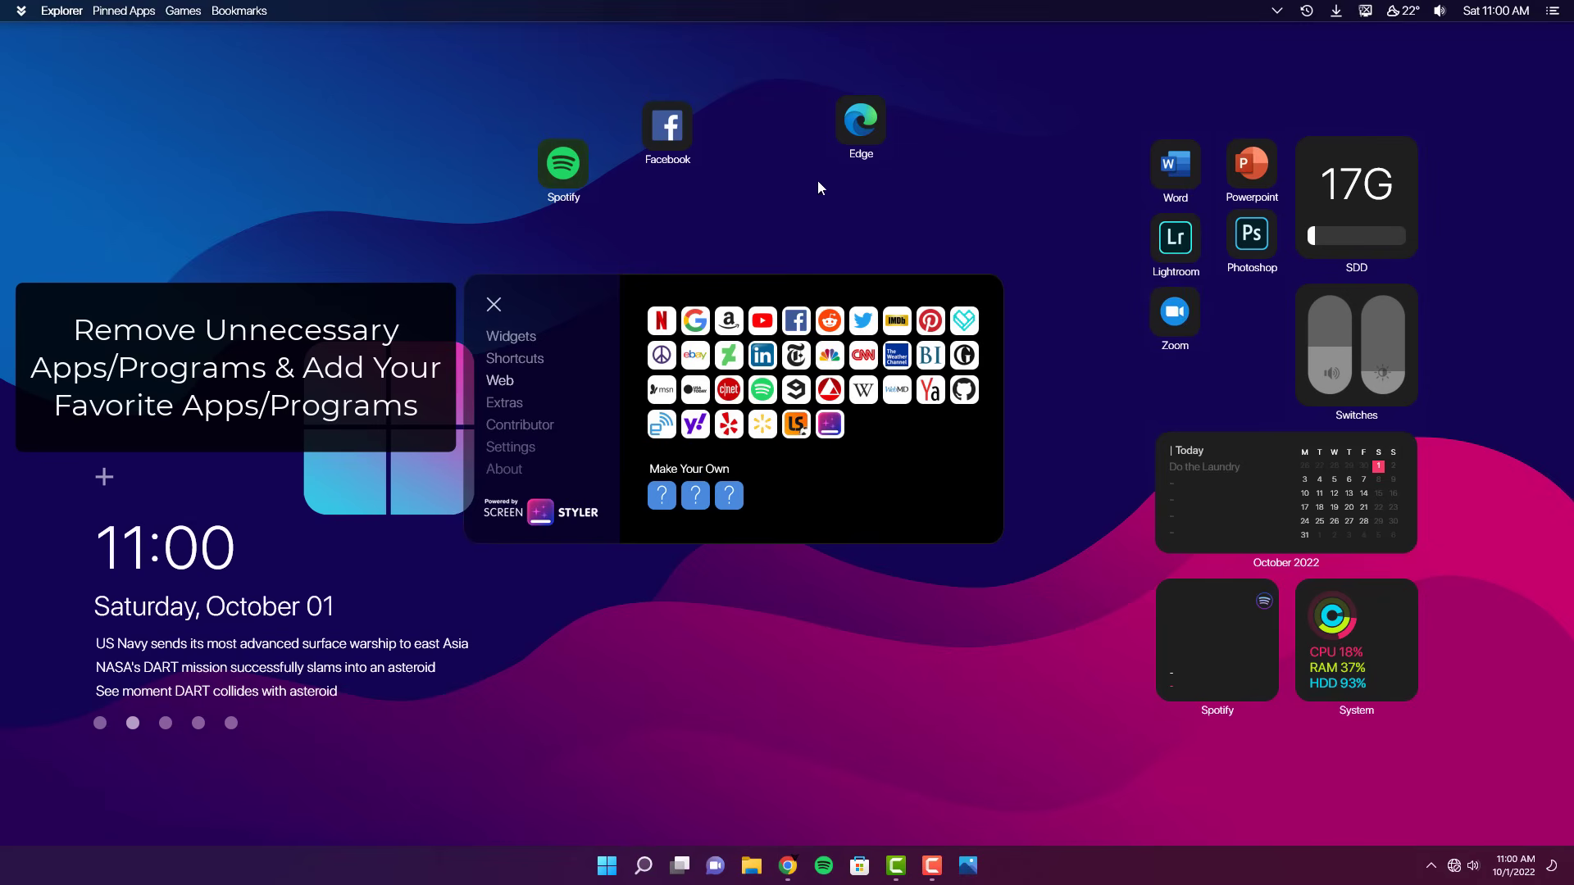
drag(568, 172, 1259, 326)
drag(861, 123, 1254, 386)
drag(667, 125, 1181, 397)
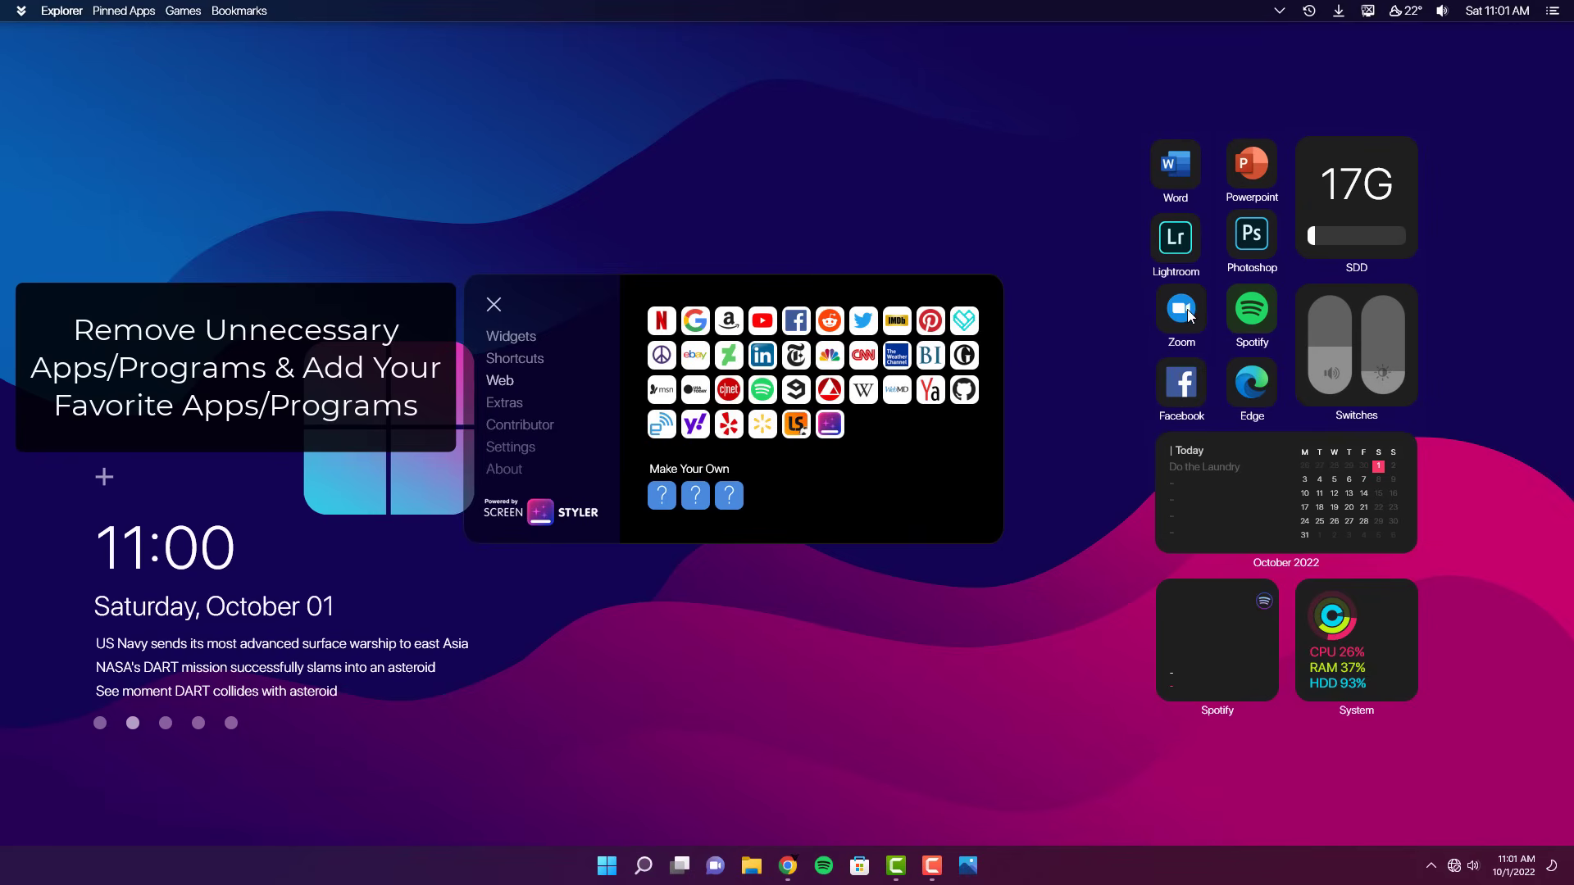
drag(1185, 241, 1190, 241)
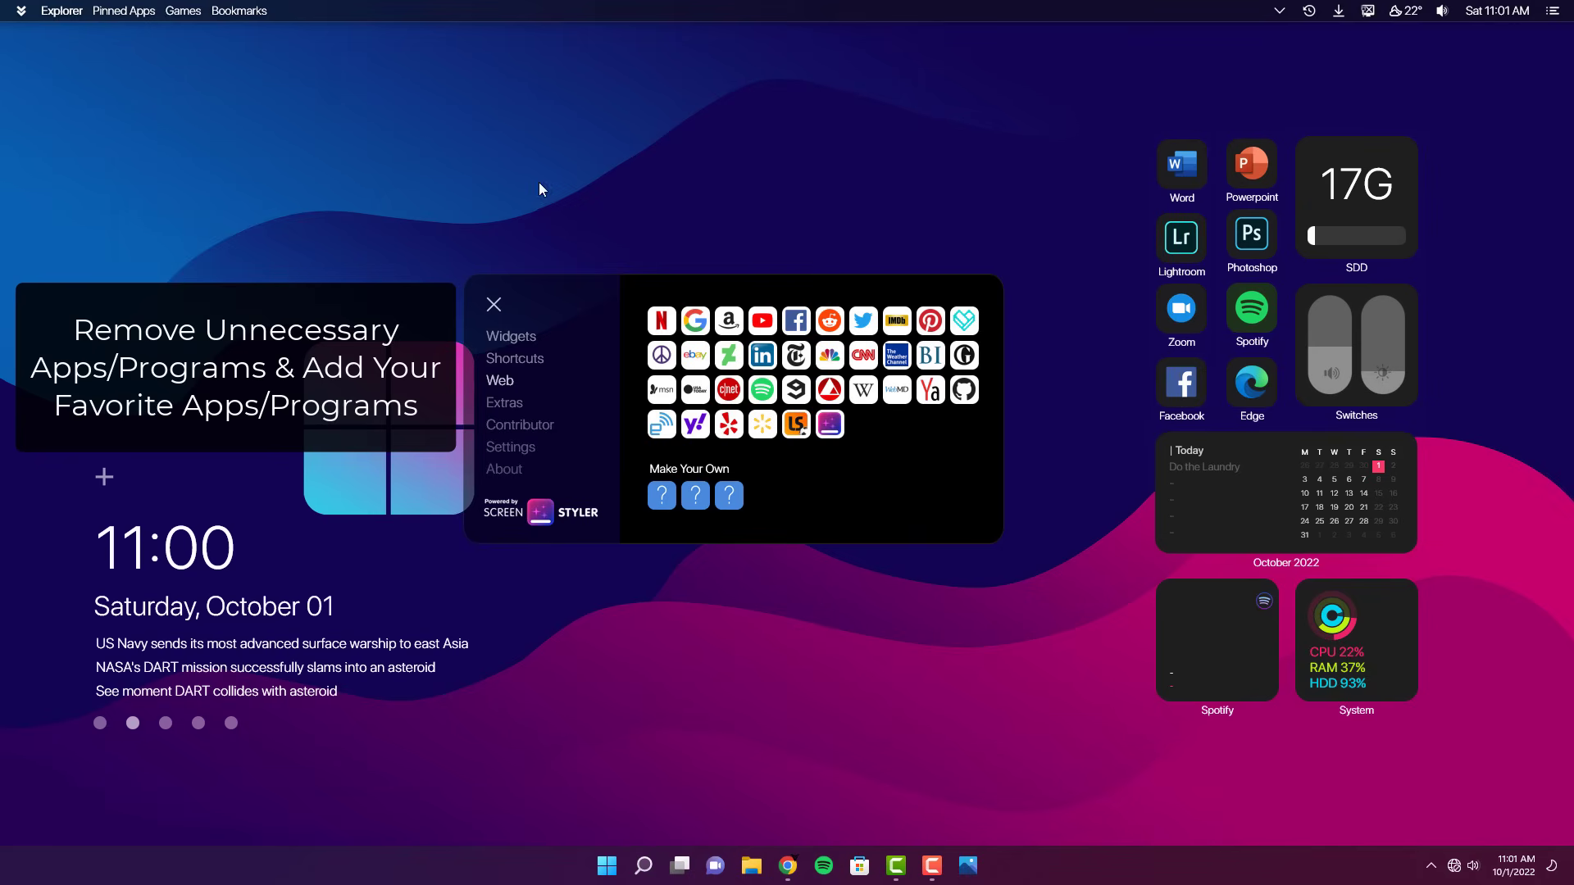
click(494, 305)
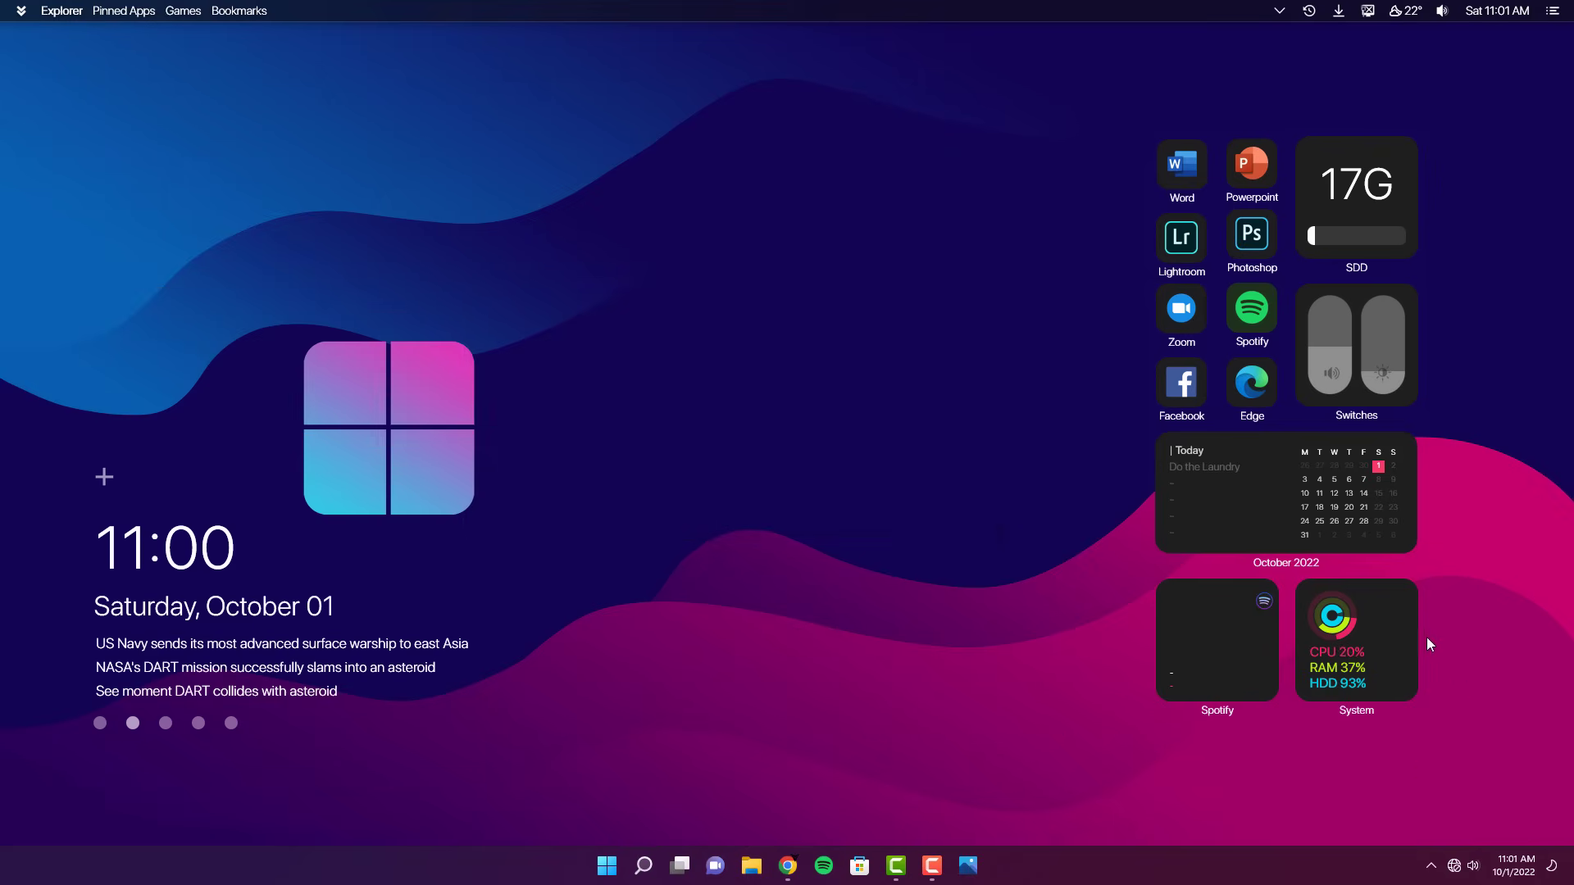
Remove the System widget and switch the Spotify player widget to its wide alternative layout
right_click(1381, 609)
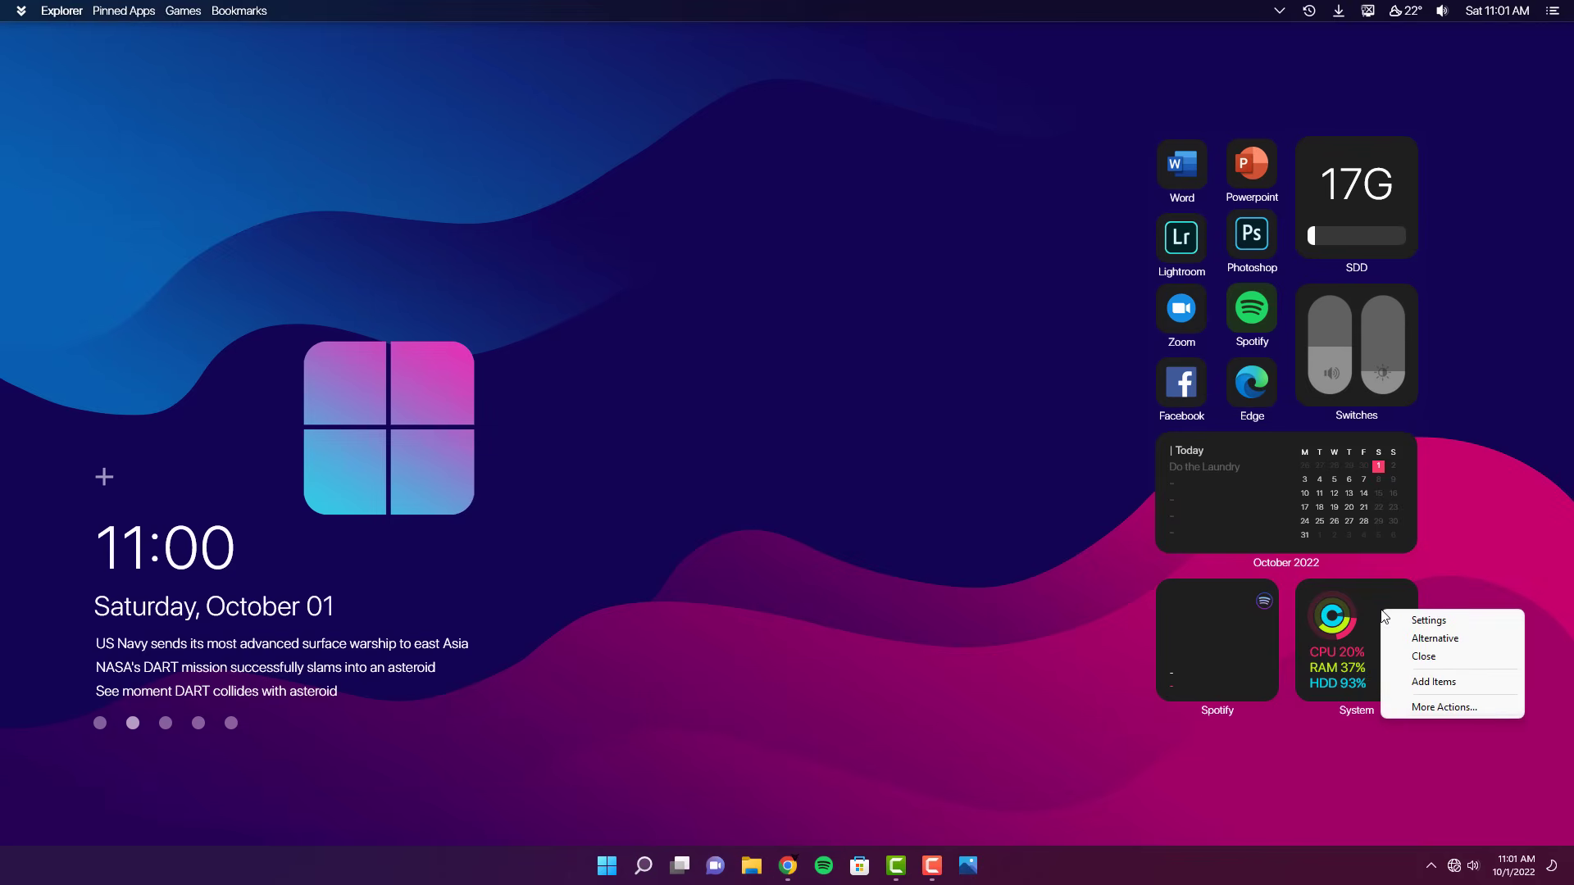
click(1430, 659)
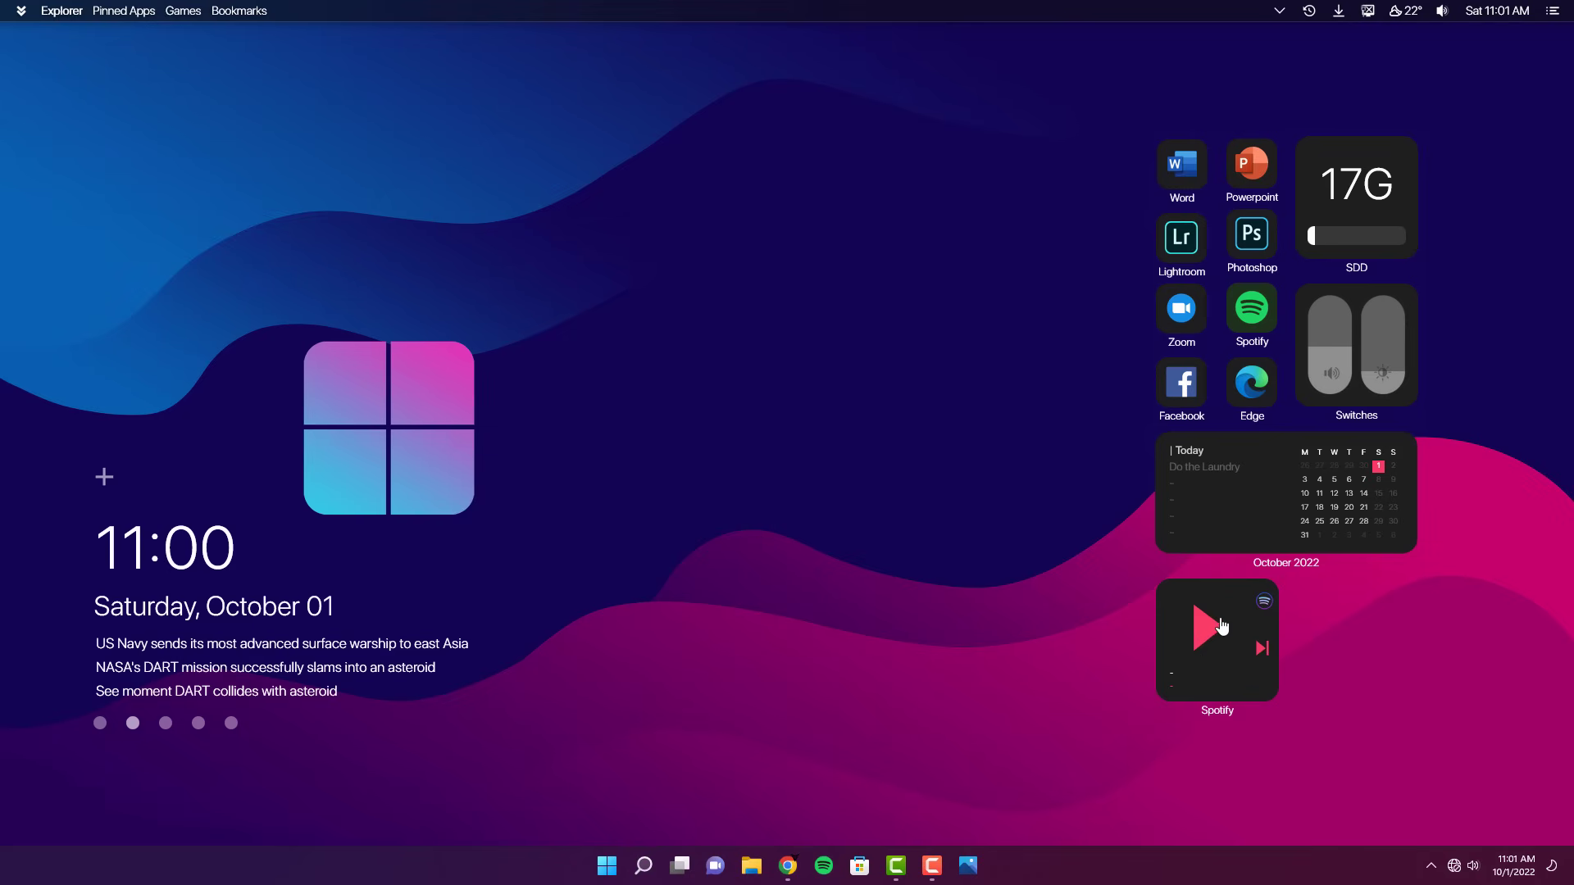
right_click(1236, 607)
click(1296, 628)
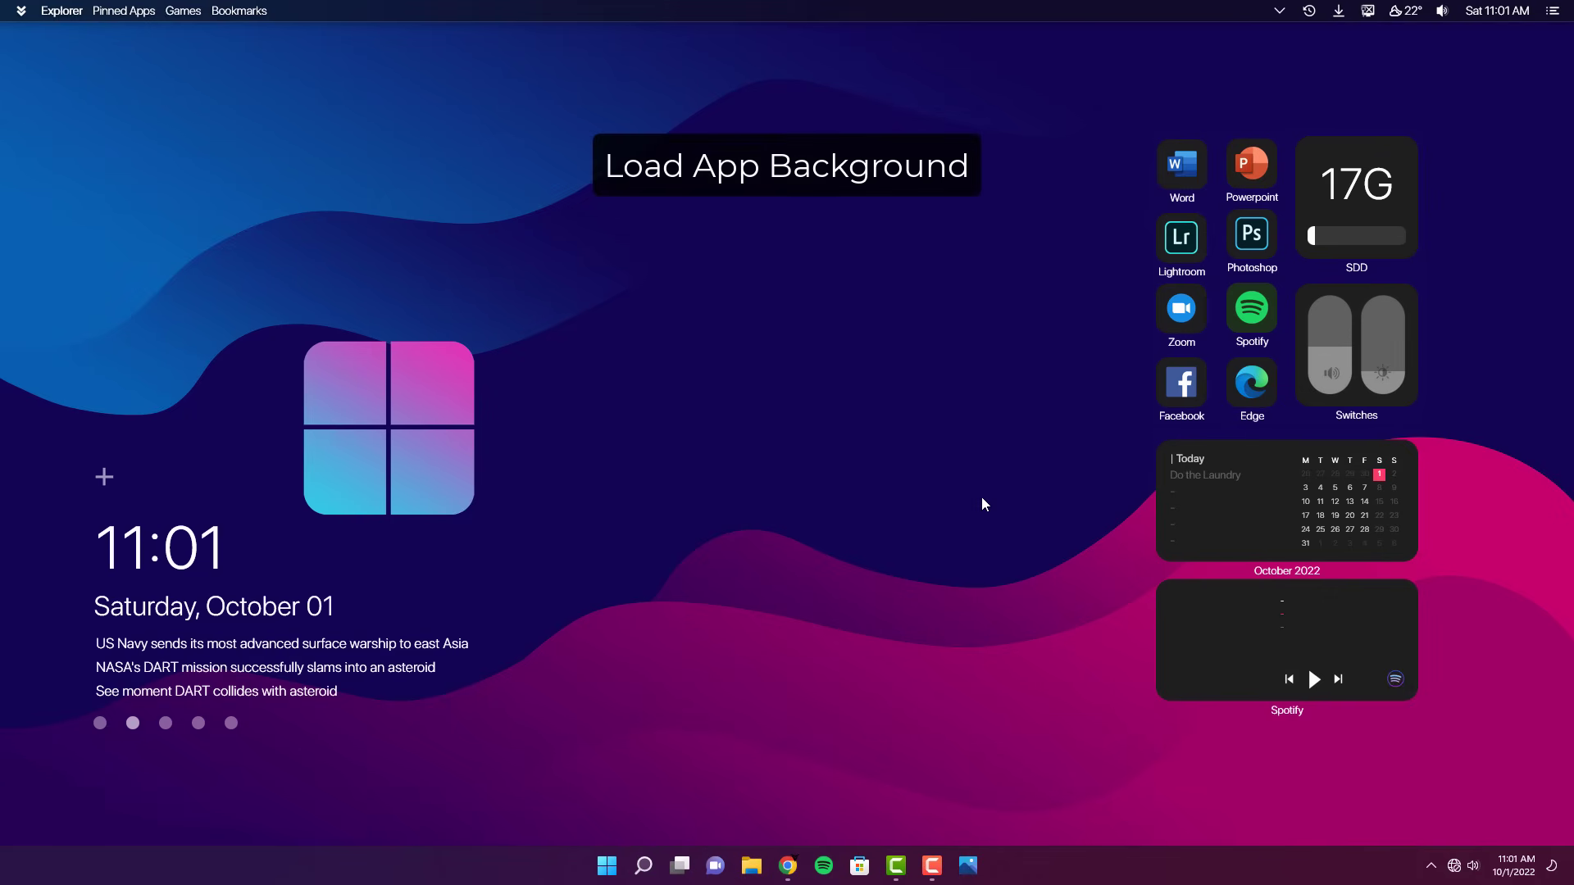
Add the rounded background panel from the Big Sur extras, place it behind the widget group and close the item gallery
click(104, 476)
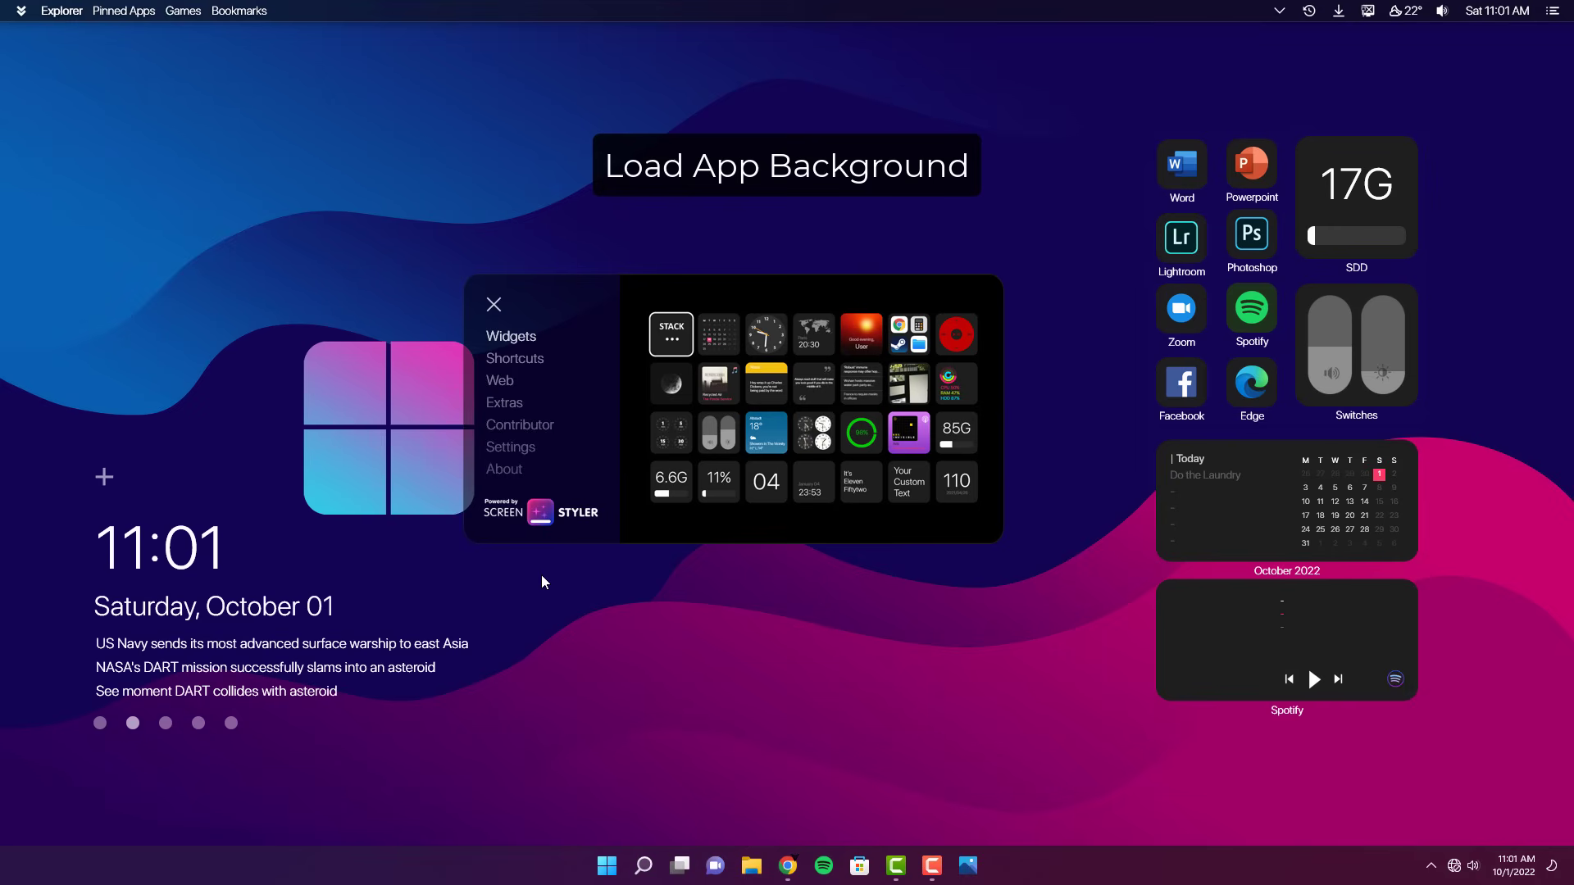
click(517, 405)
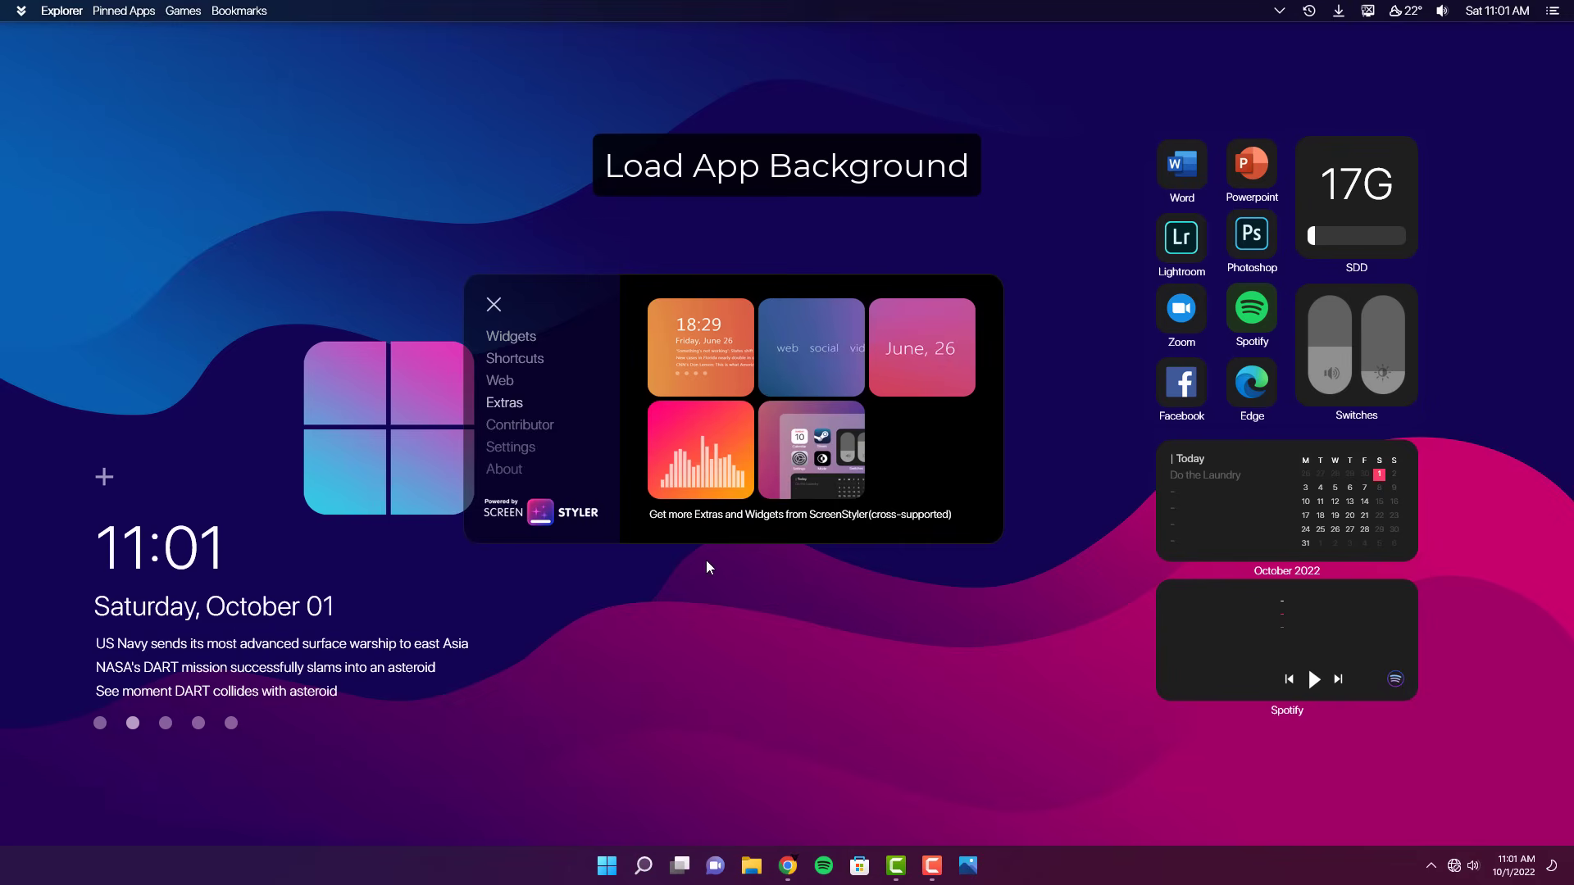
click(841, 441)
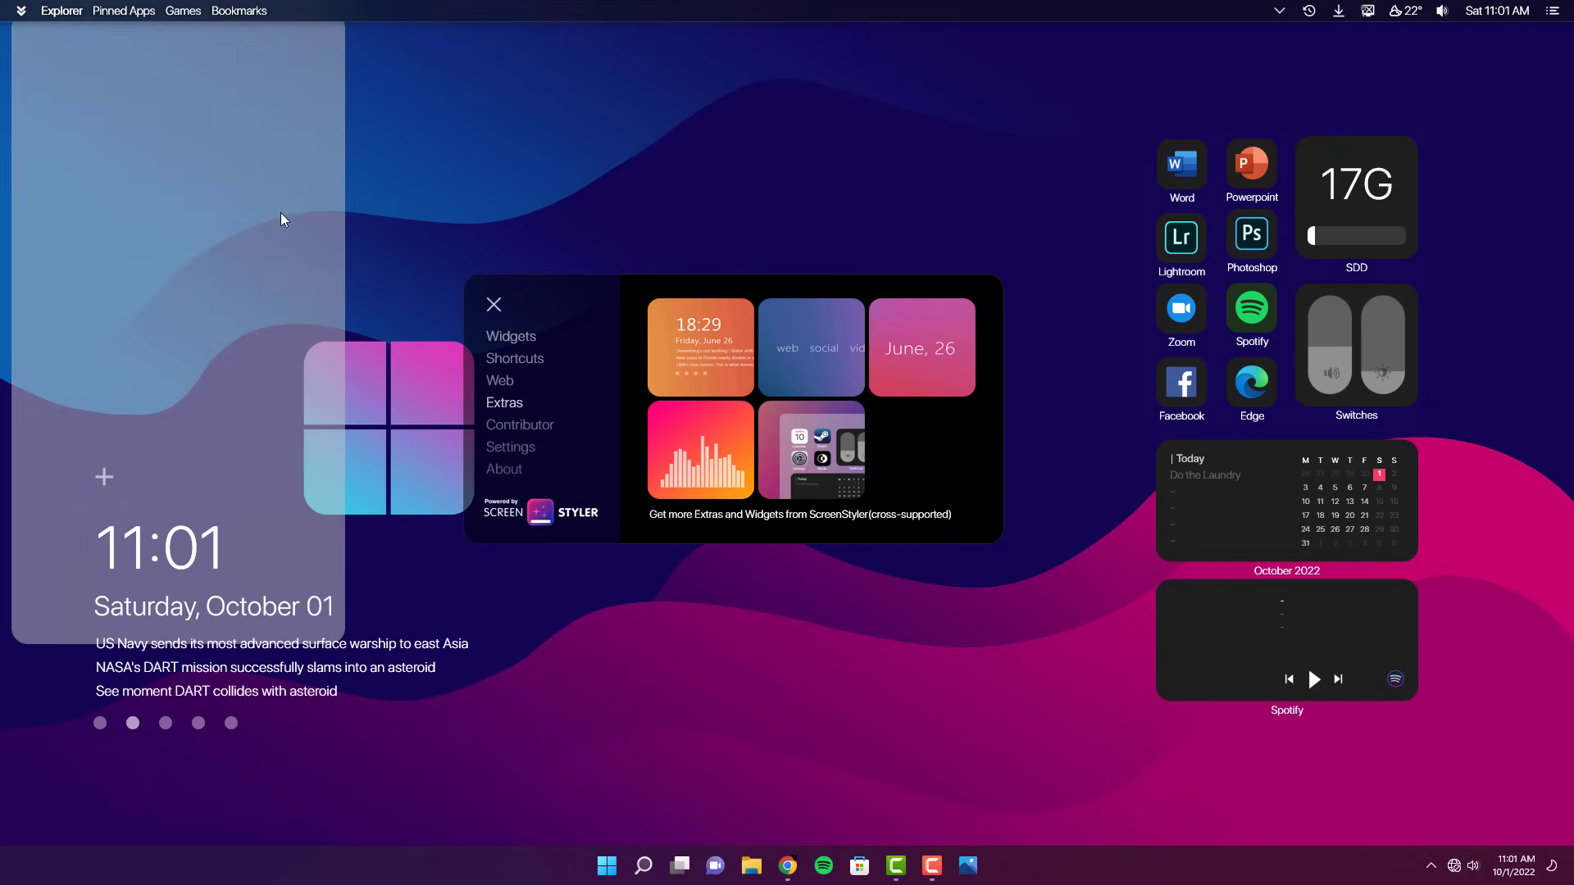
drag(272, 198, 1360, 293)
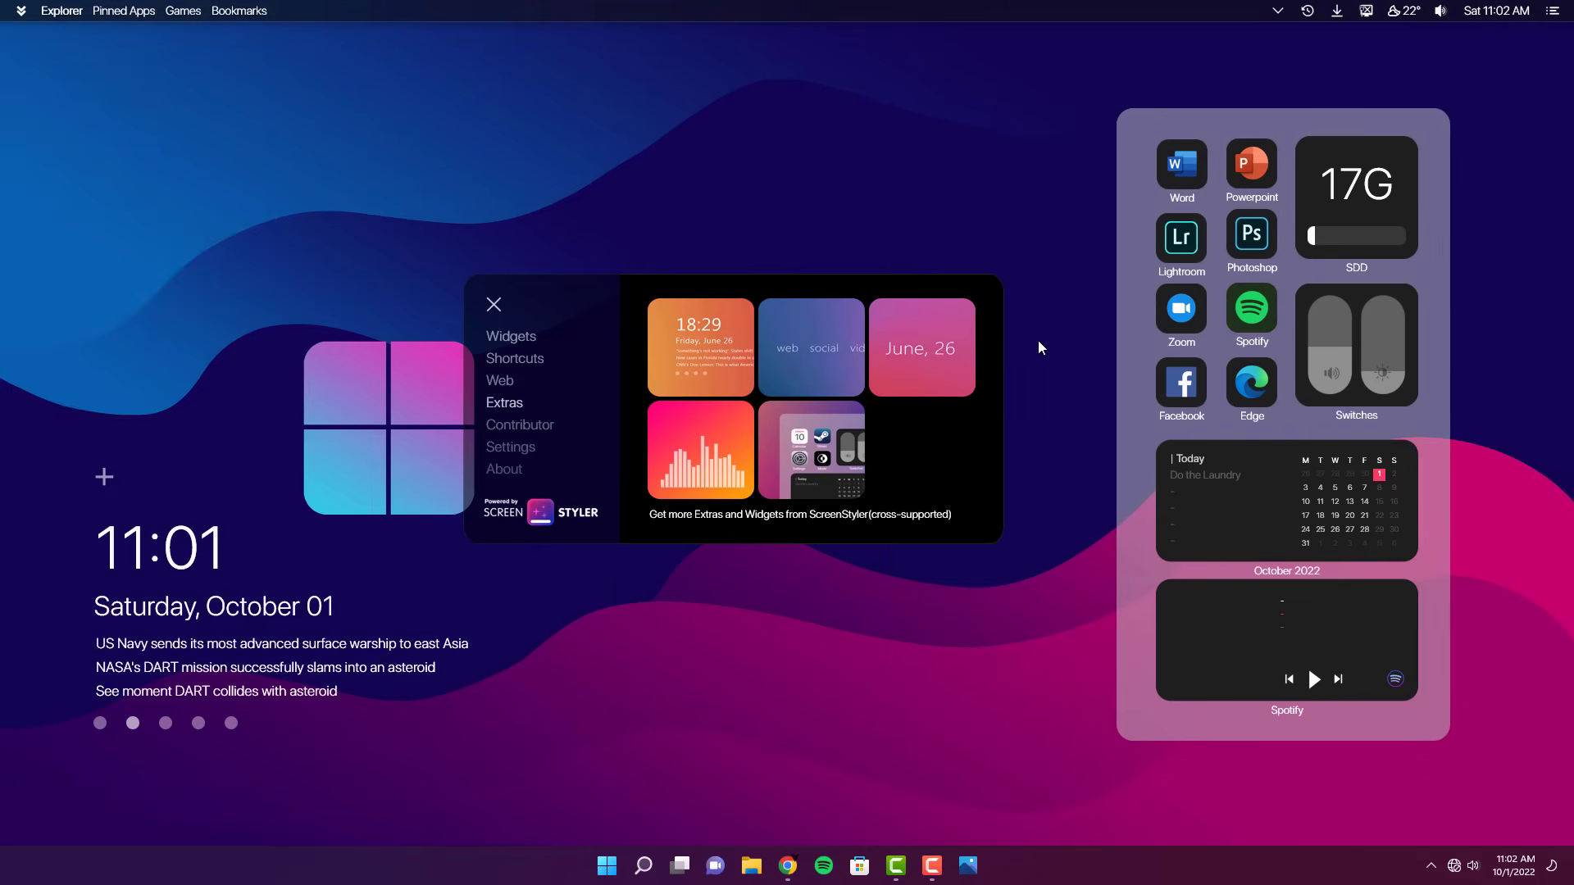
click(492, 306)
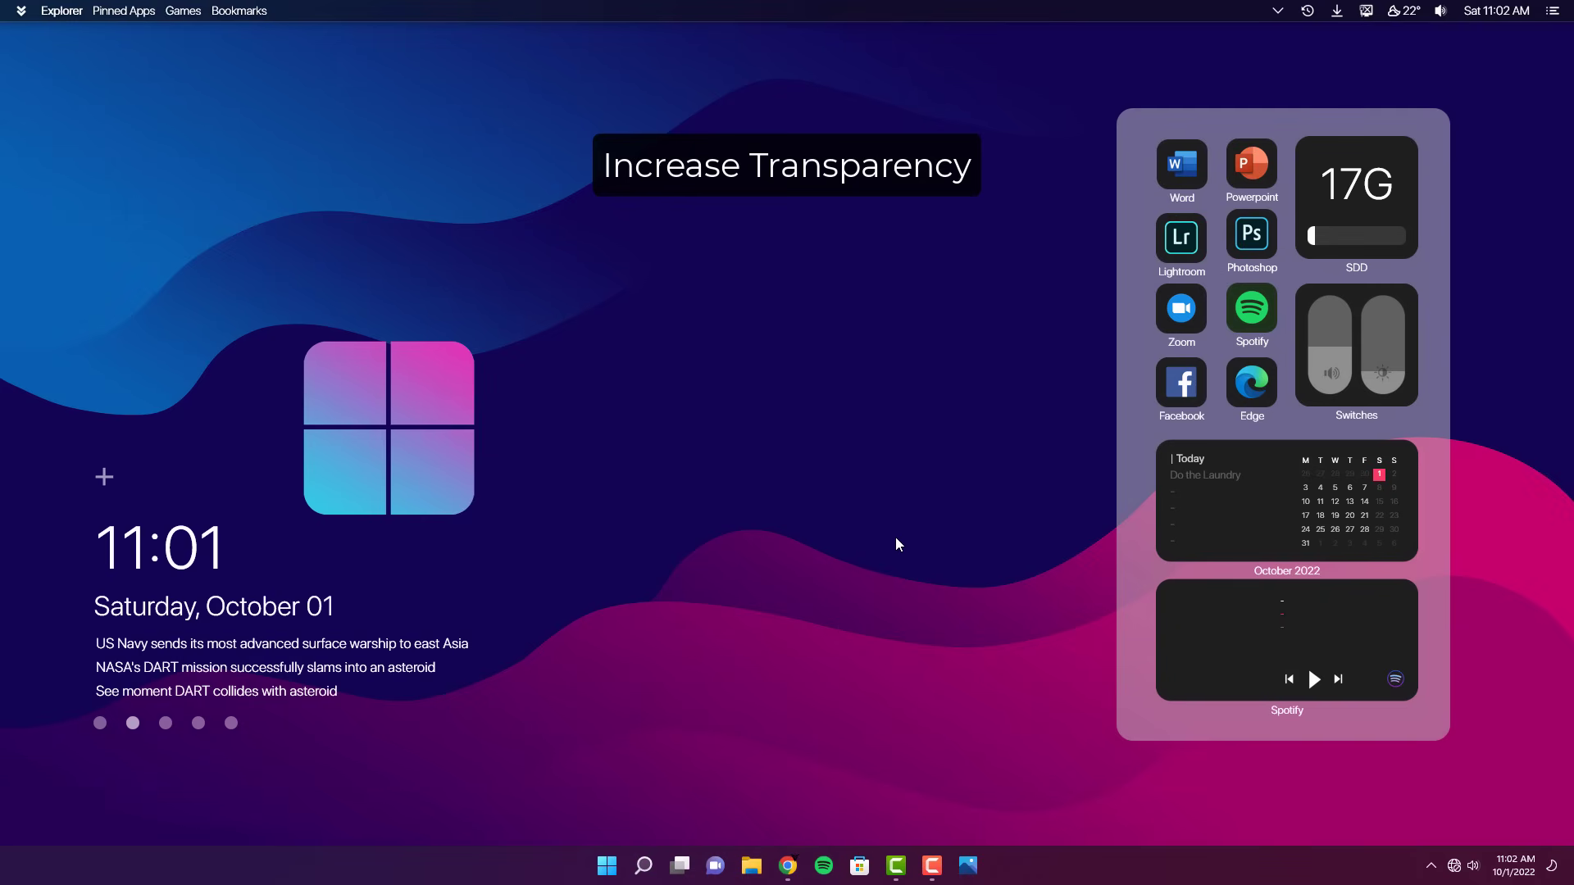
Set the transparency of the rounded background panel behind the widgets to 50%
right_click(1126, 459)
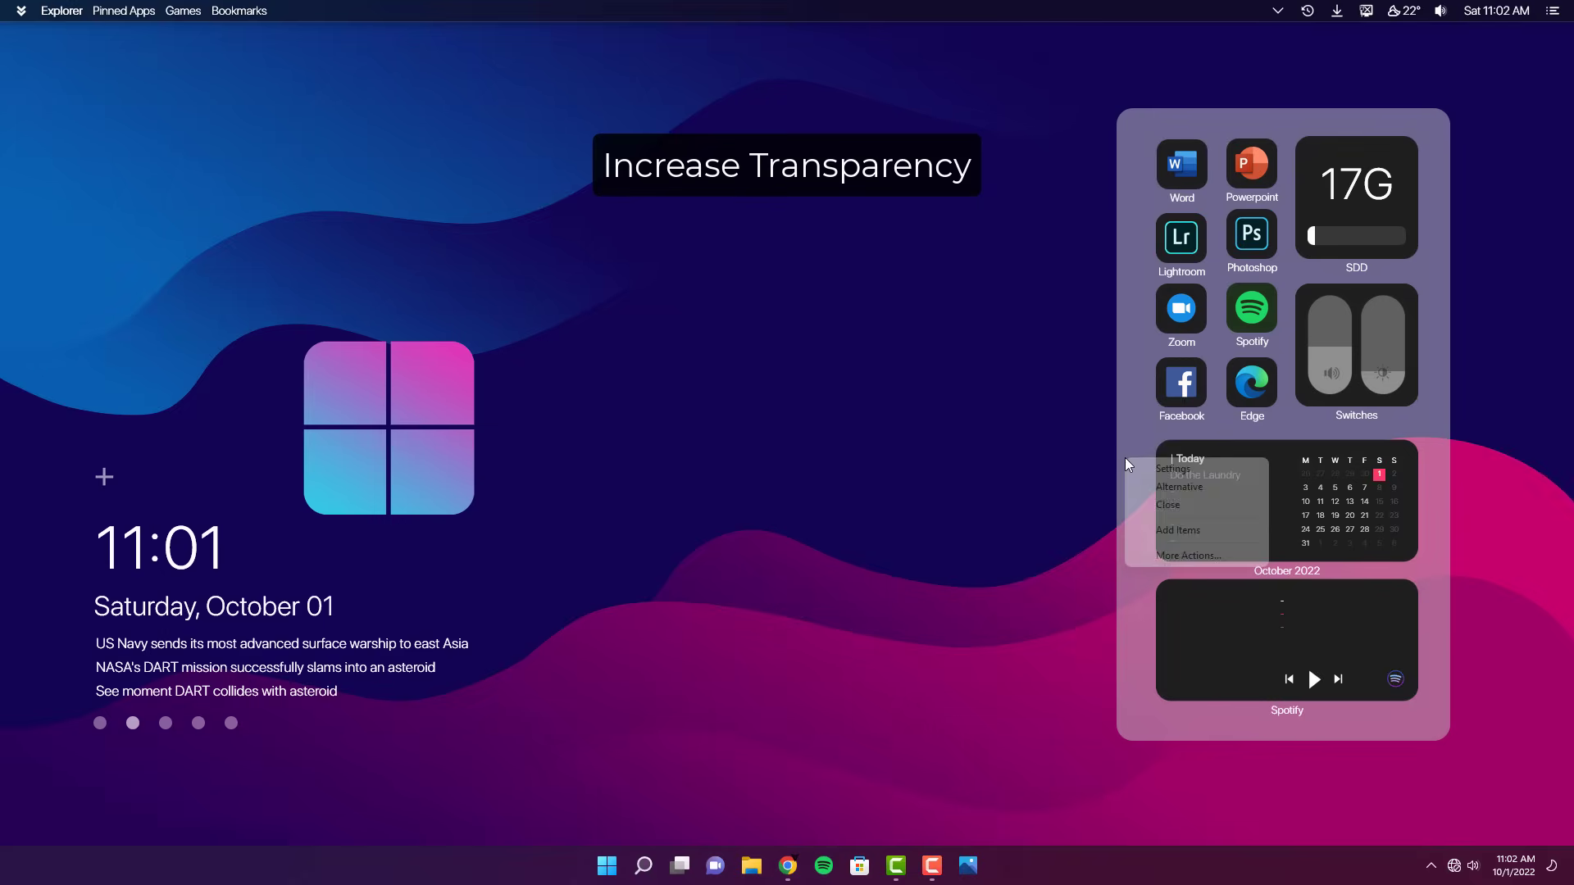
click(1185, 556)
mouse_move(1270, 663)
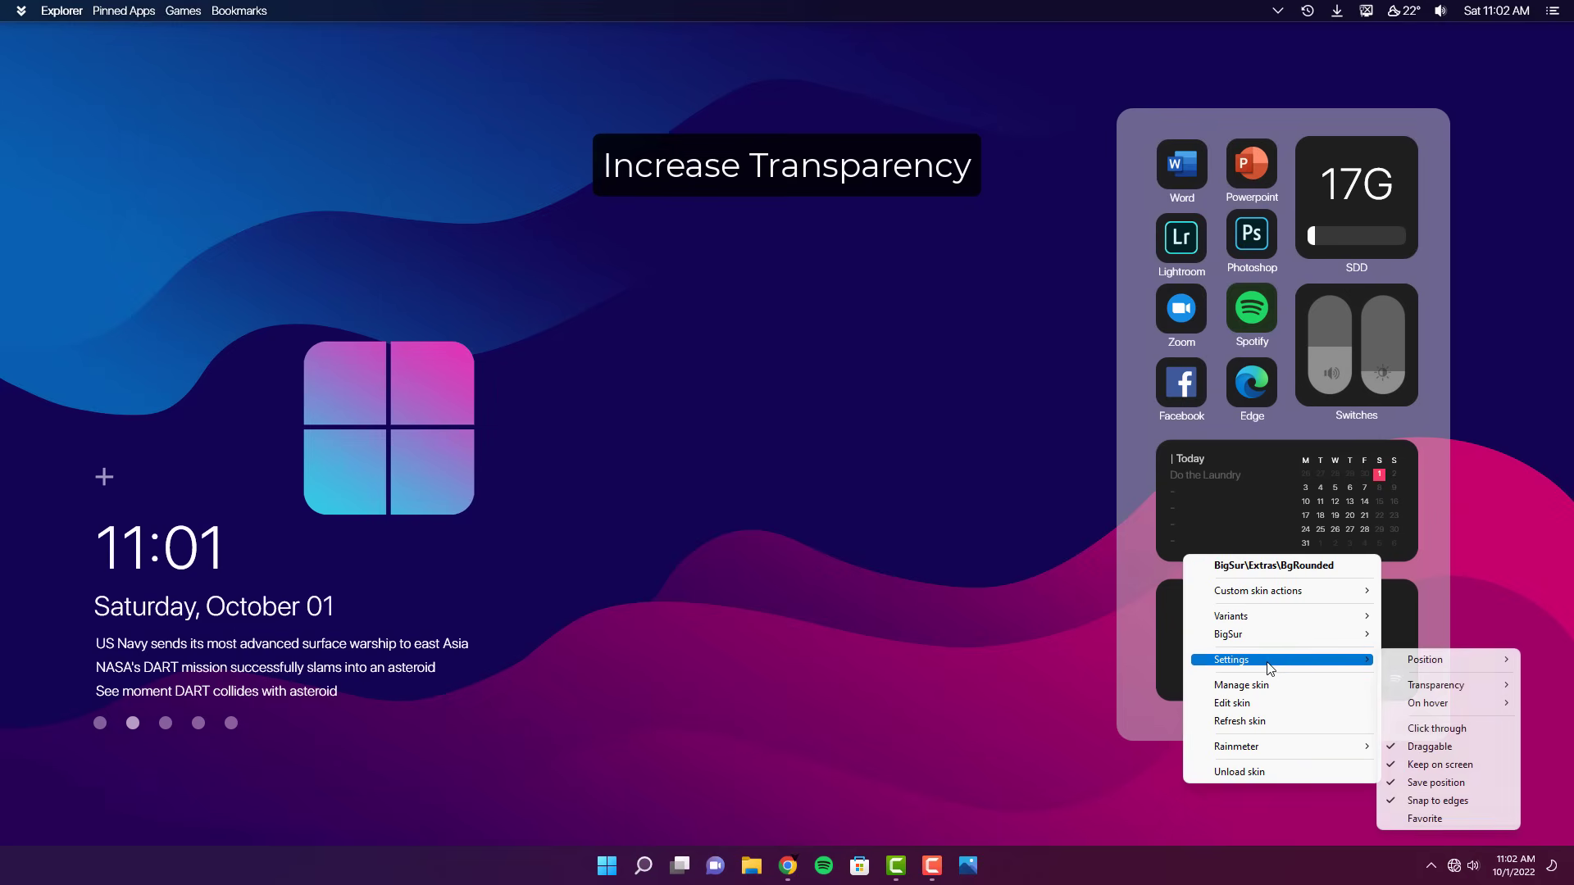
mouse_move(1430, 685)
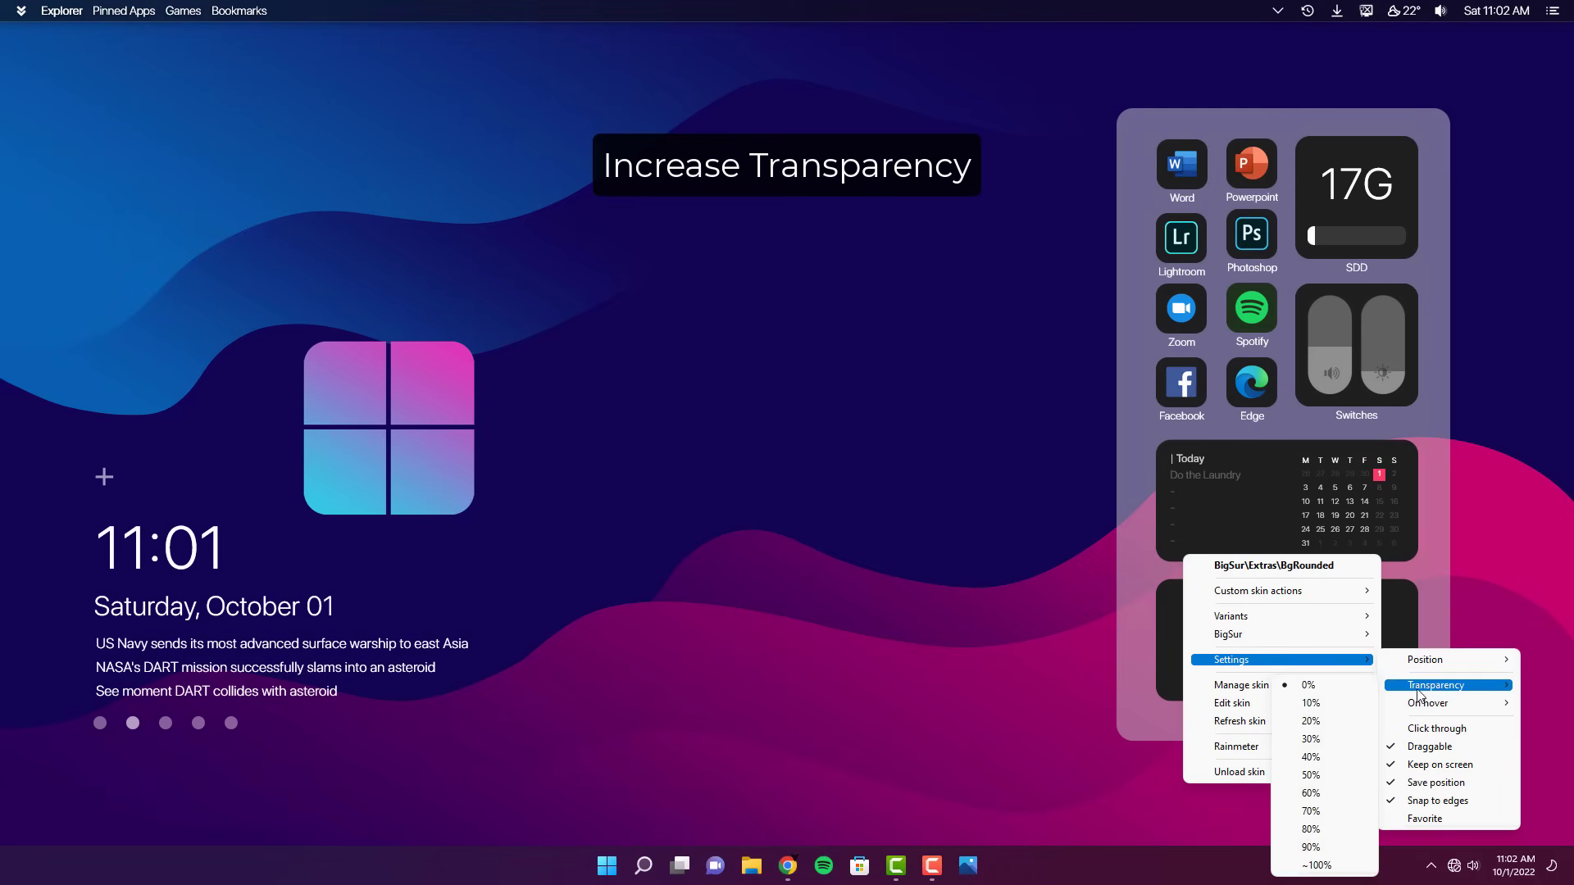
click(1333, 778)
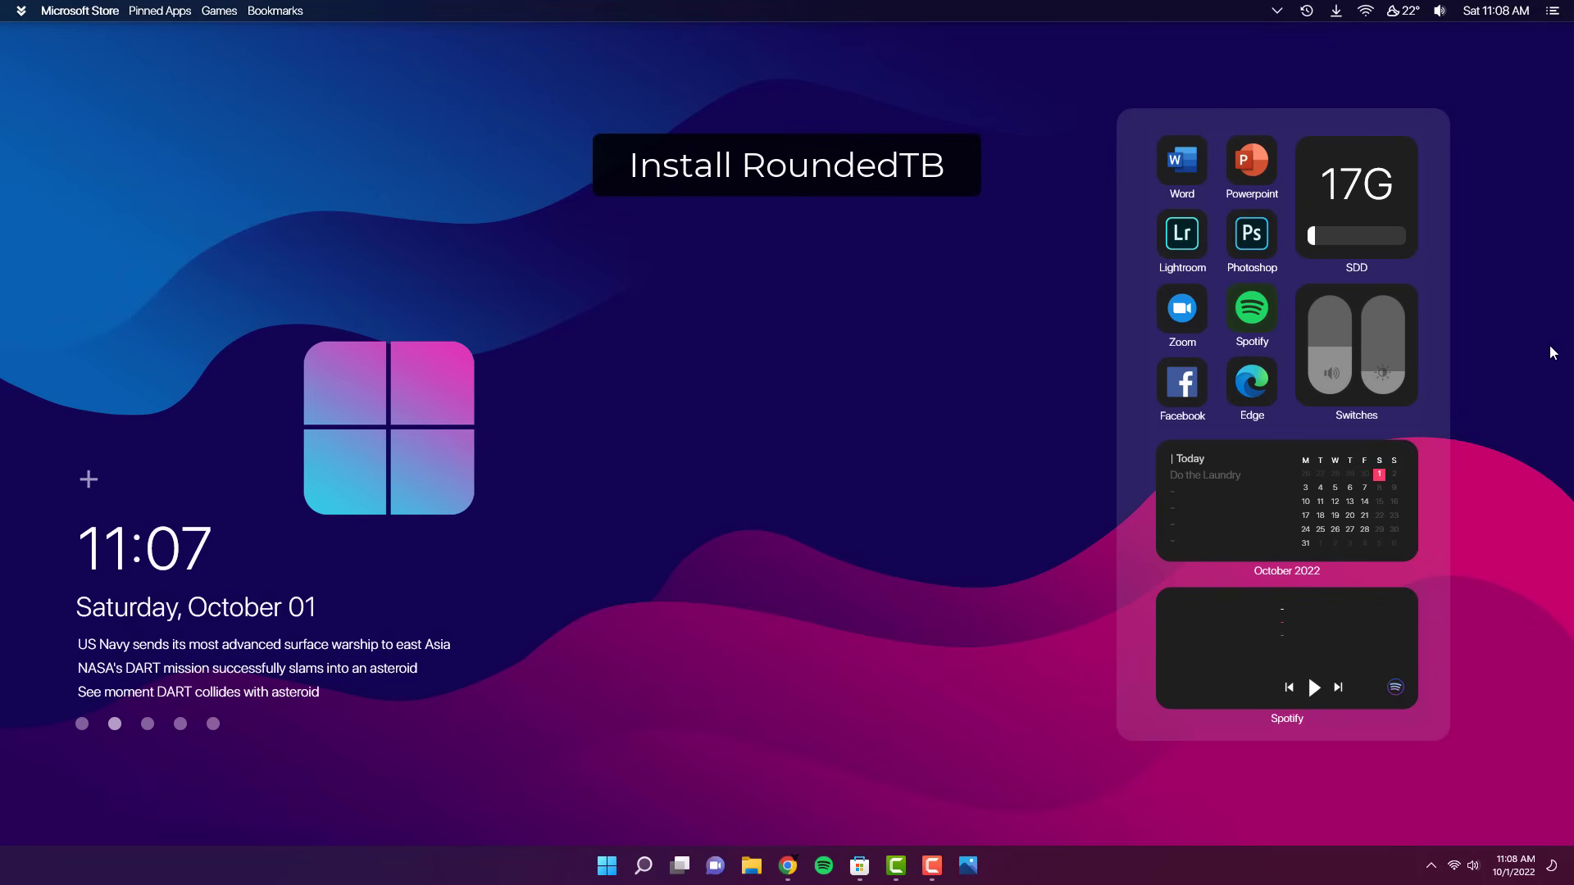
Switch to Microsoft Store, install and launch RoundedTB, close the store and dismiss the RoundedTB welcome window
click(859, 860)
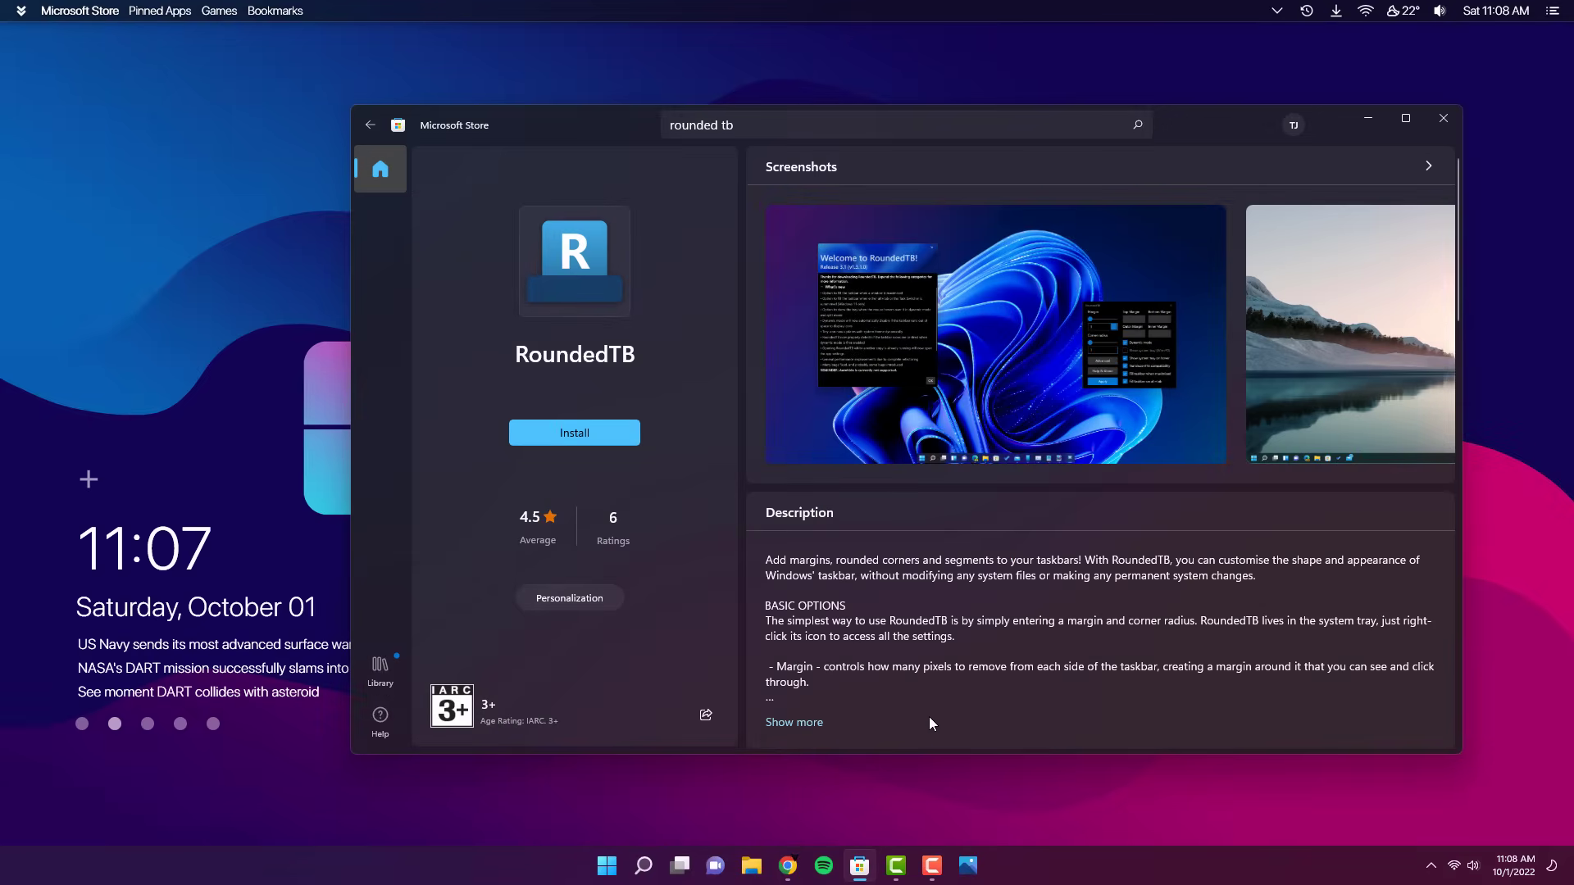
click(585, 433)
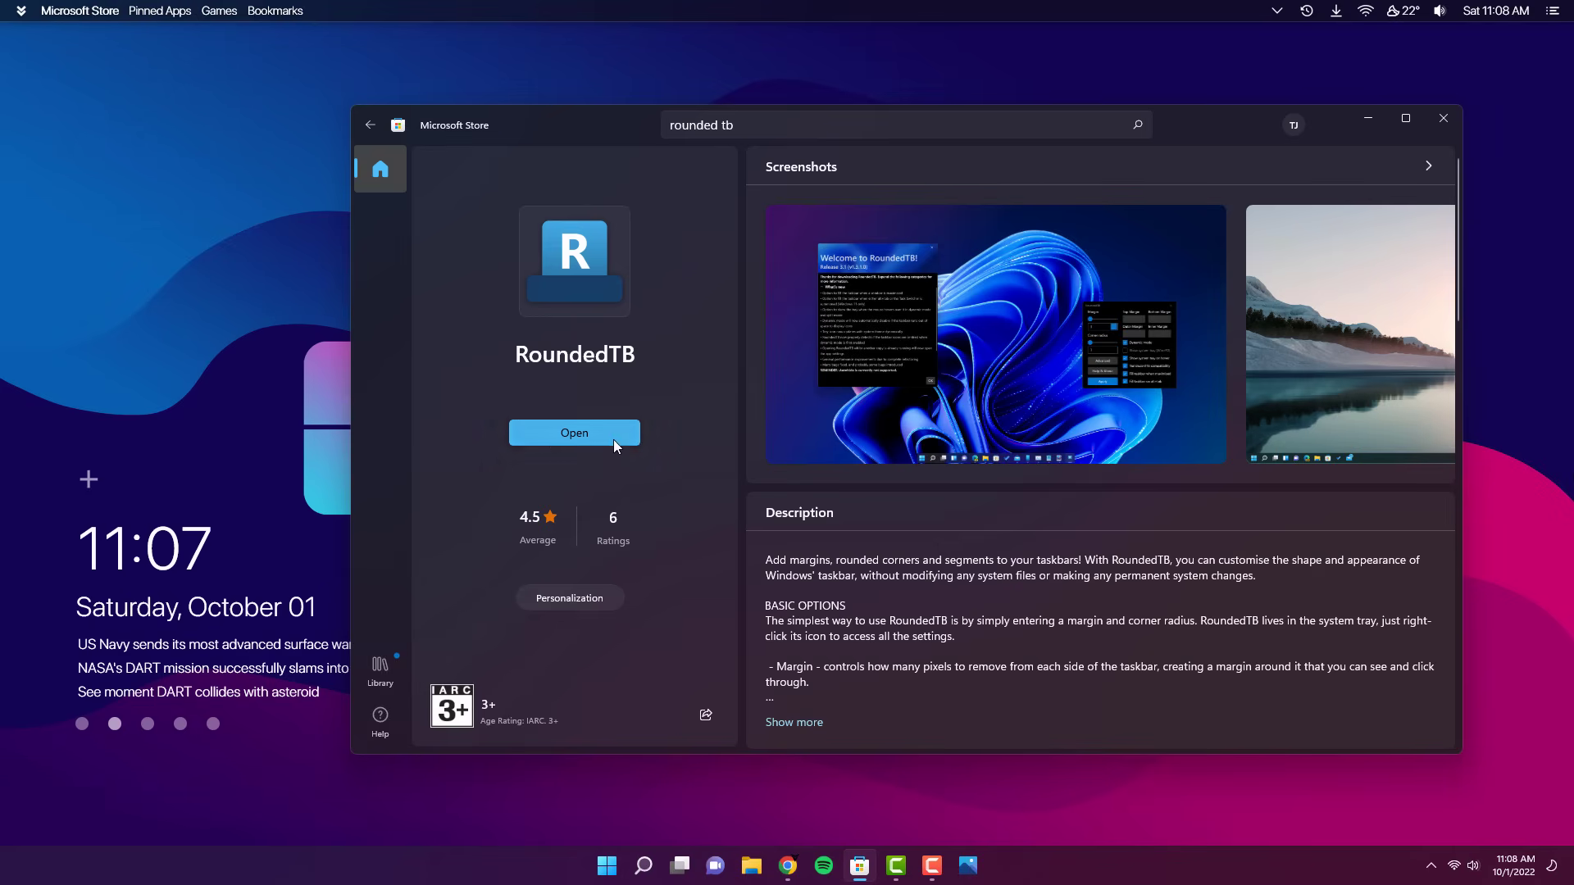
click(582, 432)
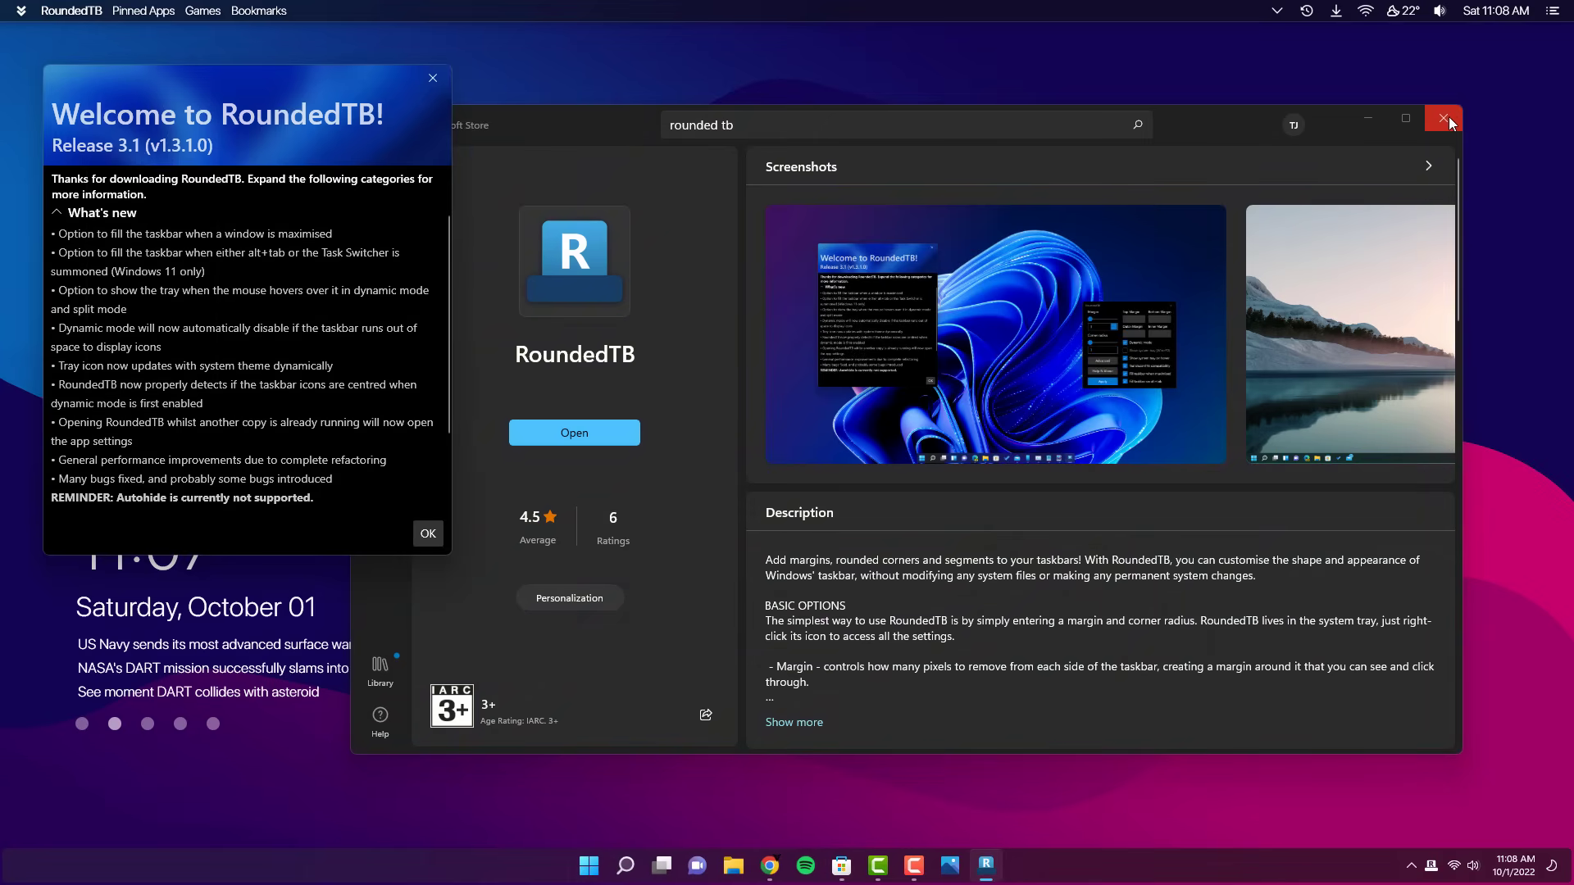
click(1452, 120)
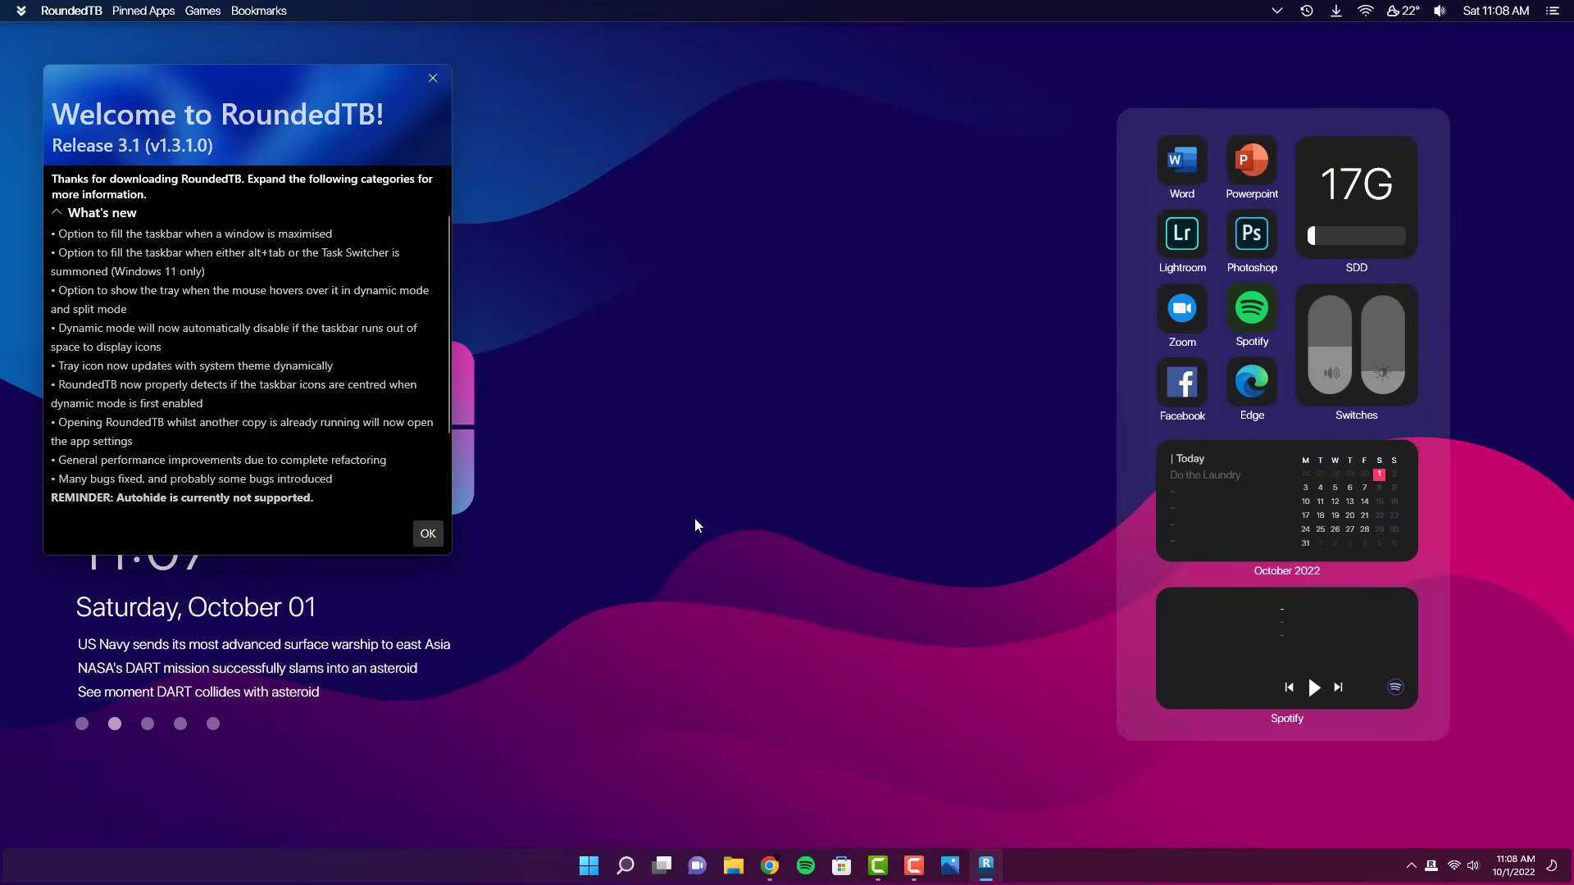
click(428, 533)
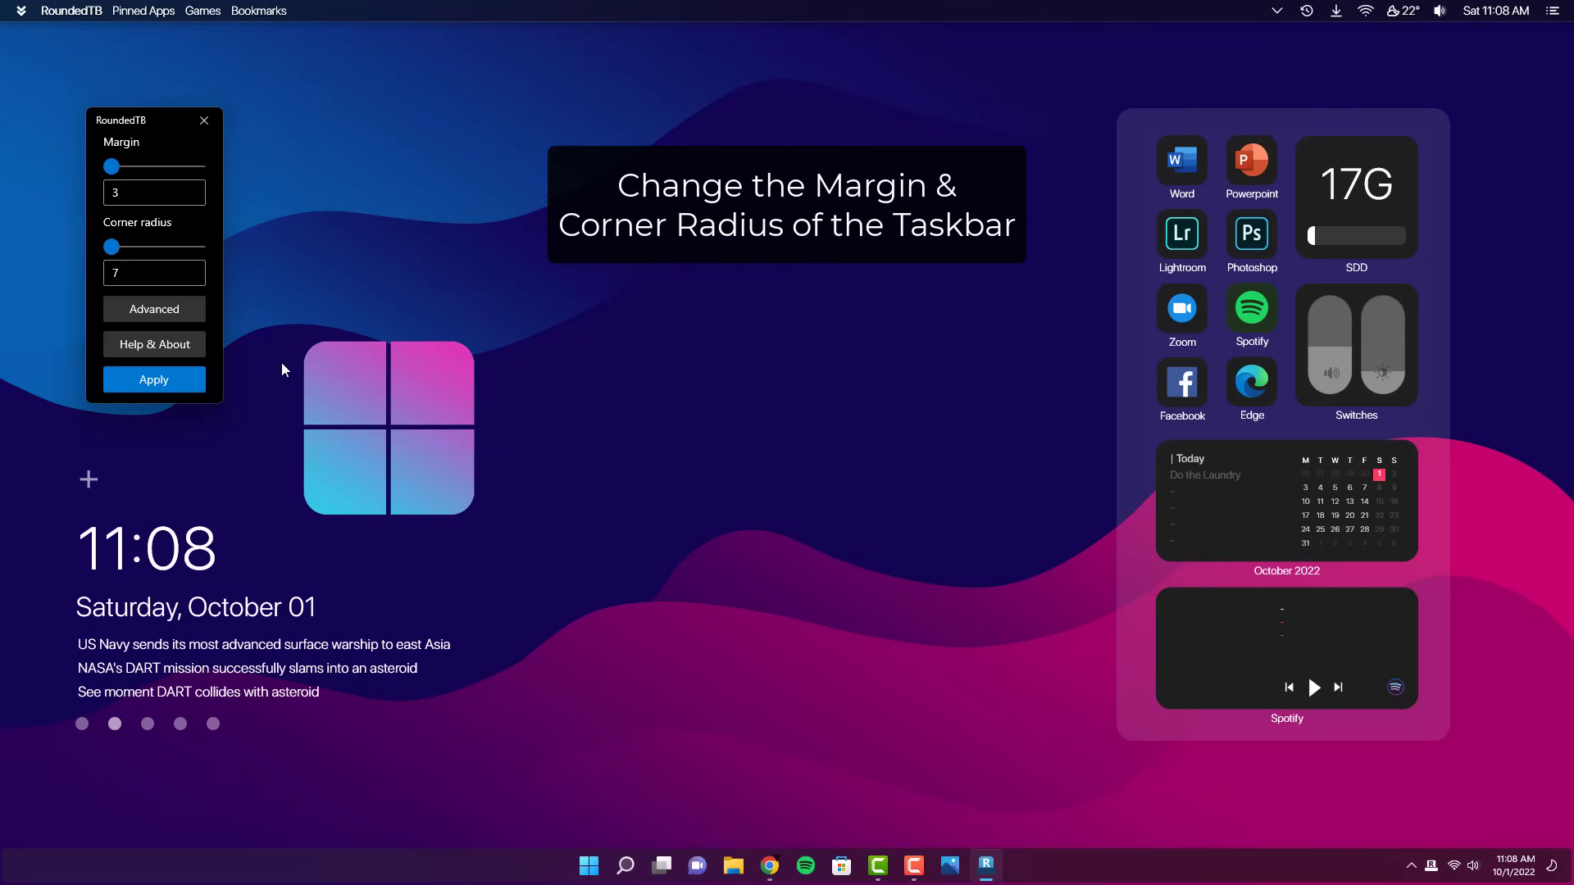
Show RoundedTB's advanced options and set the taskbar margin to 2 and the corner radius to 11
click(171, 315)
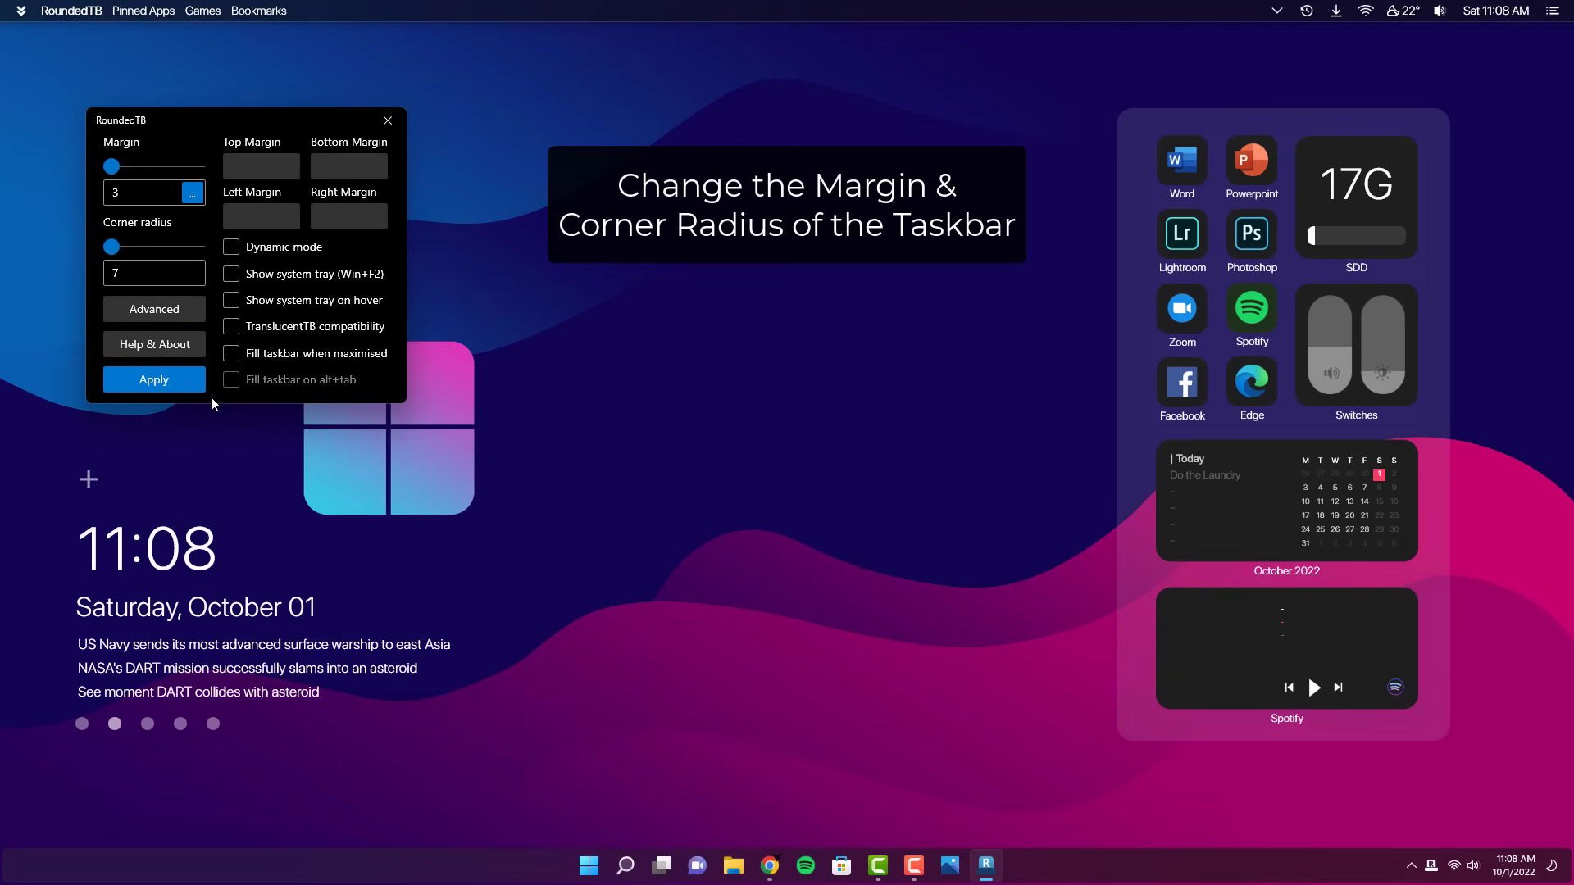
drag(109, 168, 118, 167)
drag(113, 248, 136, 252)
Enable Dynamic mode and Show system tray on hover, apply the taskbar settings and close the RoundedTB window
click(232, 249)
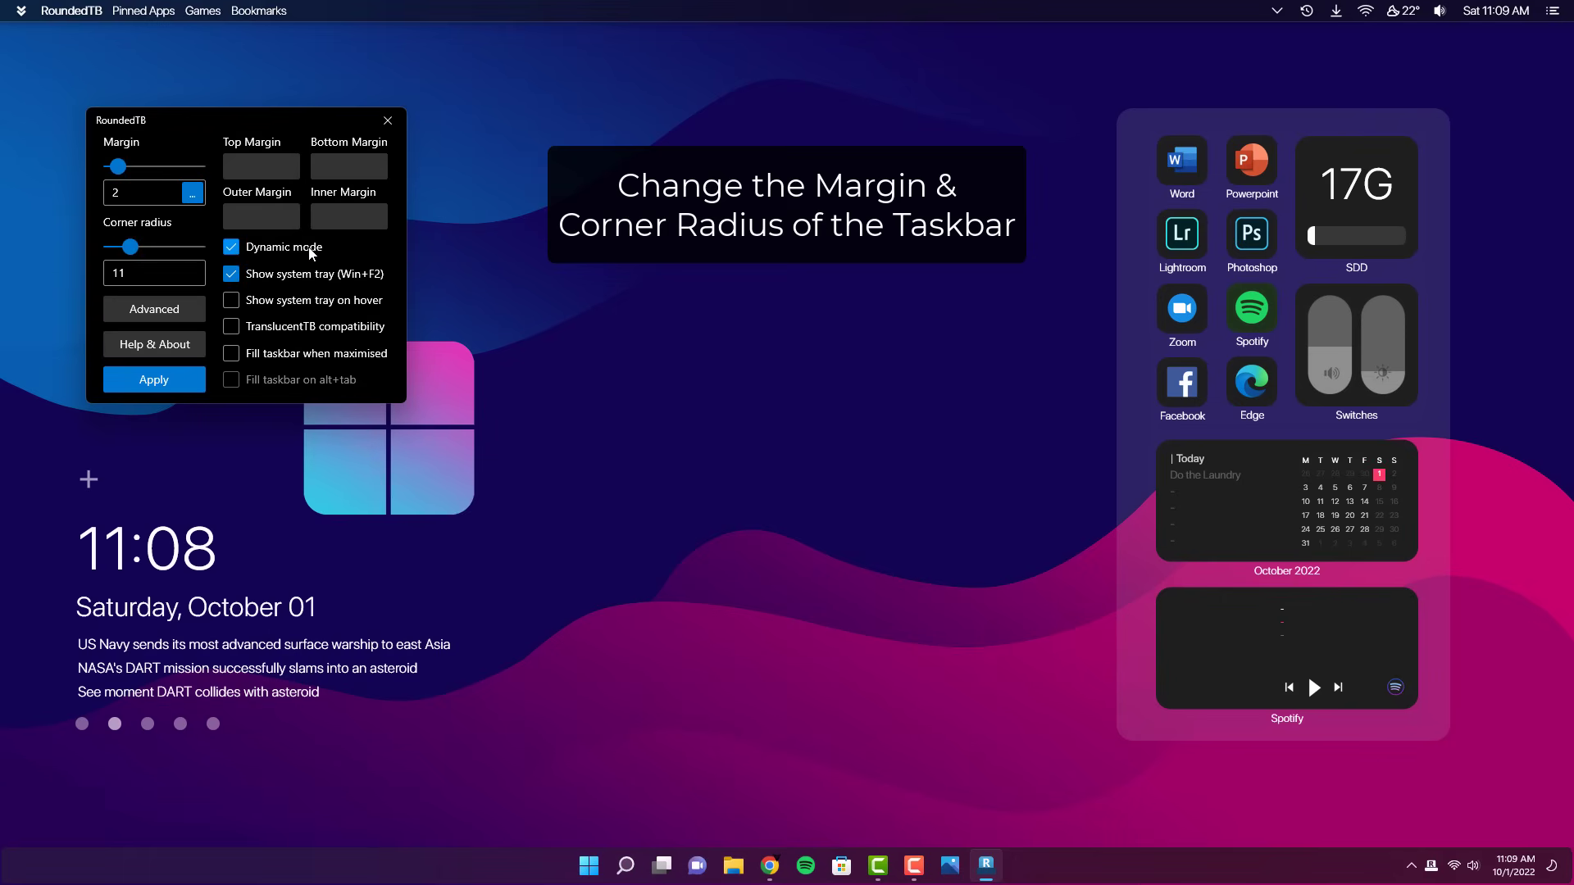
click(232, 278)
click(231, 300)
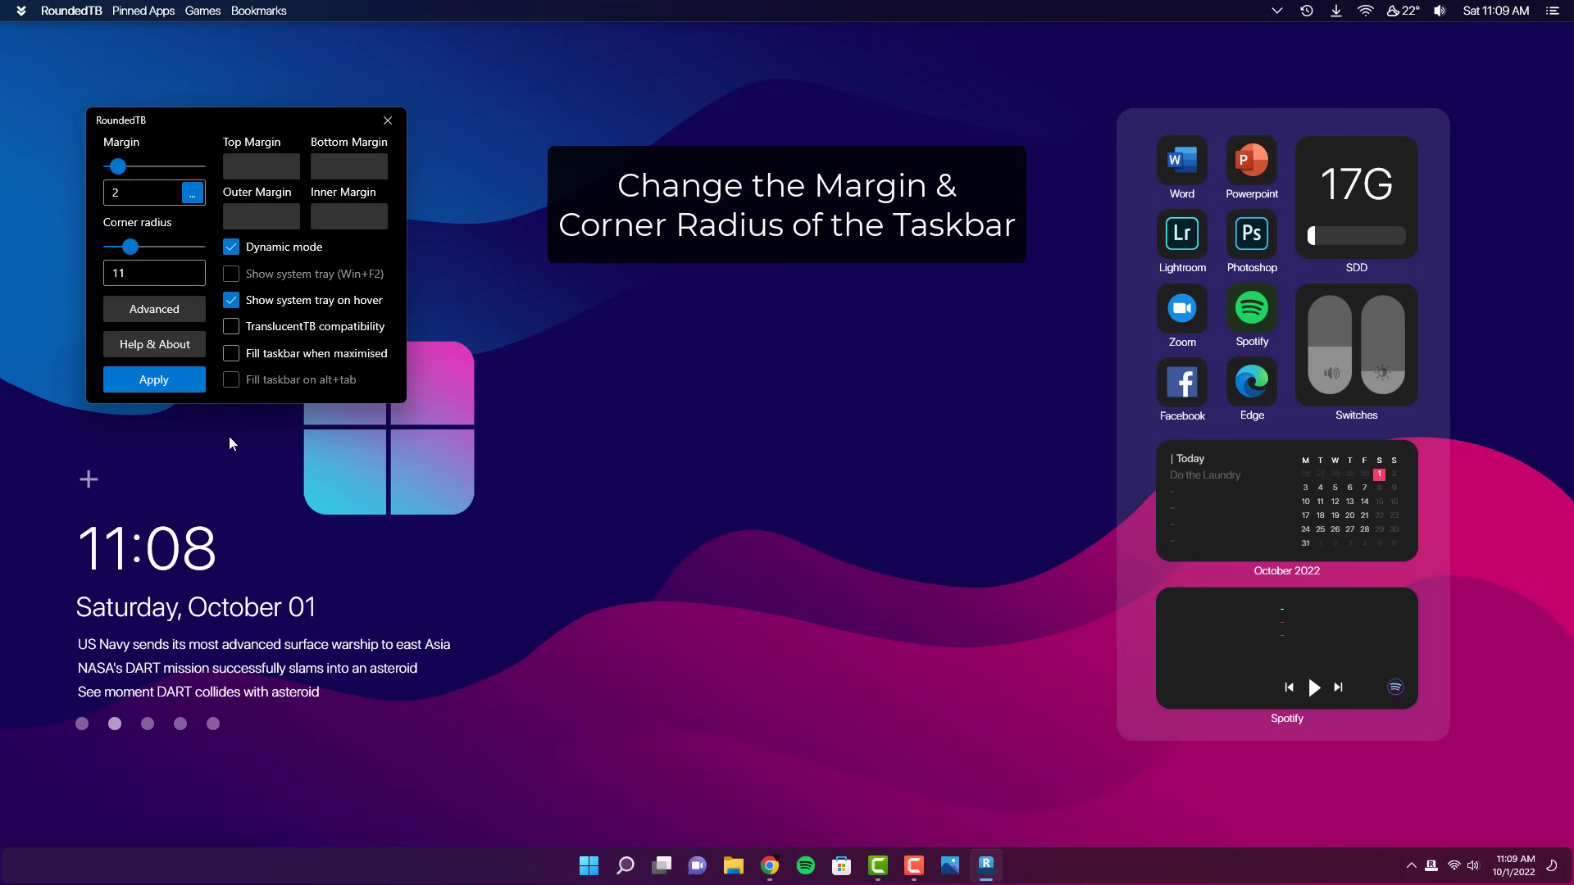
click(157, 378)
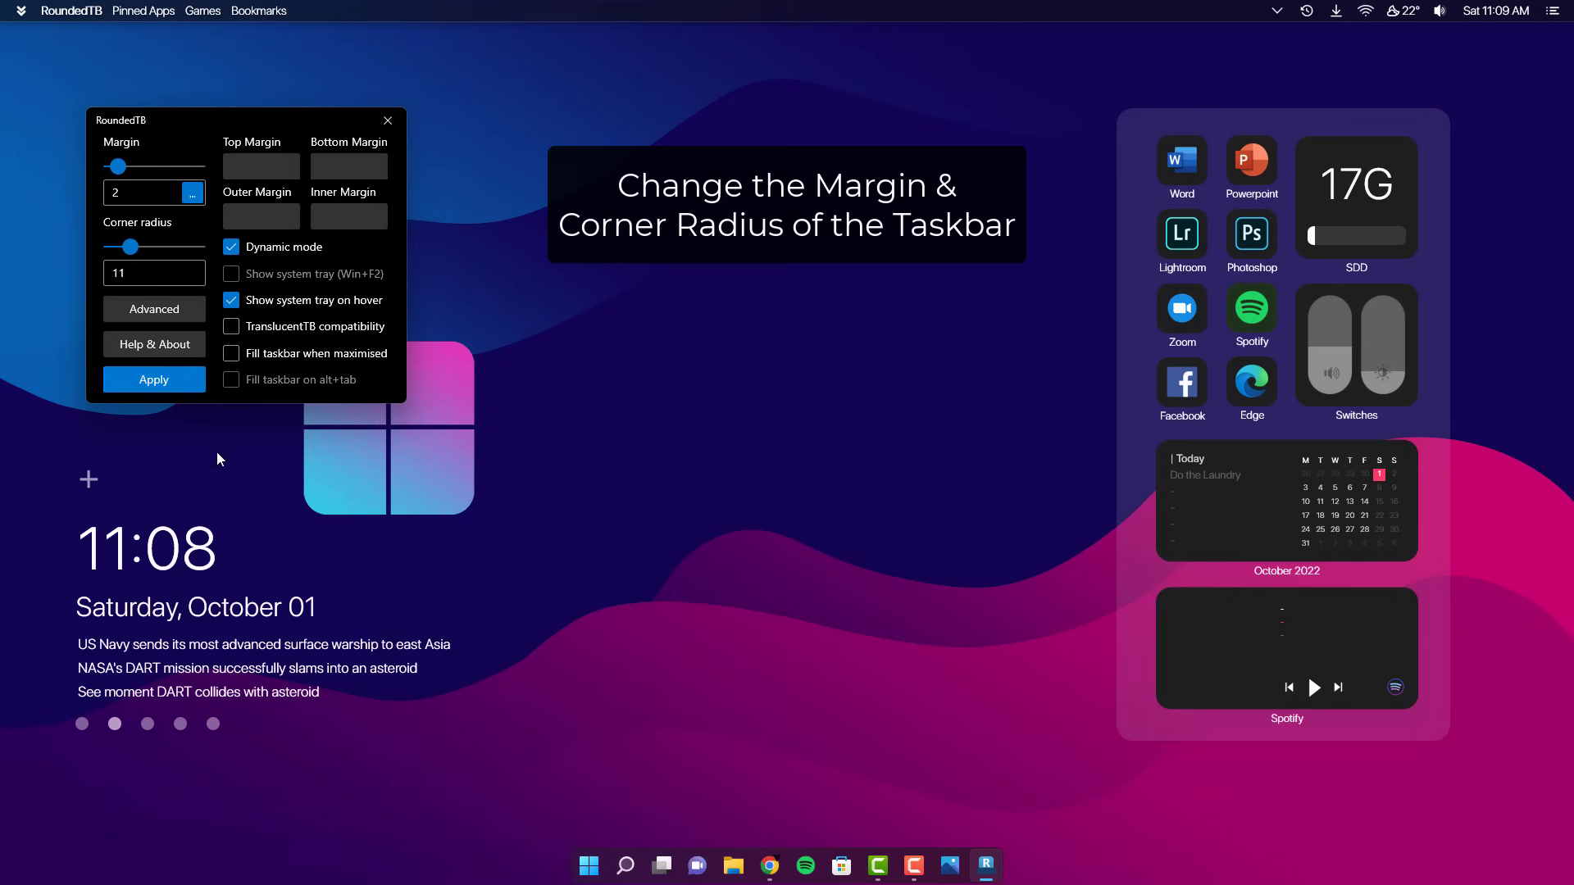
click(387, 120)
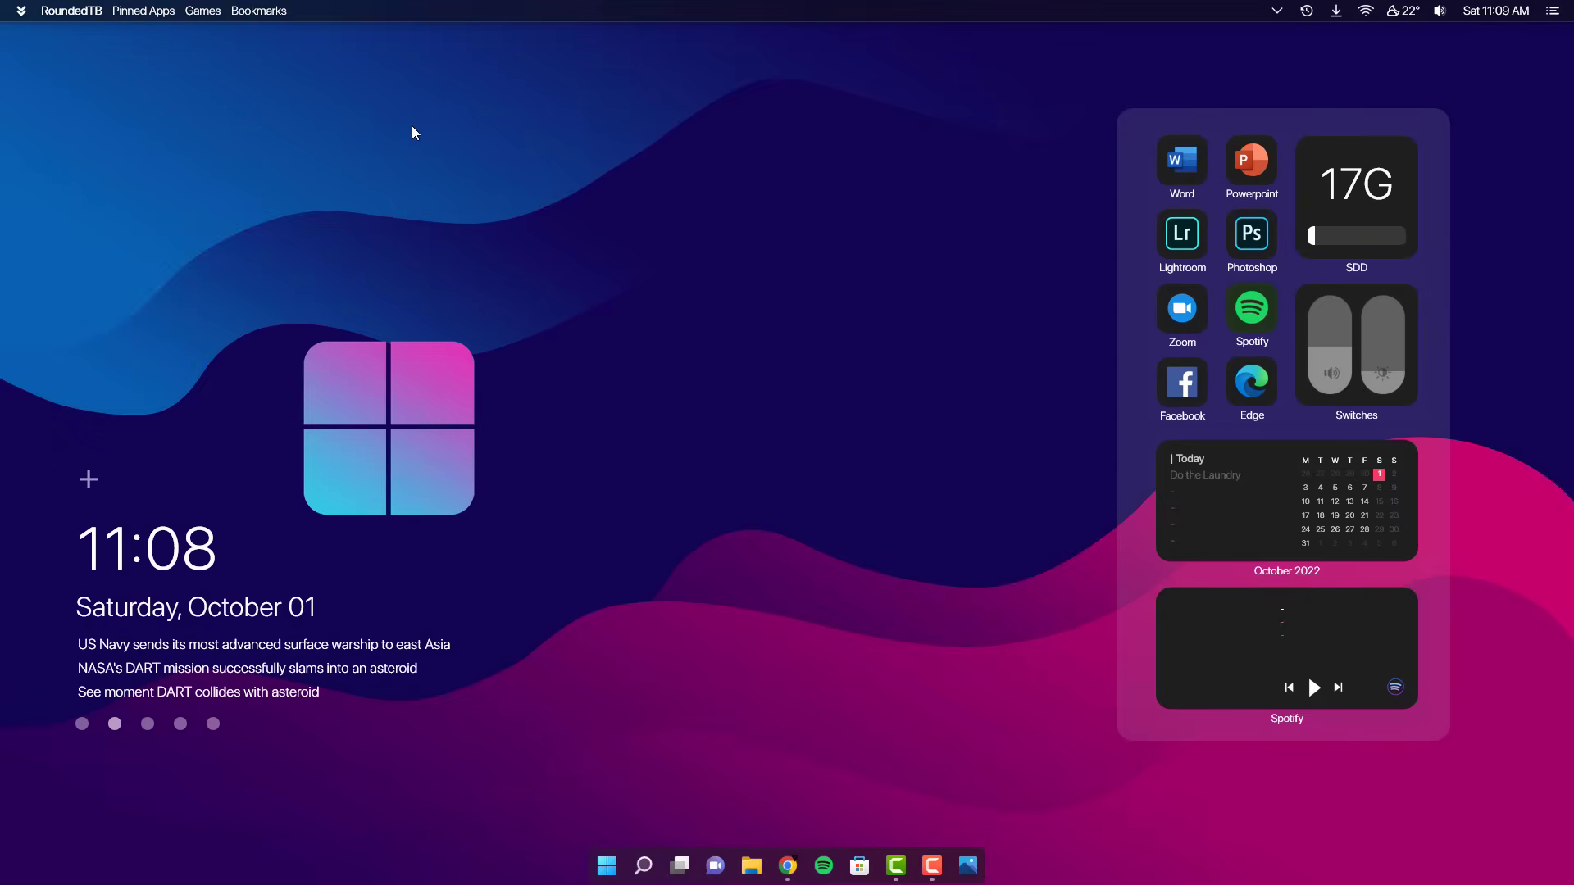